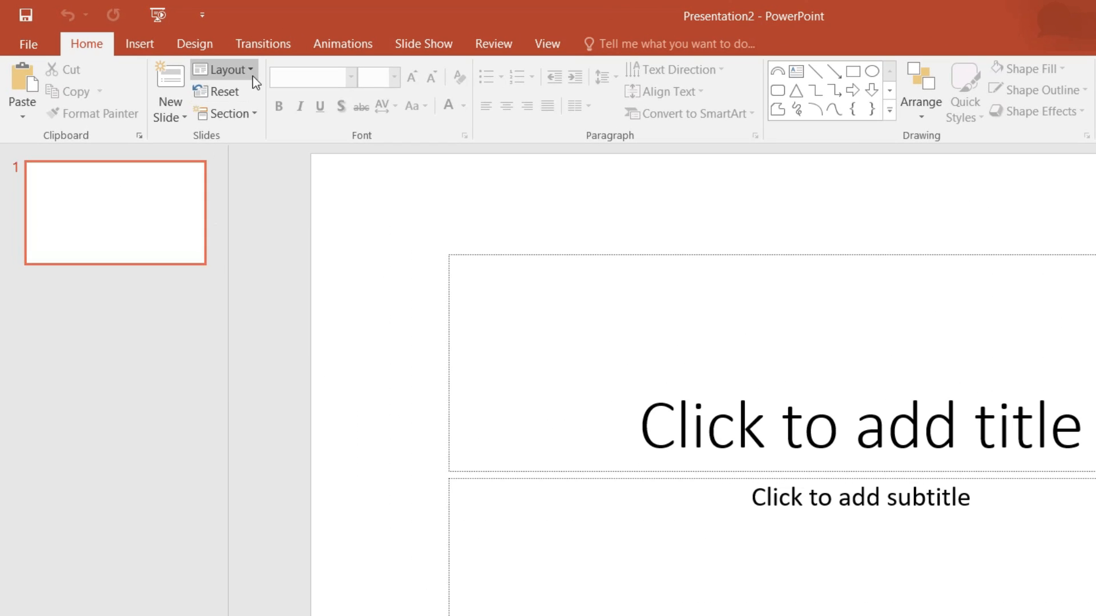
Switch slide 1 to the Blank layout and paste the Excel vlookup screenshot onto it
left_click(253, 77)
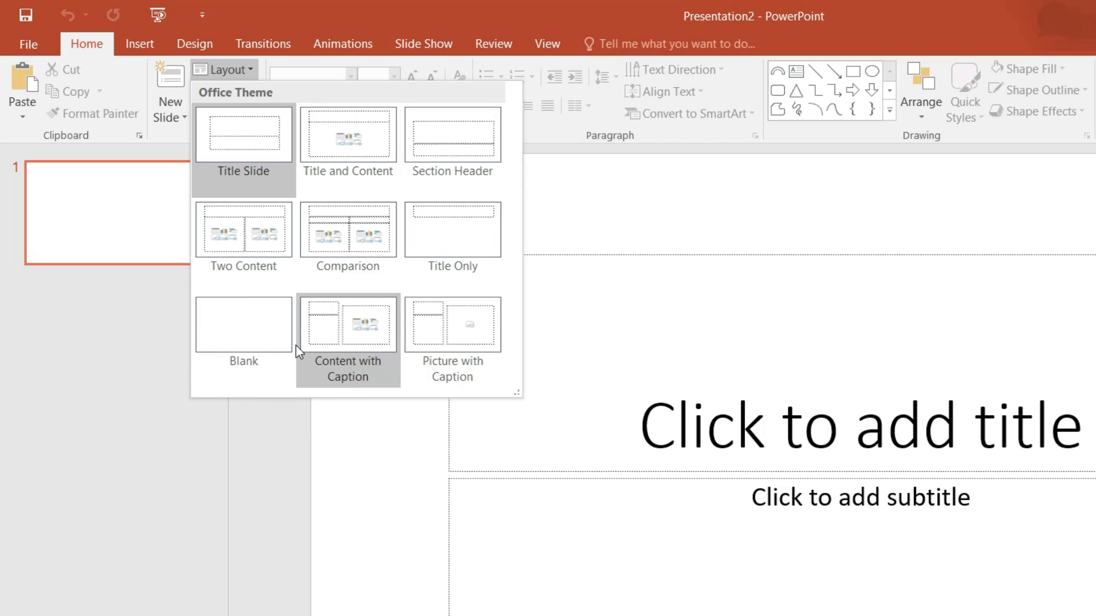
left_click(247, 337)
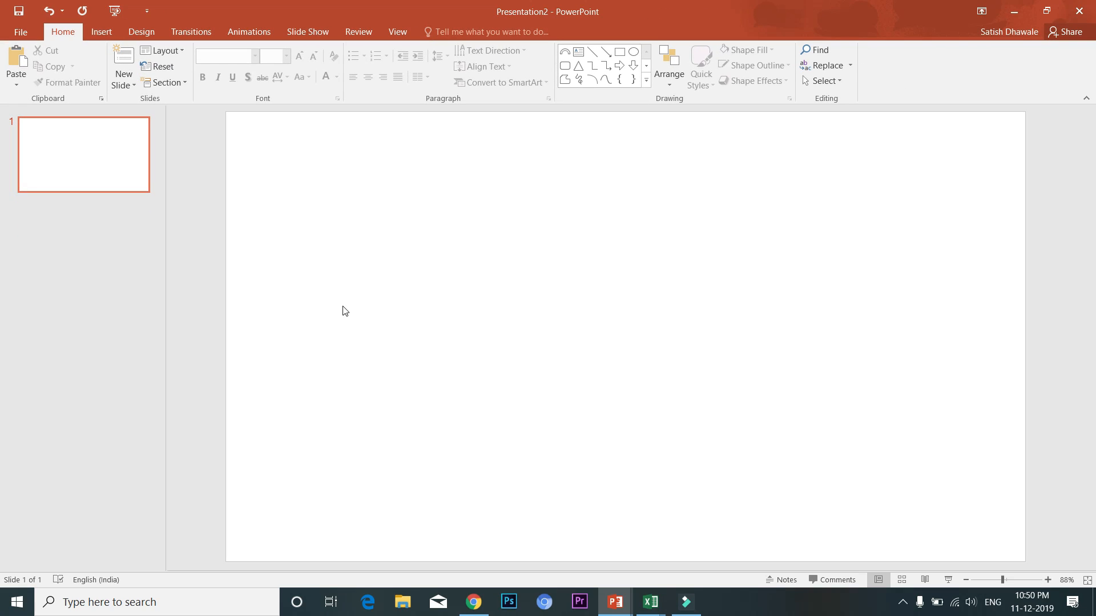
key("ctrl+v")
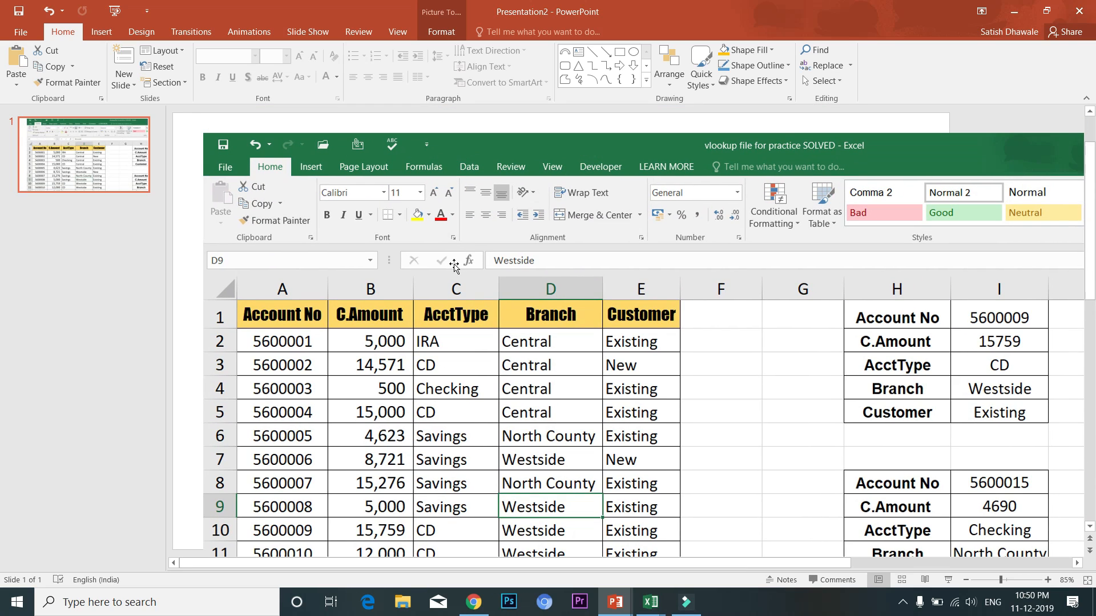
Align the Excel screenshot to the slide's top-left corner and enlarge it to fill the slide
left_click(454, 264)
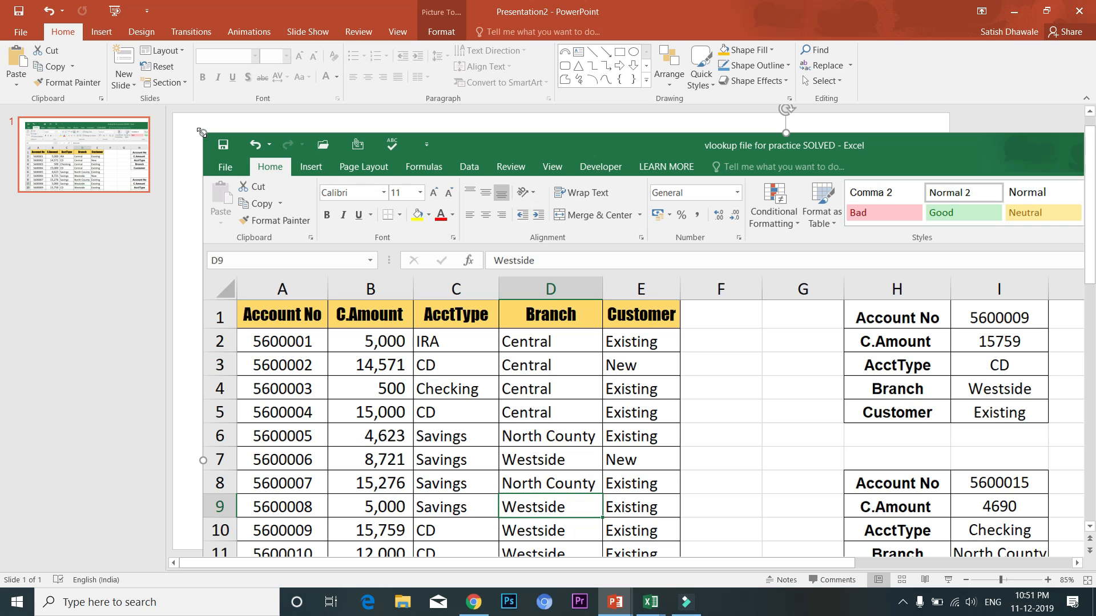
left_click_drag(203, 134, 672, 315)
left_click_drag(733, 399, 421, 229)
left_click_drag(254, 140, 279, 220)
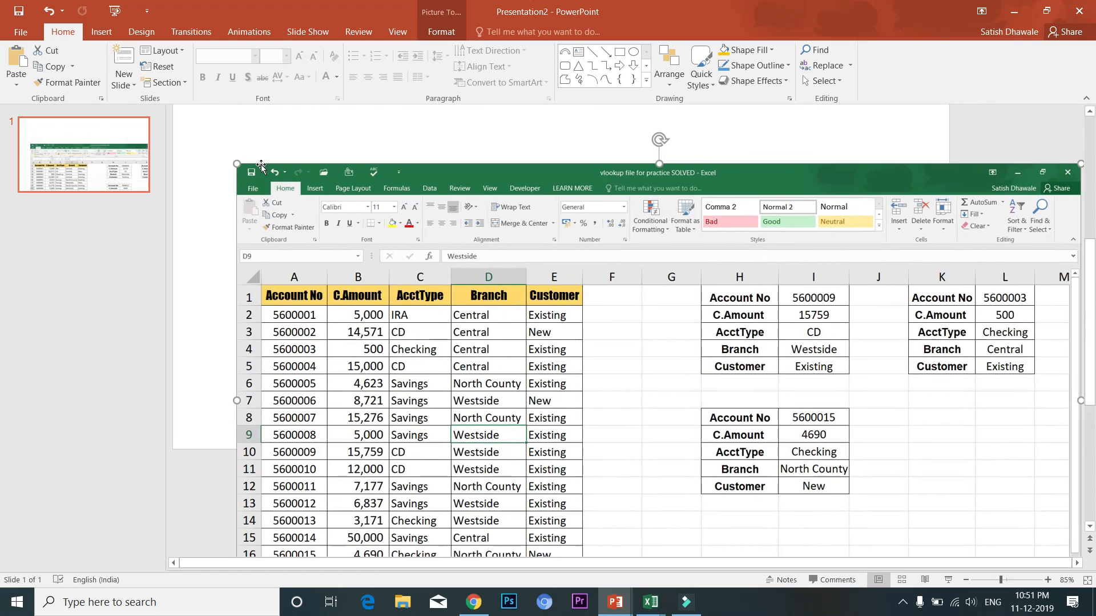
left_click_drag(237, 164, 495, 310)
left_click_drag(691, 380, 438, 185)
left_click_drag(491, 320, 423, 217)
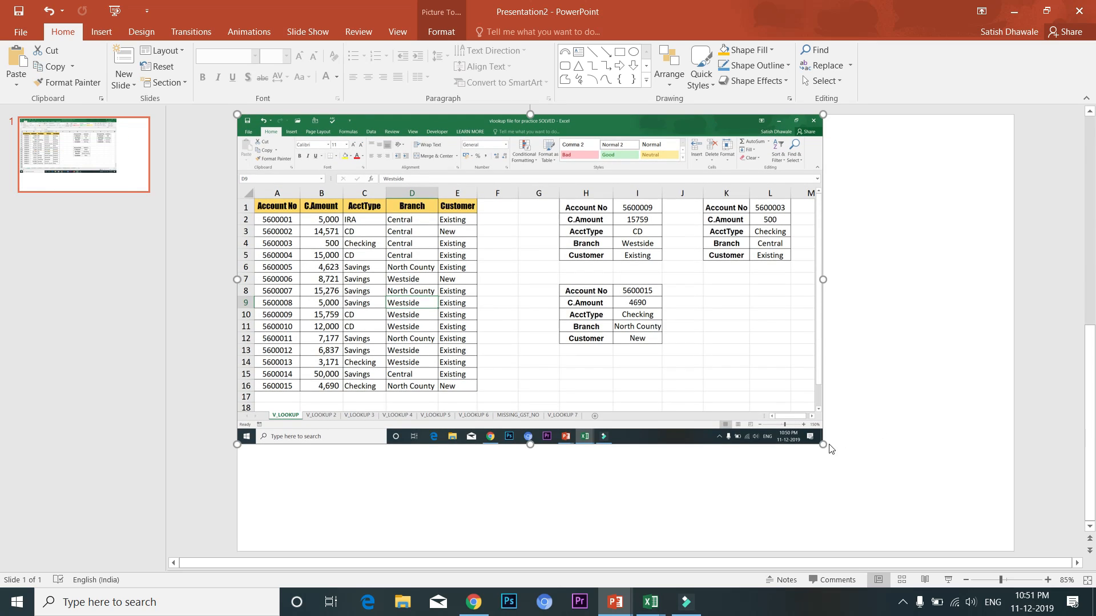
left_click_drag(822, 444, 1012, 549)
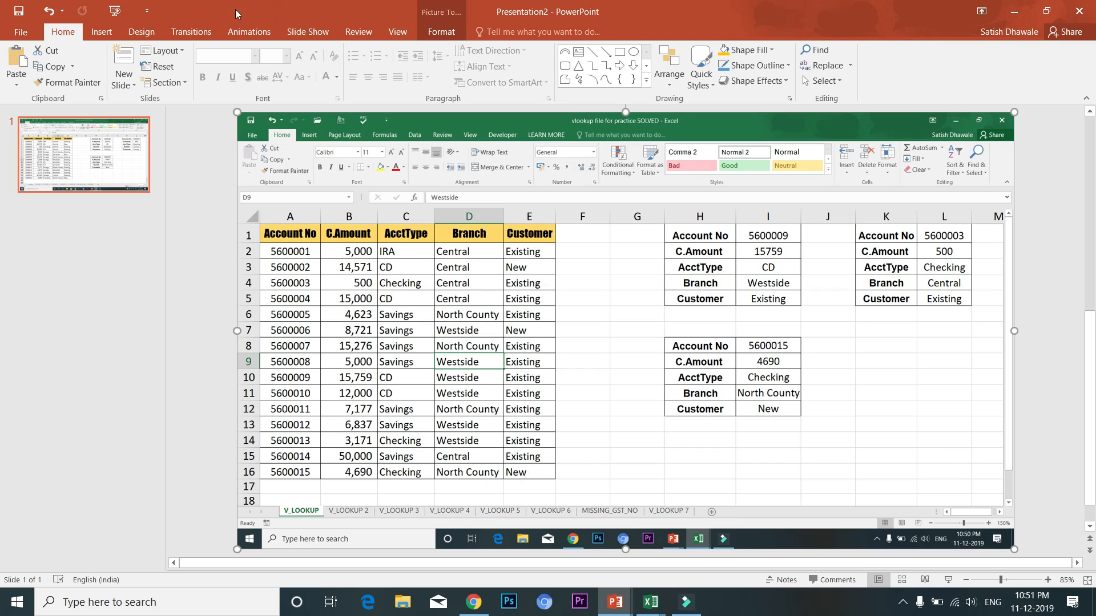
Check that Custom Slide Size shows Widescreen 33.867 x 19.05 cm, leaving the size unchanged
left_click(157, 29)
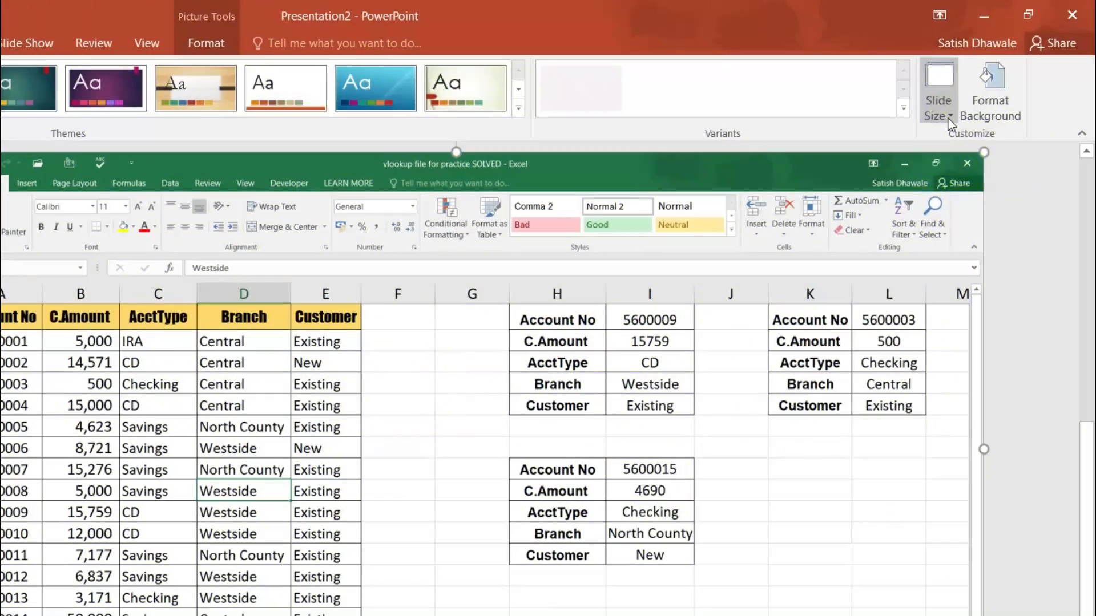
left_click(947, 116)
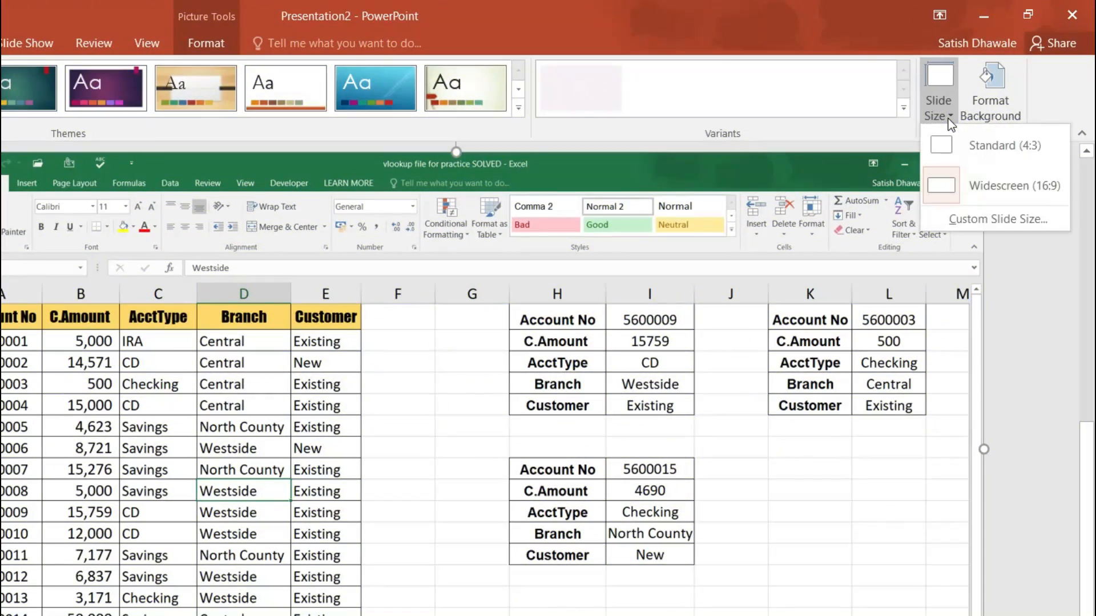
left_click(998, 219)
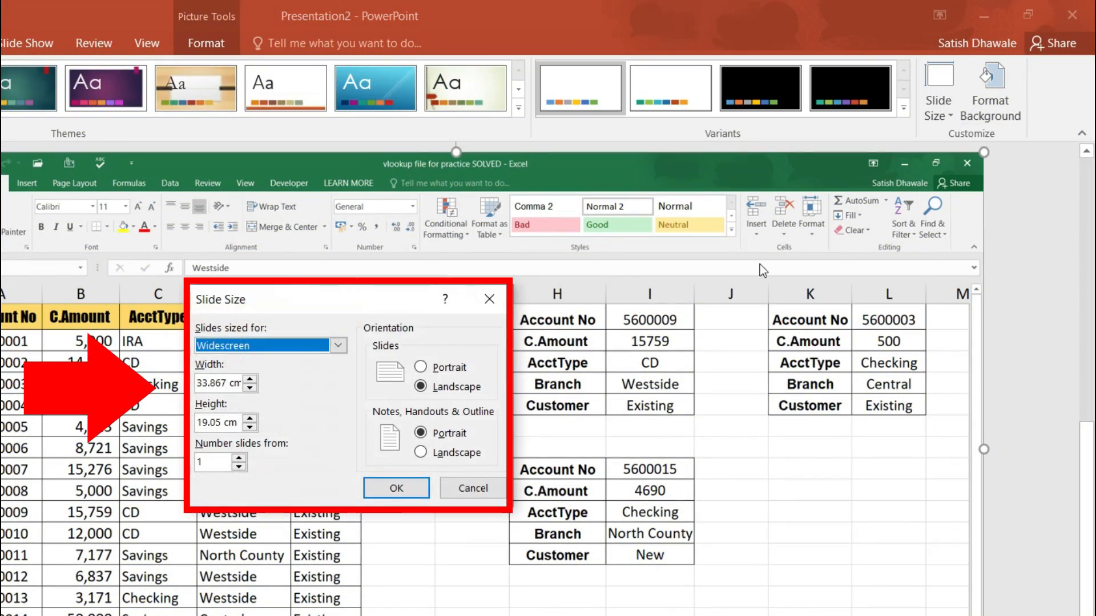
left_click(304, 351)
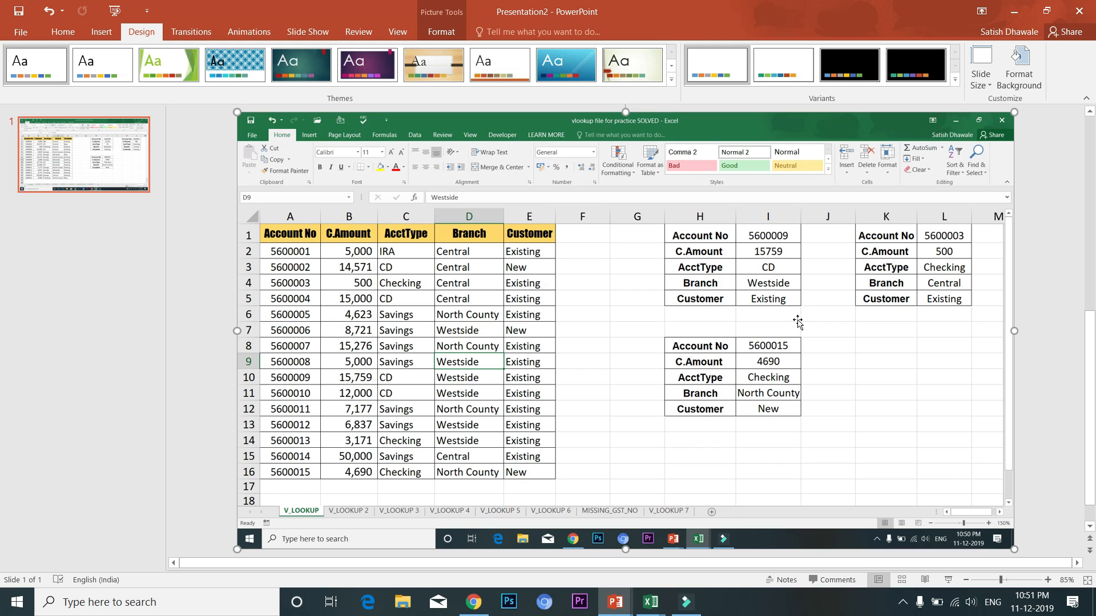
left_click(982, 85)
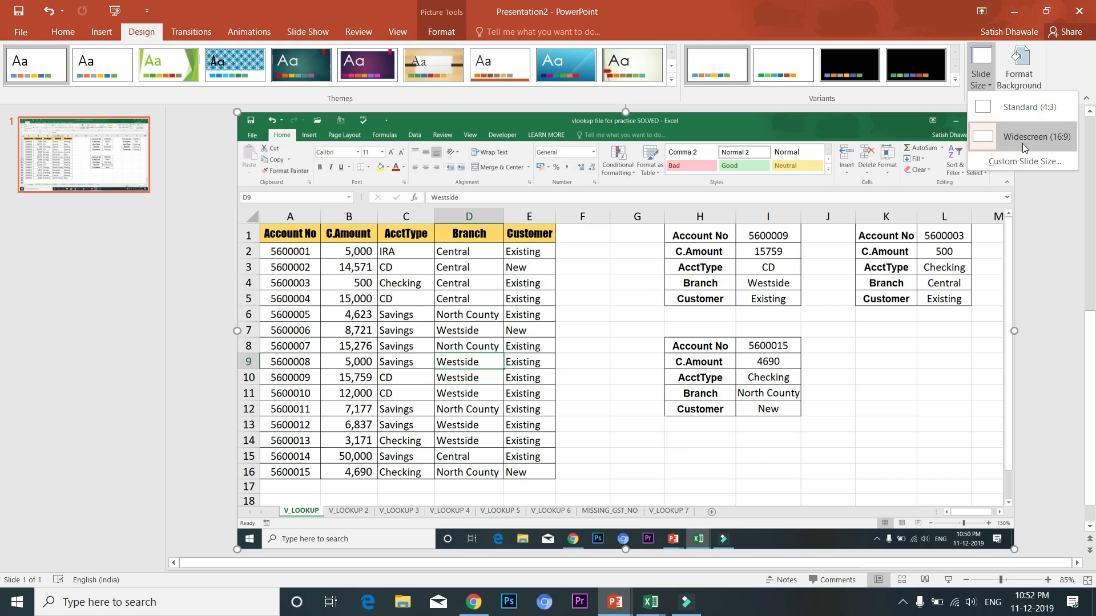
left_click(1049, 275)
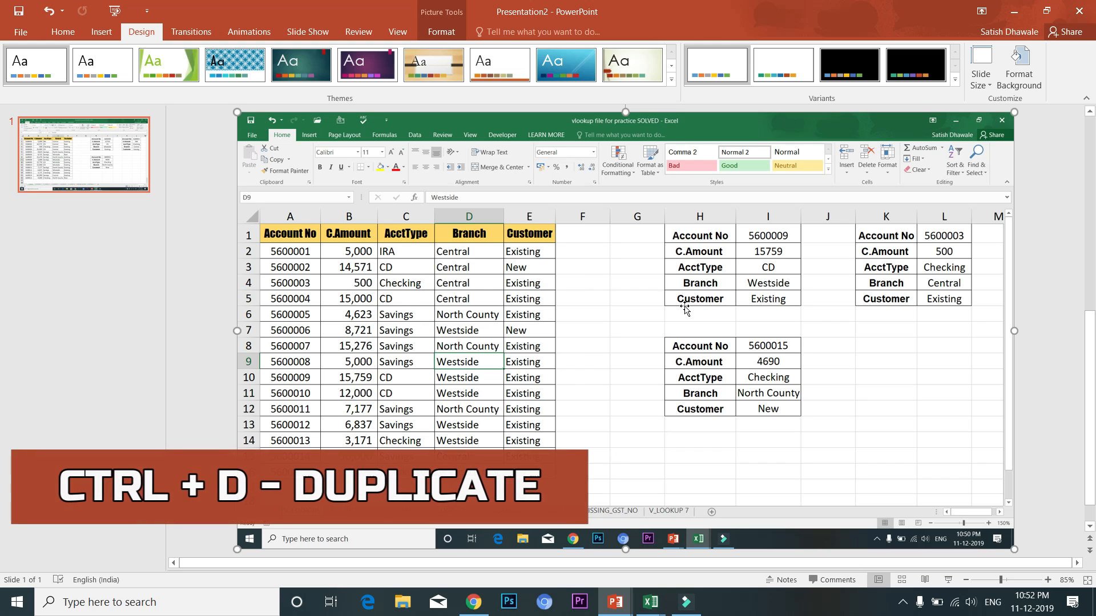
Duplicate the 19.05 x 33.87 cm screenshot with Ctrl+D and align the copy exactly over the original
key("ctrl+d")
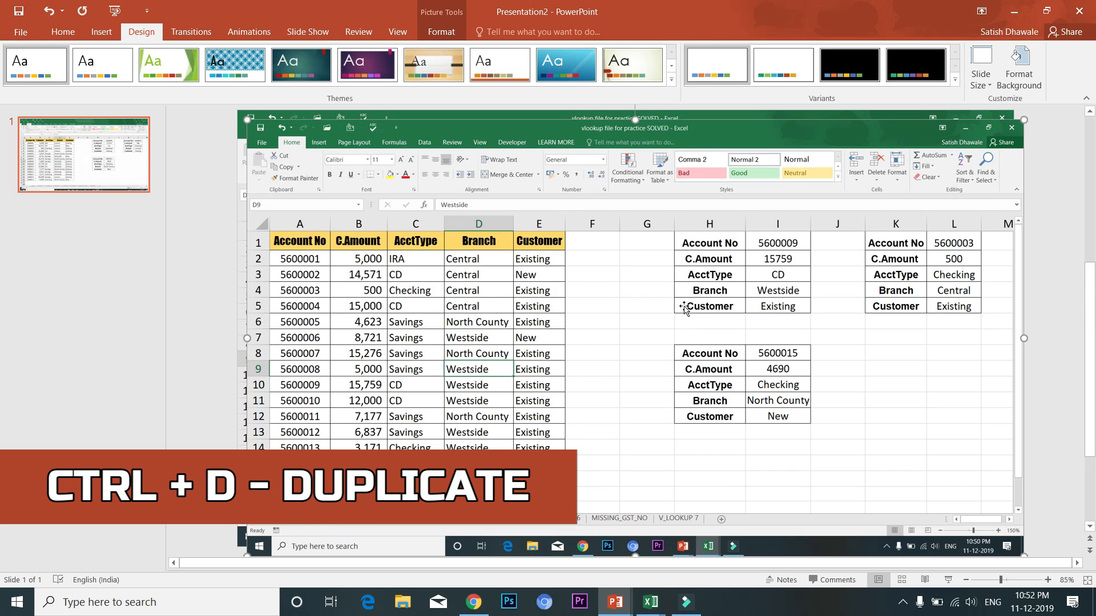
left_click_drag(285, 148, 362, 175)
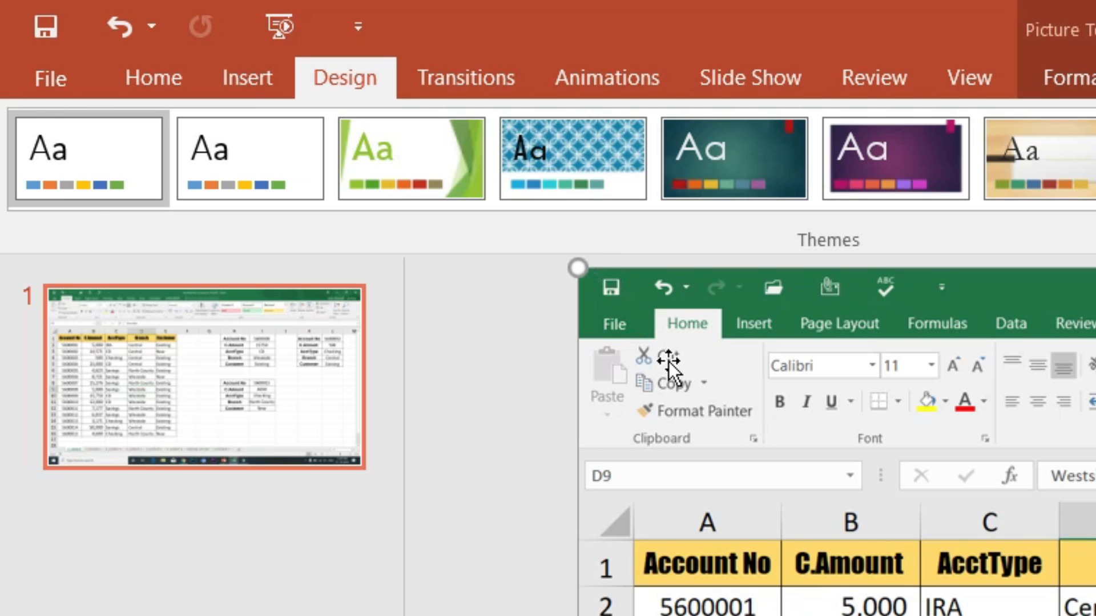
double_click(650, 350)
mouse_move(664, 337)
left_mouse_down()
mouse_move(597, 296)
mouse_move(729, 421)
mouse_move(870, 487)
mouse_move(680, 360)
mouse_move(666, 337)
left_mouse_up()
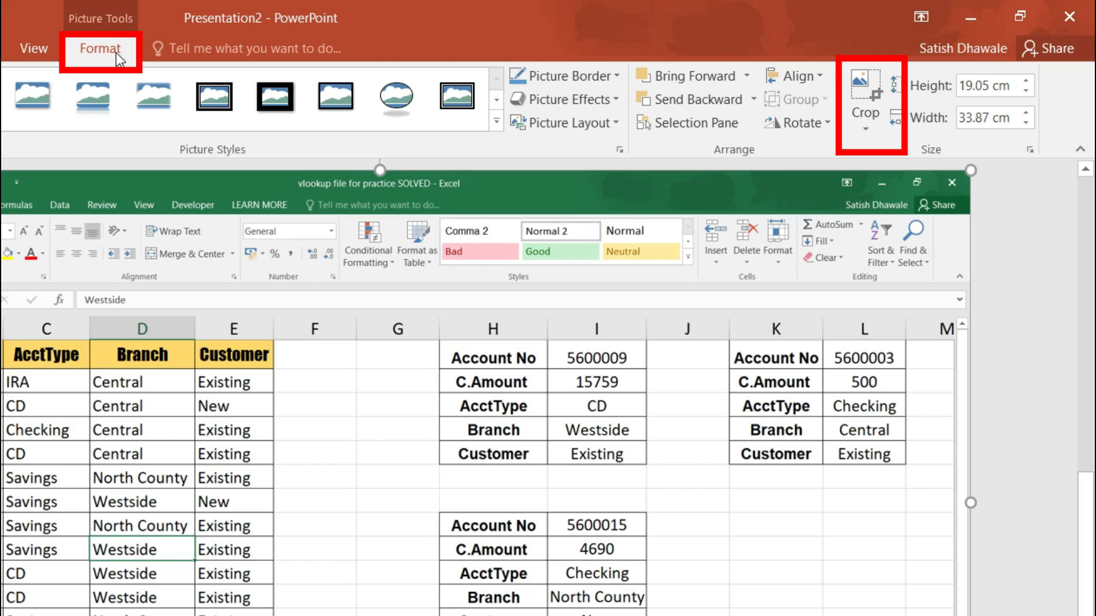
Crop the top copy's right, bottom and top edges down to the A1:E16 Account No table
left_click(864, 130)
left_click(880, 151)
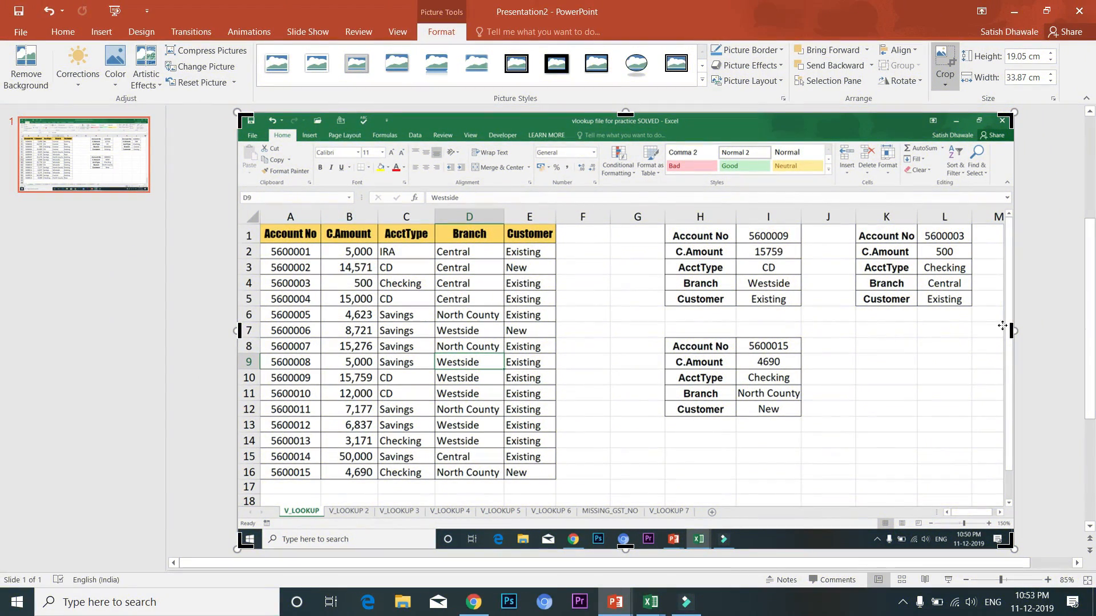
left_click_drag(1011, 330, 555, 359)
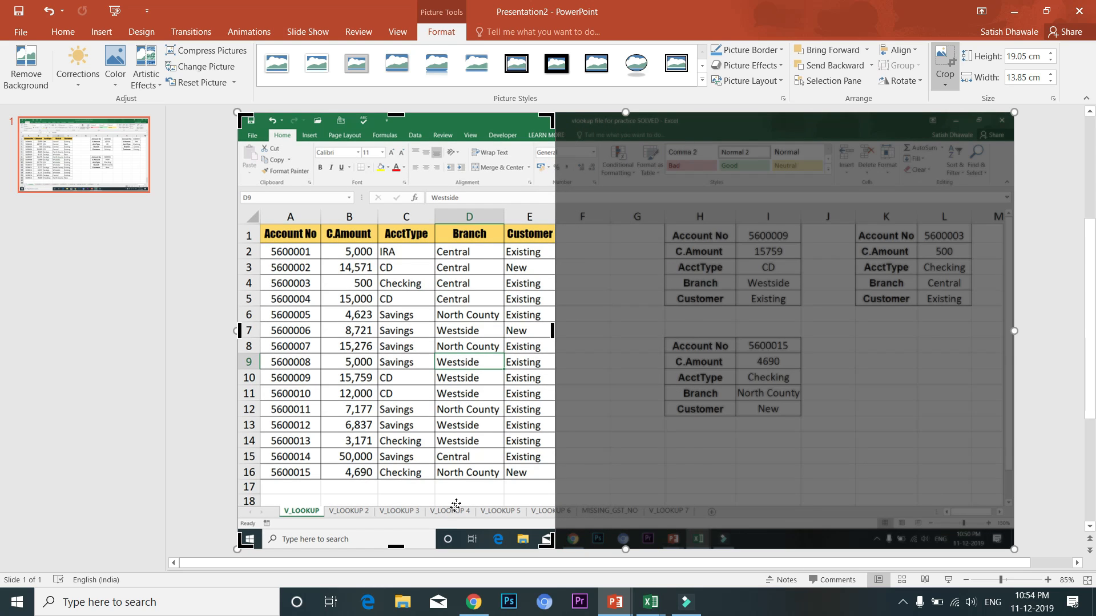
left_click_drag(396, 548, 405, 482)
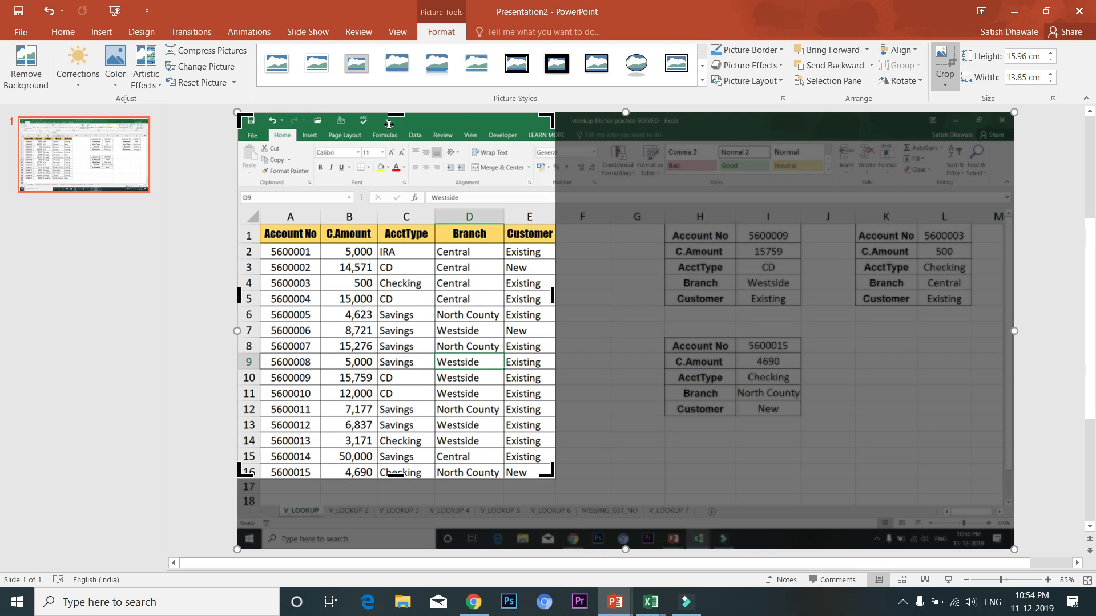
left_click_drag(382, 187, 382, 205)
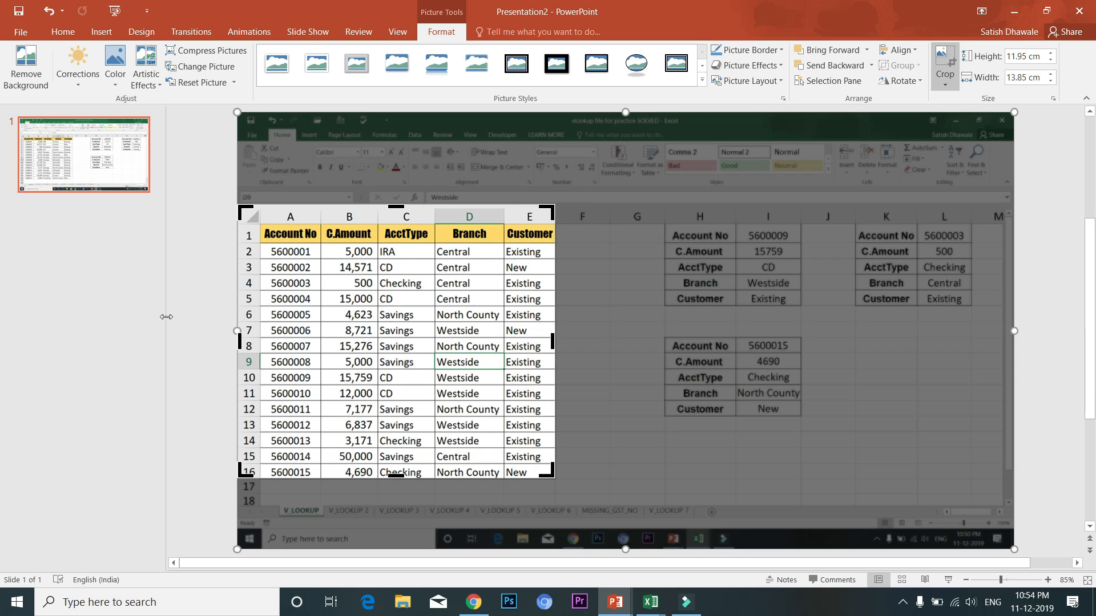
left_click(77, 348)
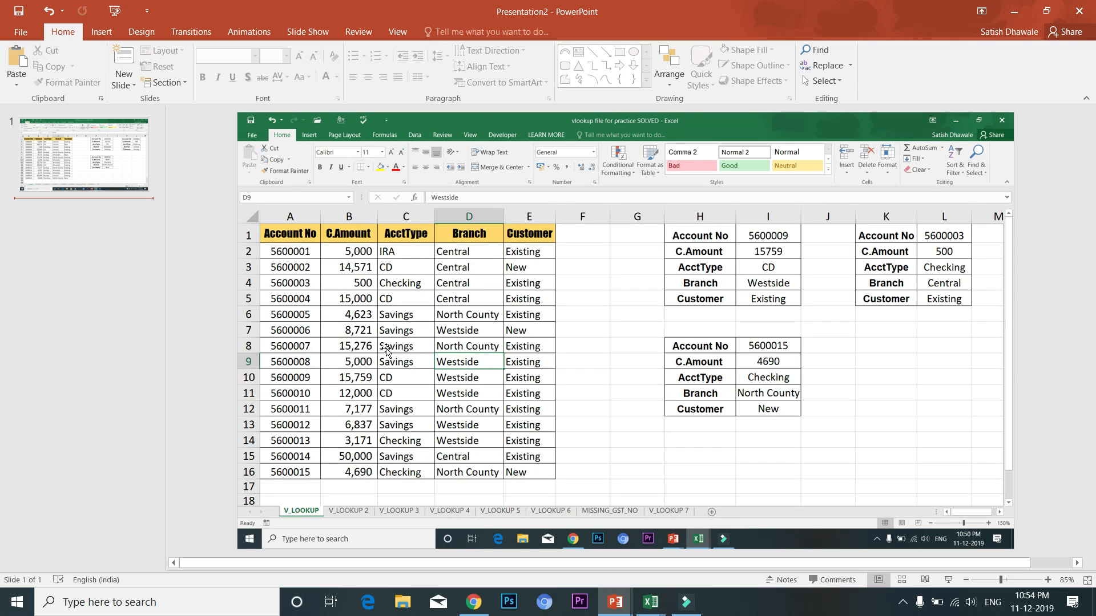
left_click(404, 341)
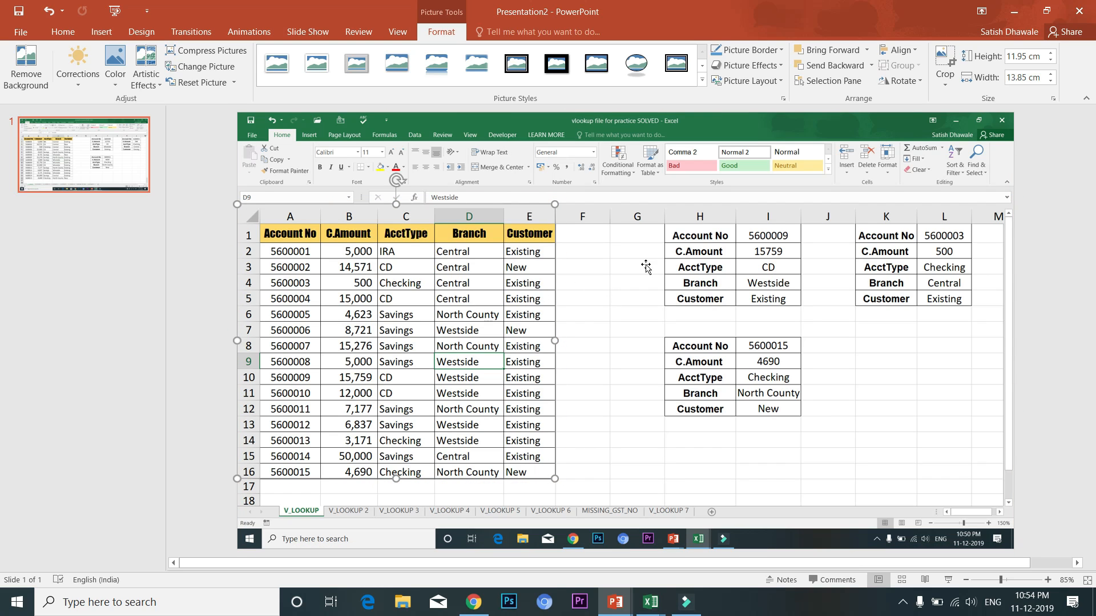
left_click(726, 235)
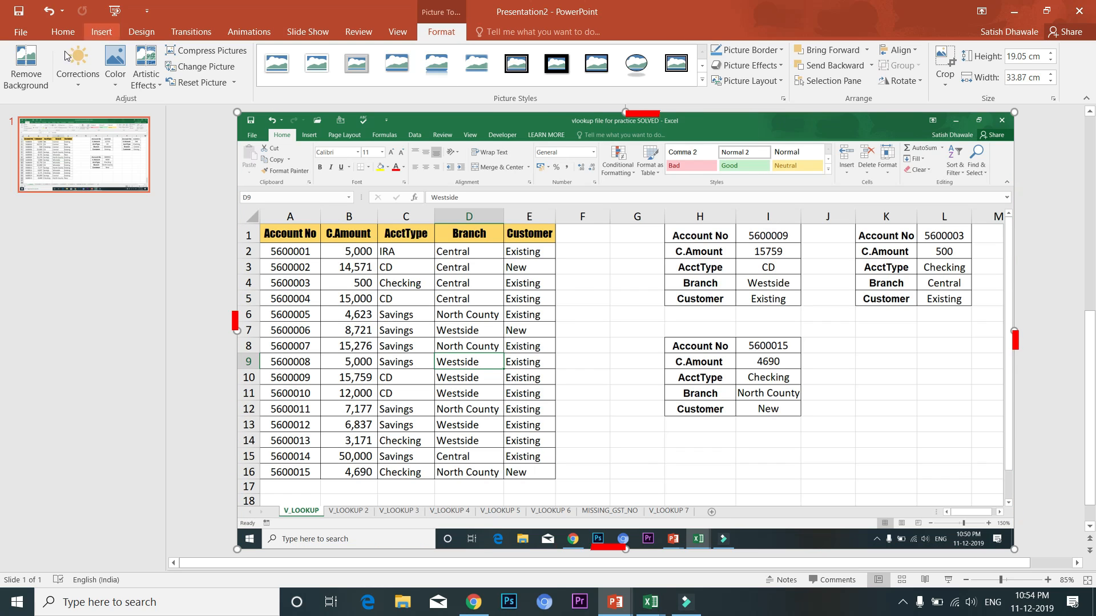
left_click(116, 80)
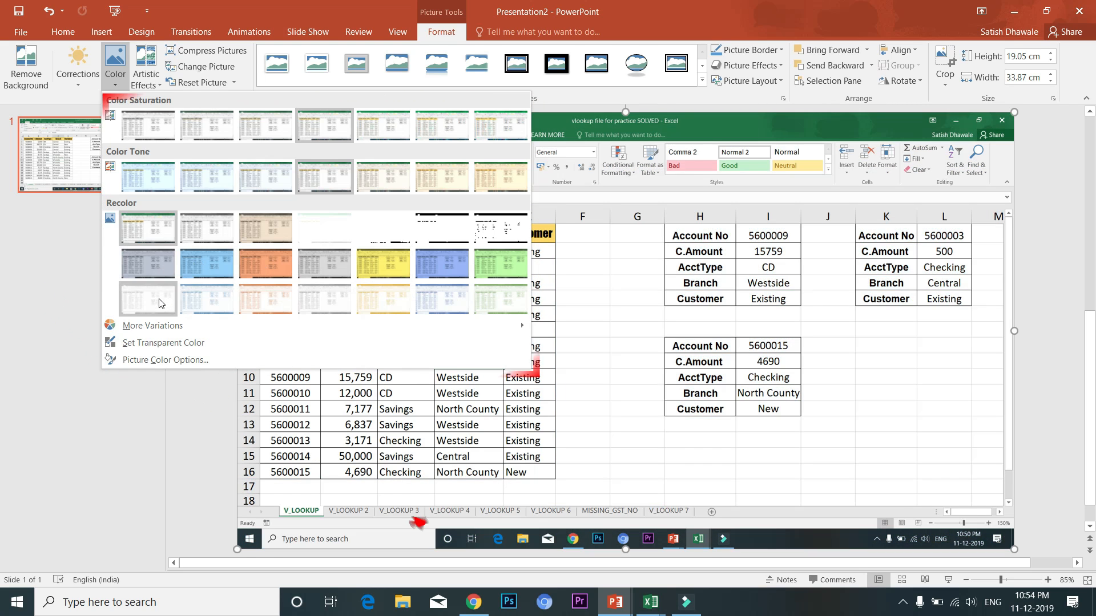
left_click(158, 301)
left_click(78, 80)
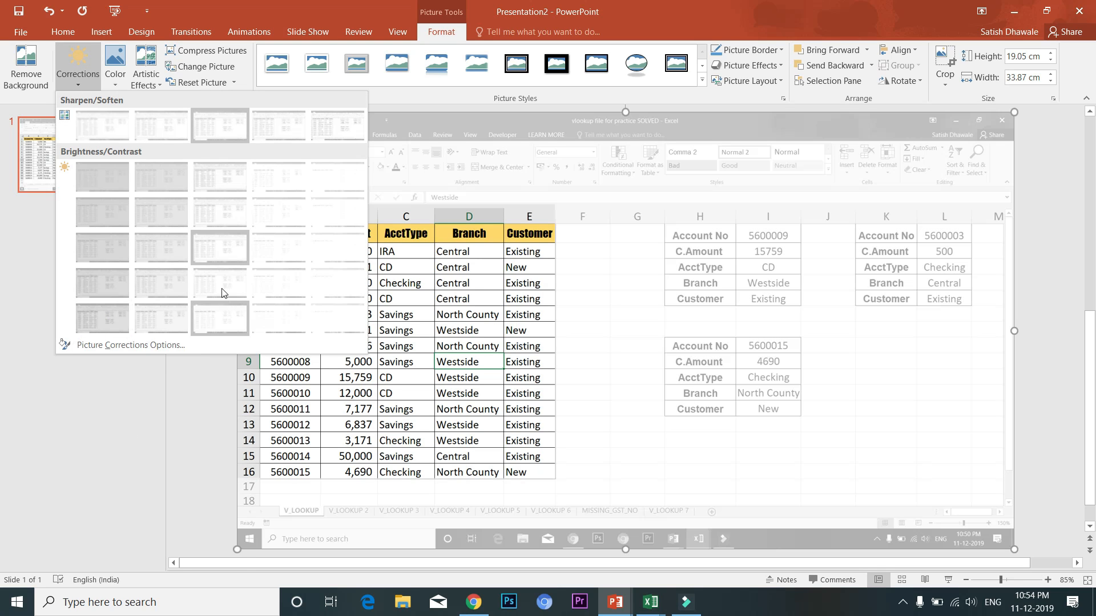
left_click(130, 429)
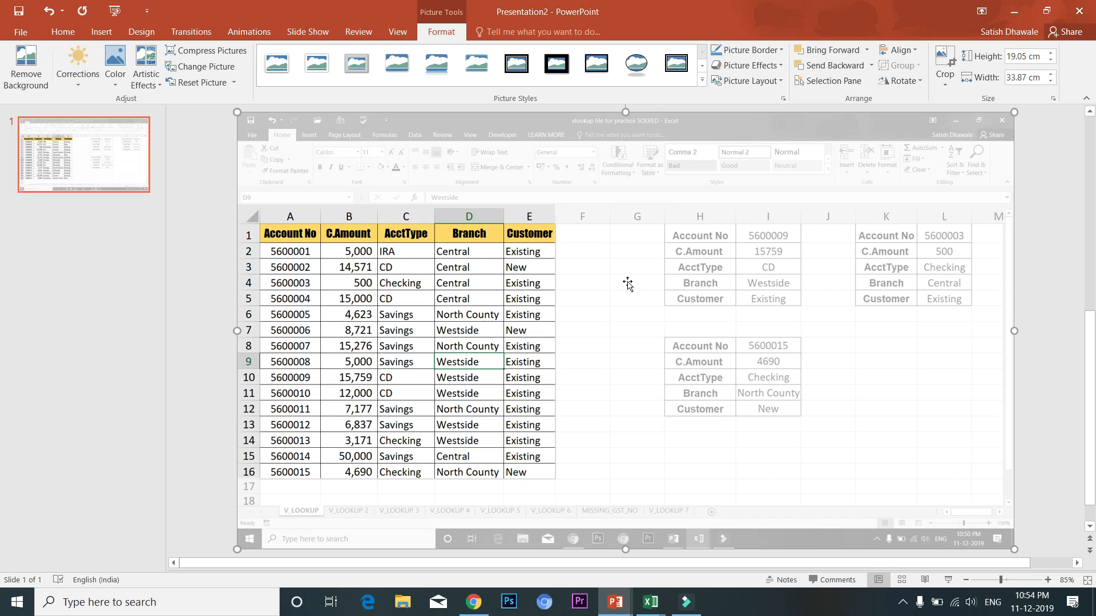
left_click(114, 63)
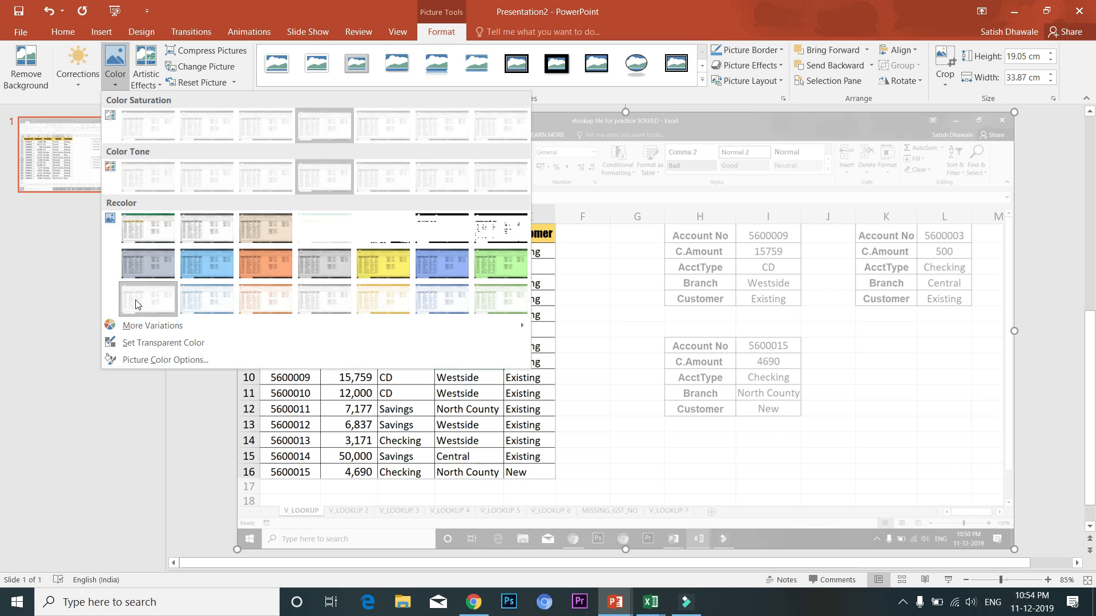
left_click(135, 474)
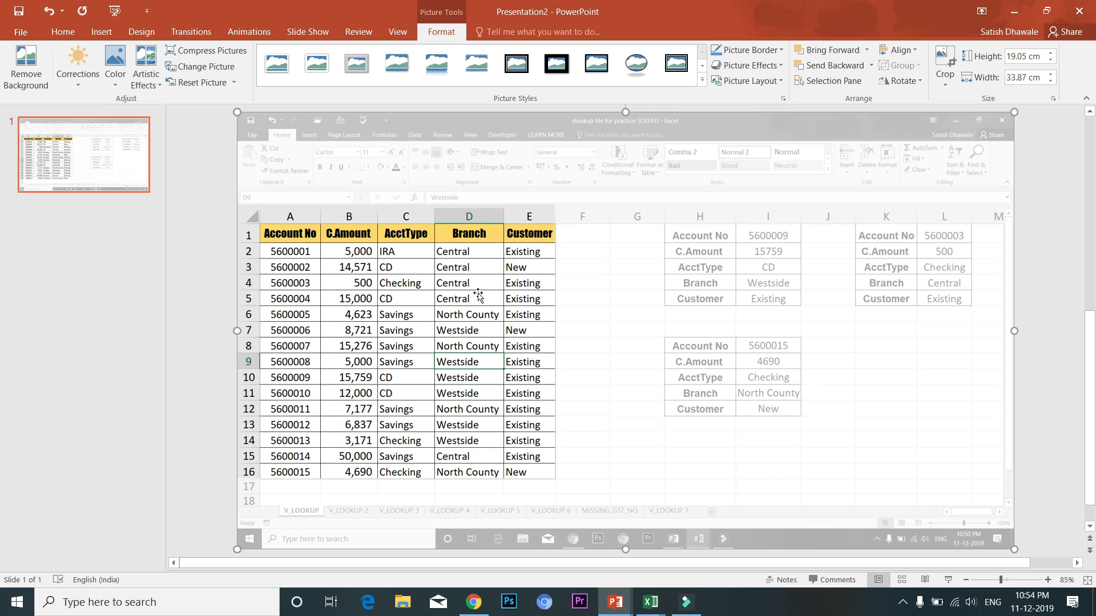
Drag the A1:E16 table copy, undo the move so it stays in place, and show the animation effects
left_click_drag(401, 298, 795, 400)
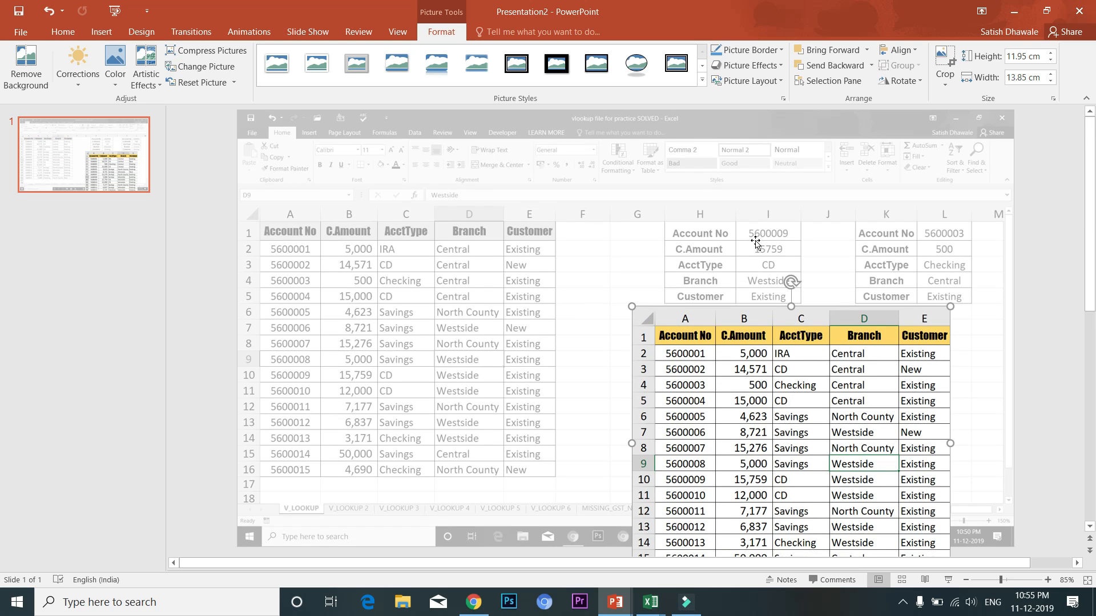
key("ctrl+z")
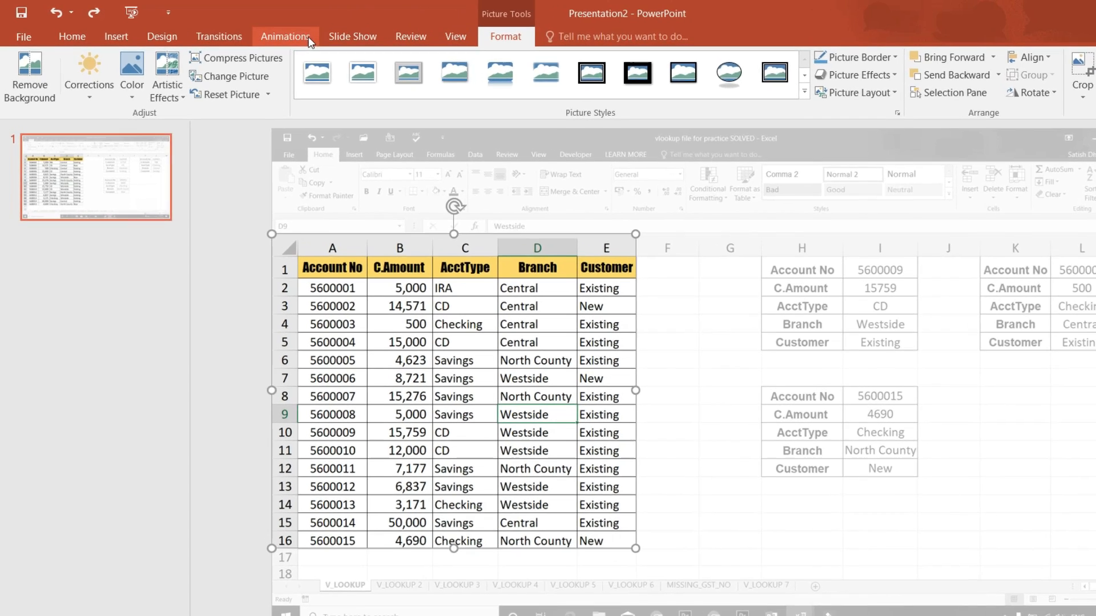
left_click(249, 32)
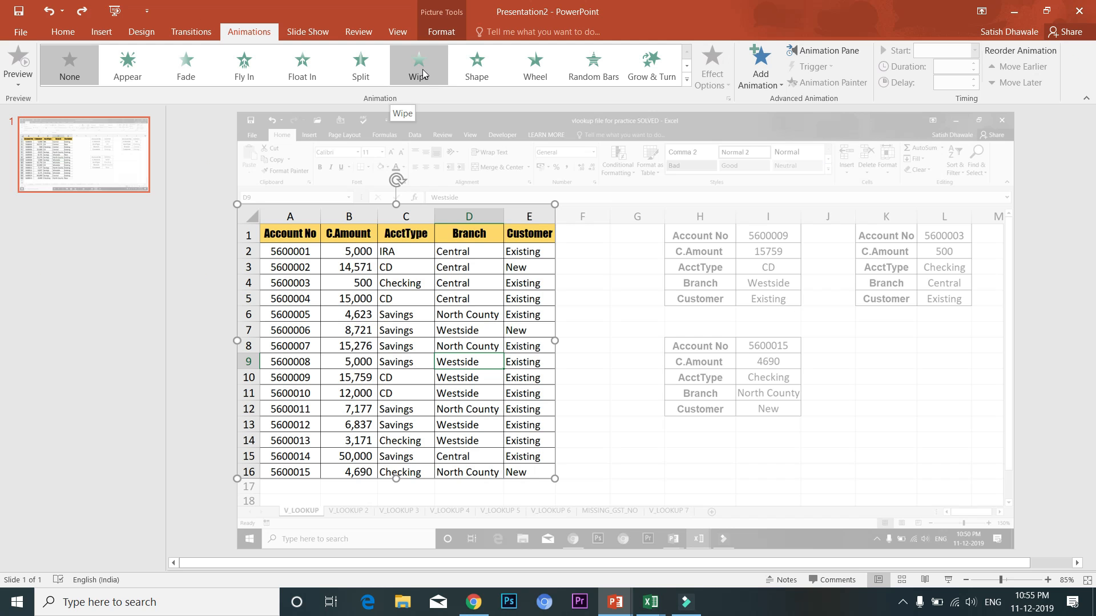
Give the A1:E16 table a Wipe entrance, preview it with F5, then select the faded screenshot
left_click(423, 76)
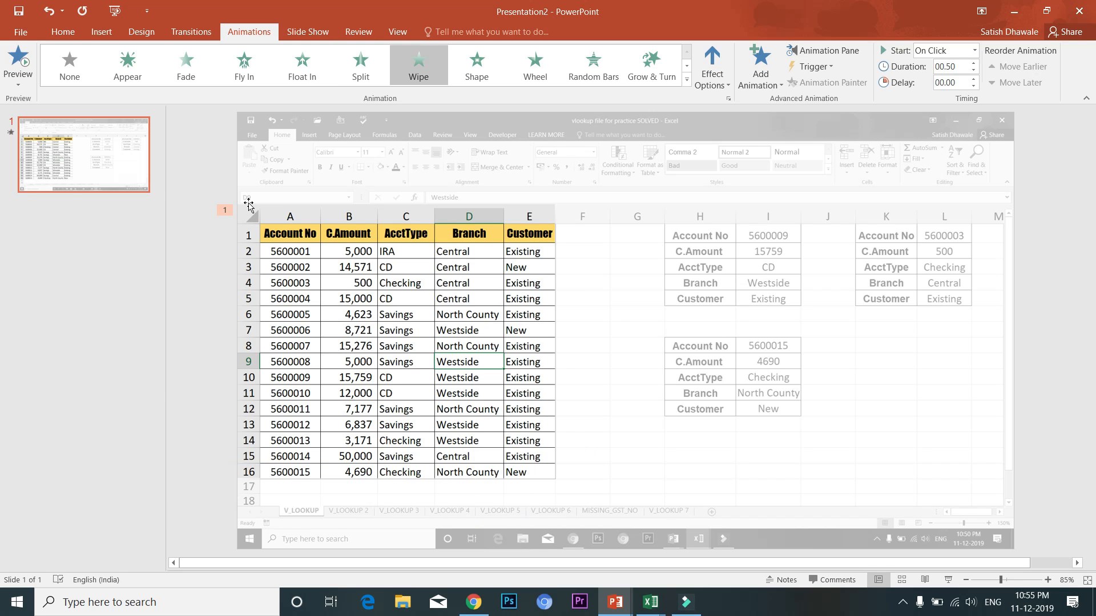
key("F5")
left_click(686, 80)
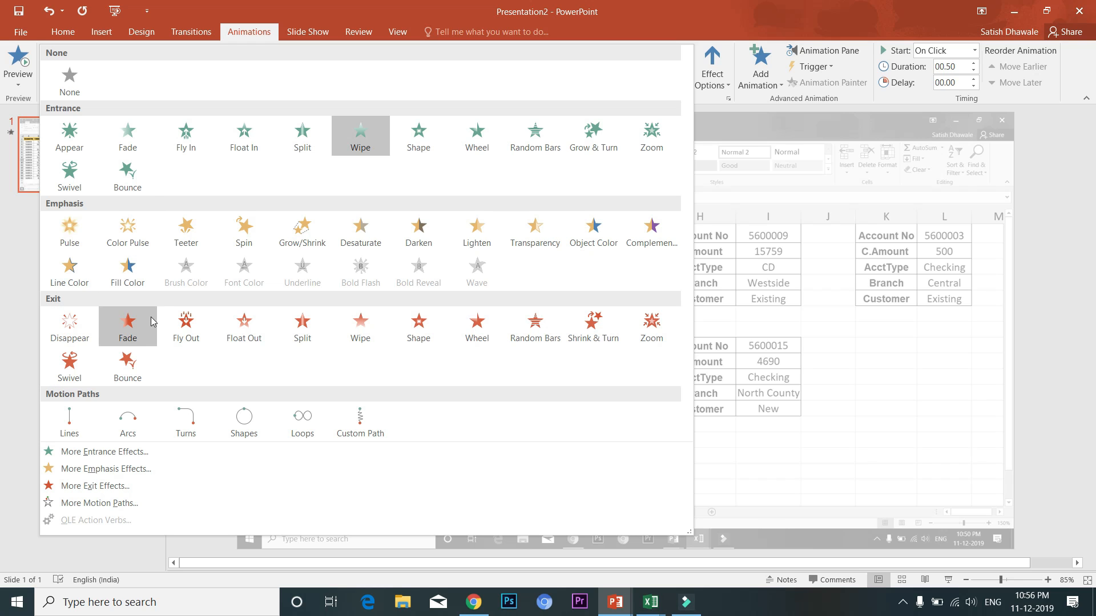
left_click(860, 458)
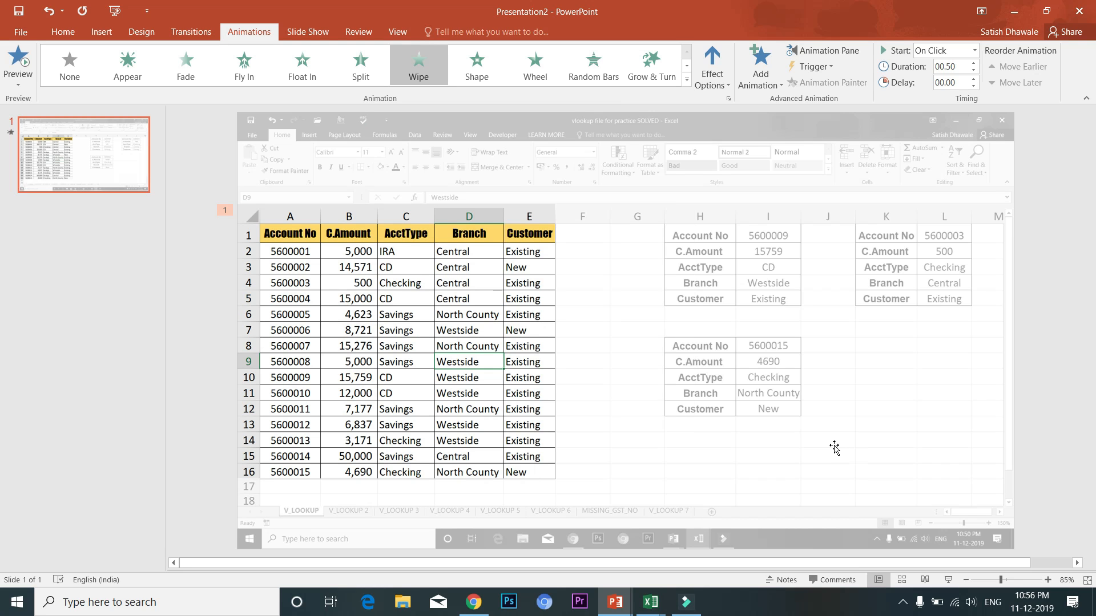
left_click(758, 245)
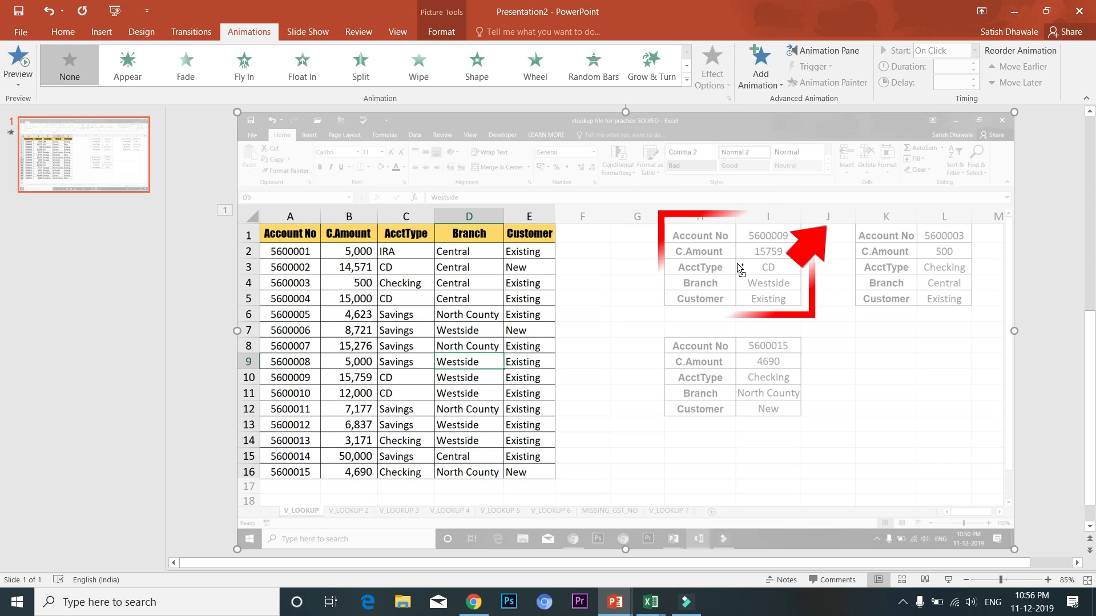
Duplicate the faded screenshot with Ctrl+D and nudge the copy exactly over the original
key("ctrl+d")
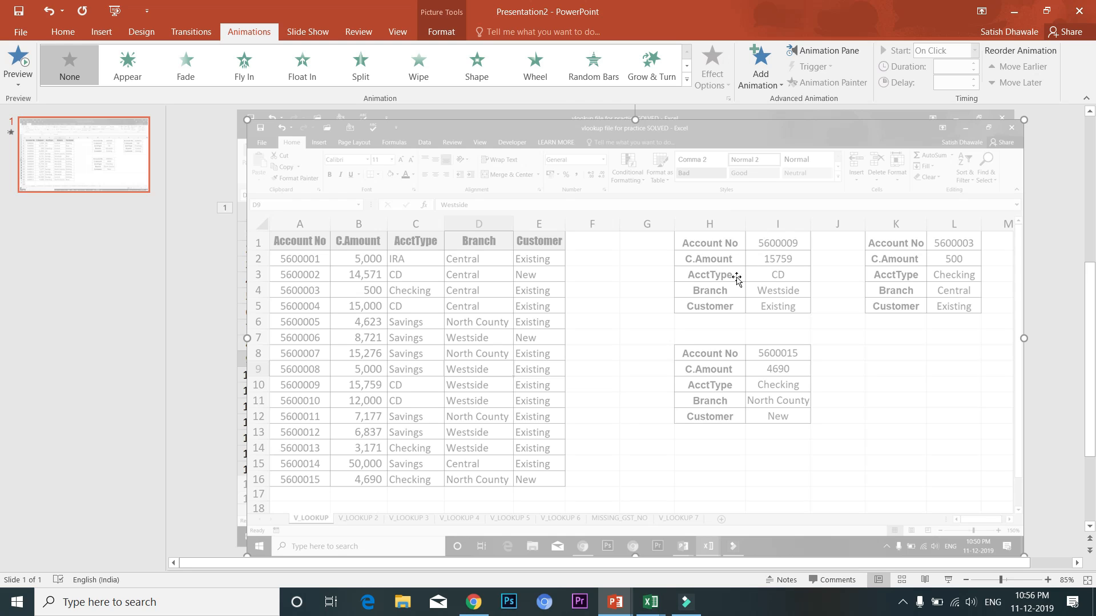
left_click_drag(714, 269, 705, 260)
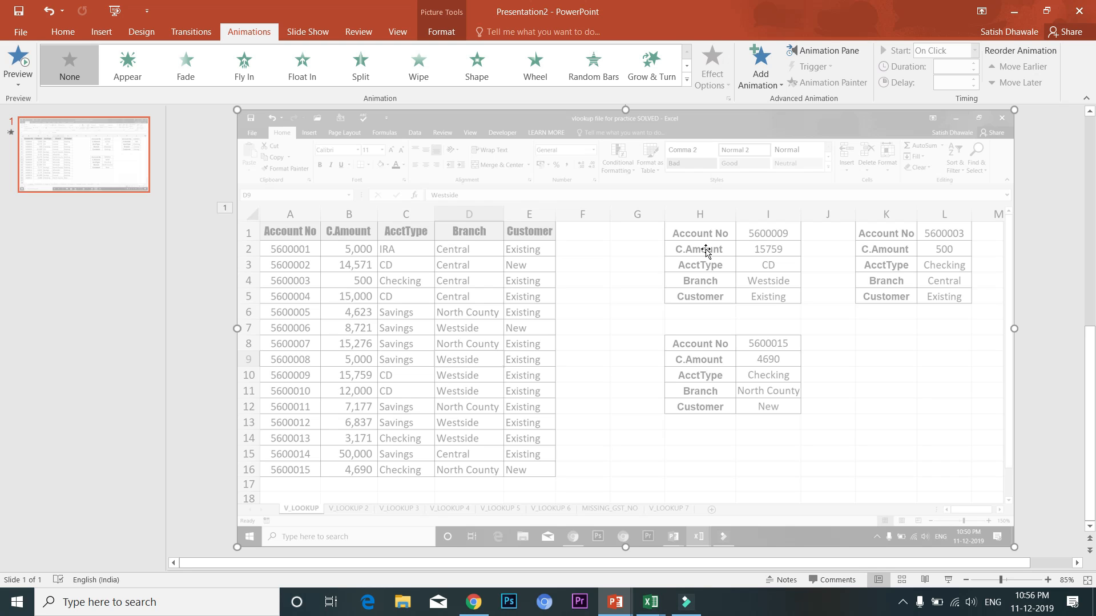
left_click_drag(706, 251, 668, 227)
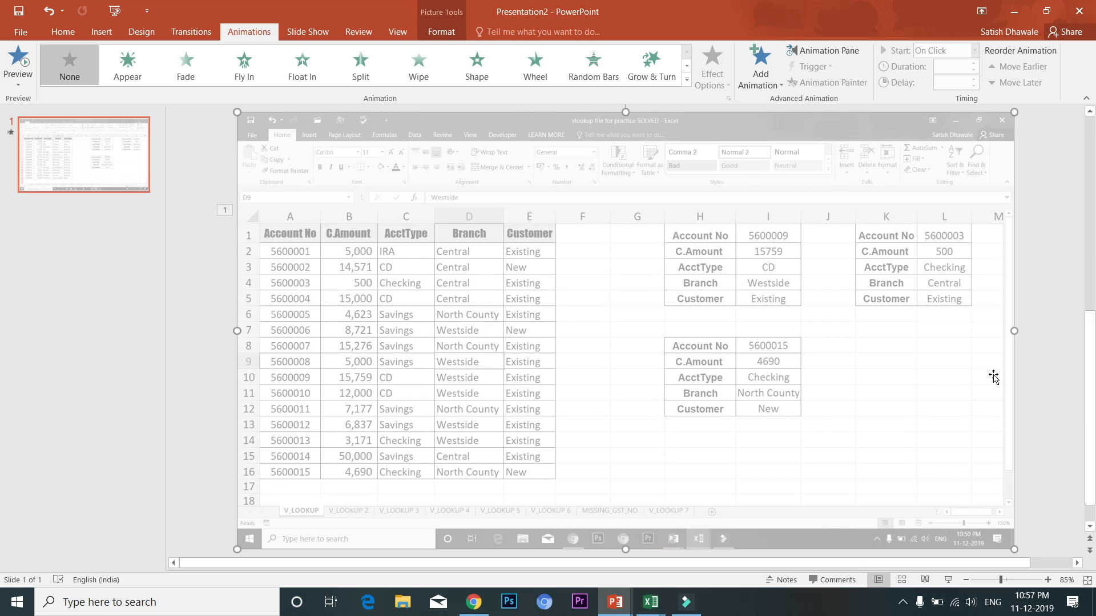
Crop the duplicate screenshot down to the H1:I5 lookup table
left_click(448, 33)
left_click(943, 72)
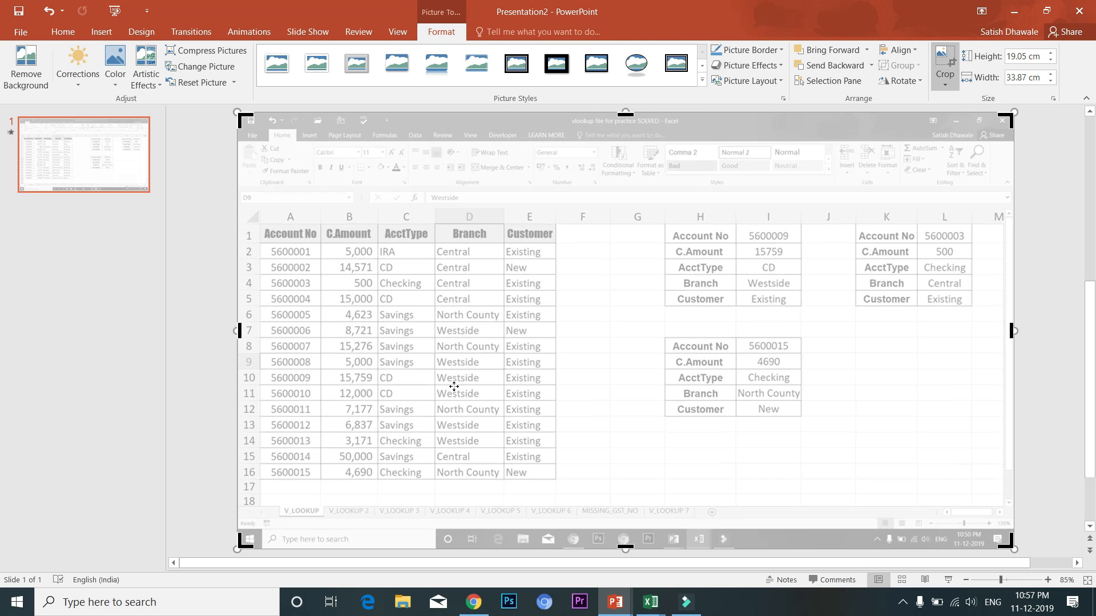
left_click_drag(241, 546, 665, 307)
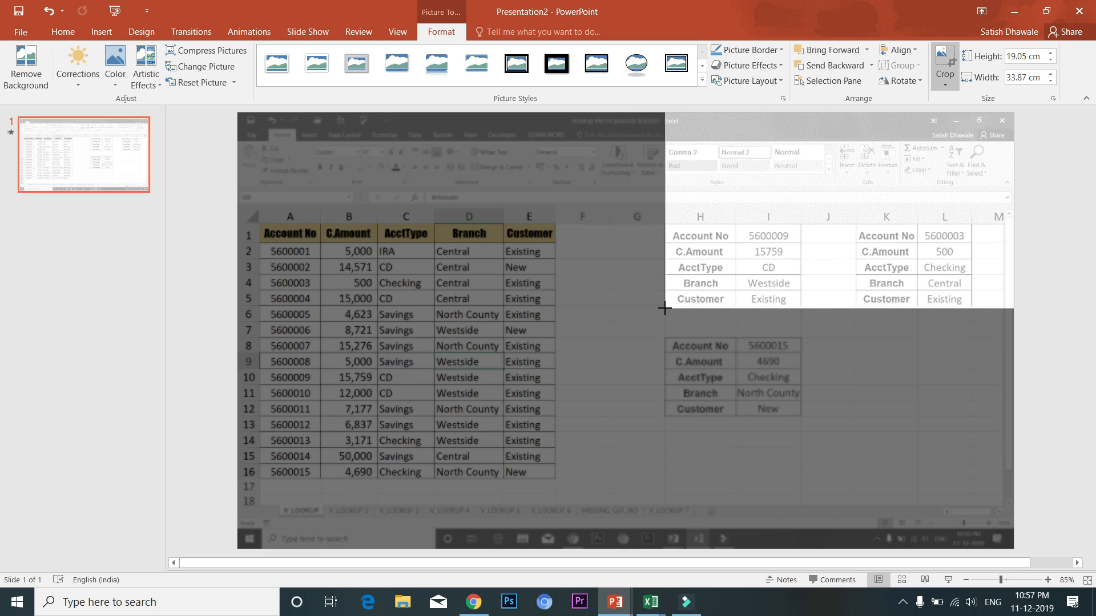
left_click_drag(1010, 111, 797, 226)
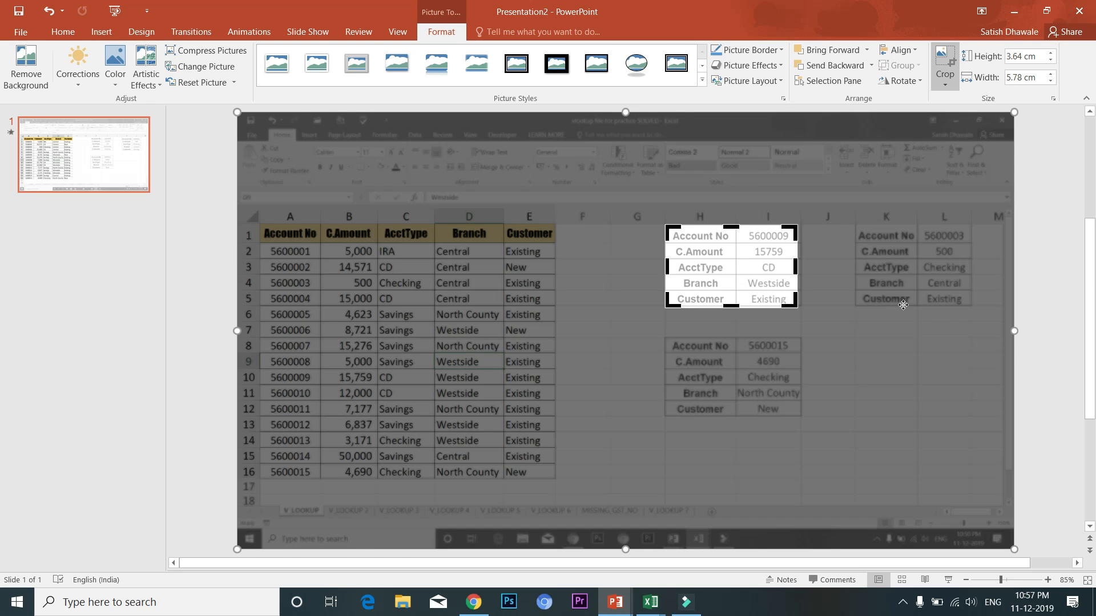
left_click(1051, 376)
Reset the cropped lookup table picture to restore its full original colours
left_click(734, 286)
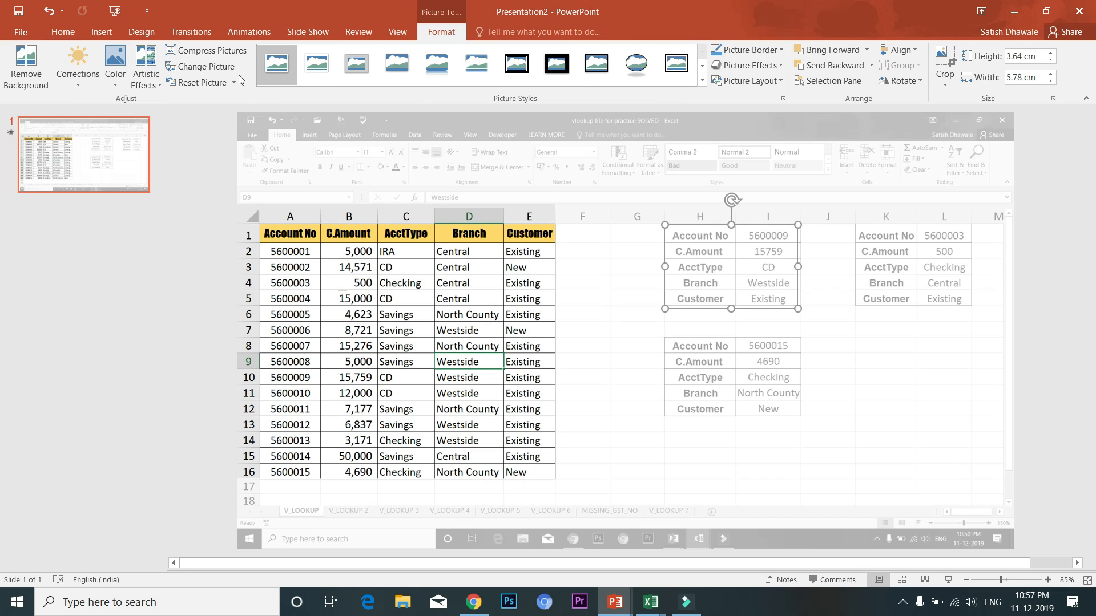
left_click(198, 84)
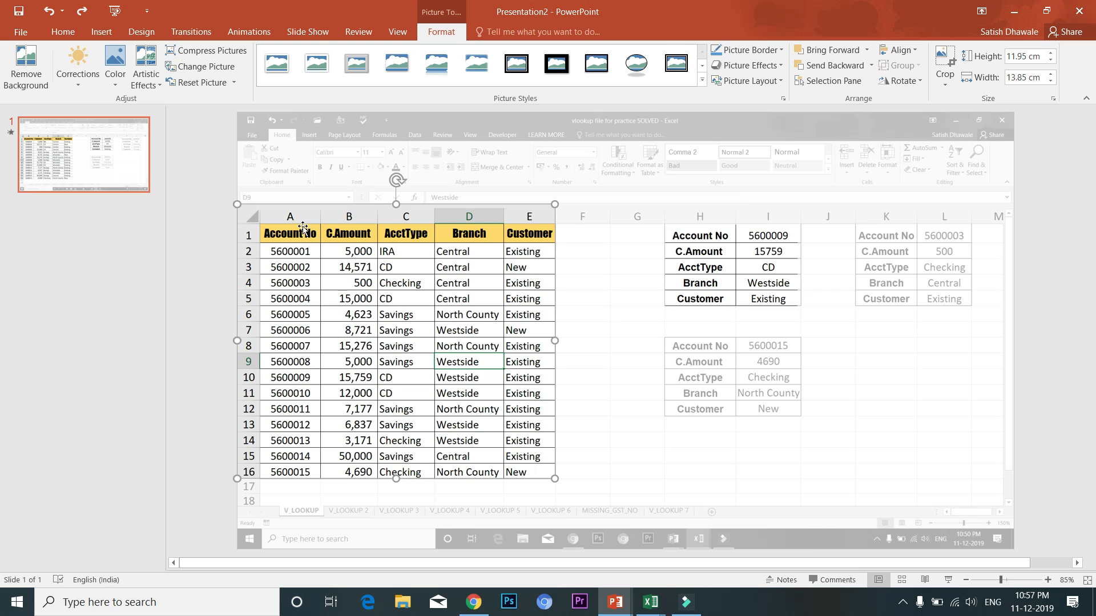
left_click(247, 32)
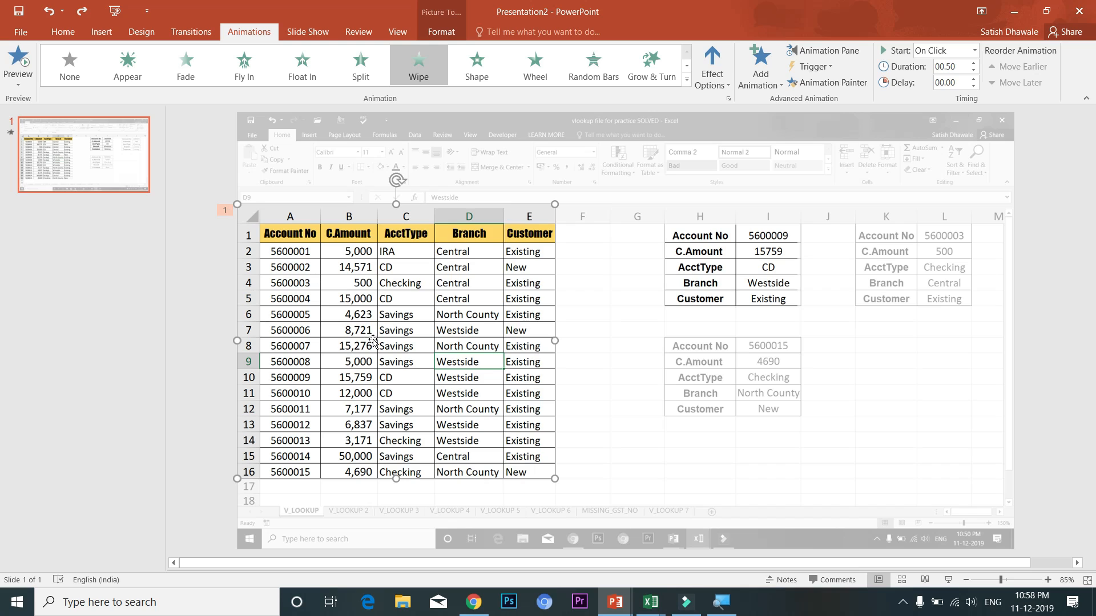
Add a From Top Wipe exit to the Account No table, then select the lookup-table picture
left_click(762, 289)
left_click(479, 291)
left_click(770, 86)
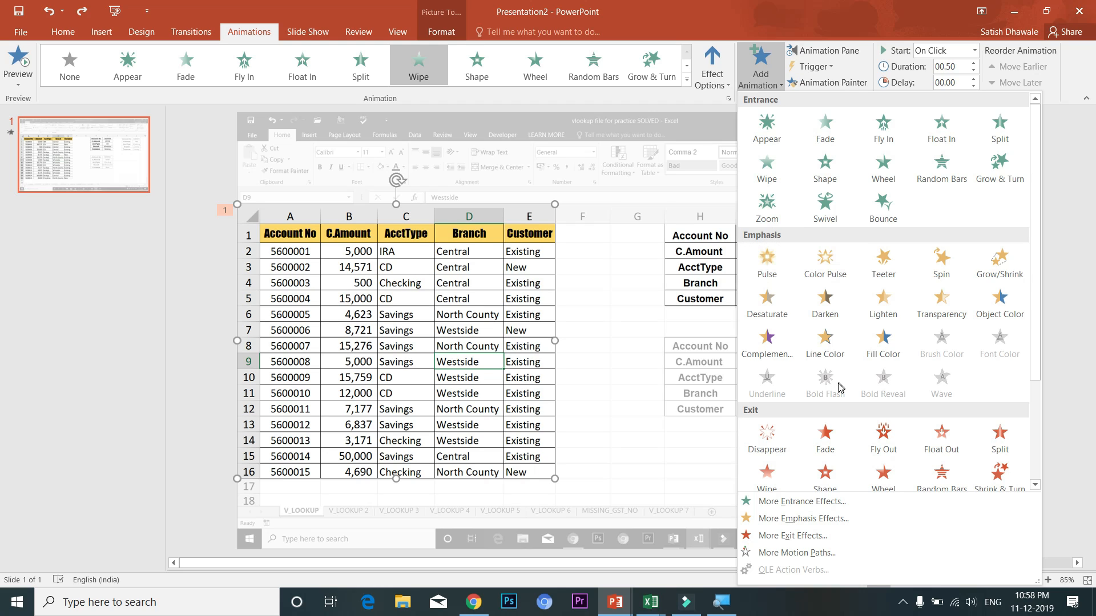
left_click(767, 476)
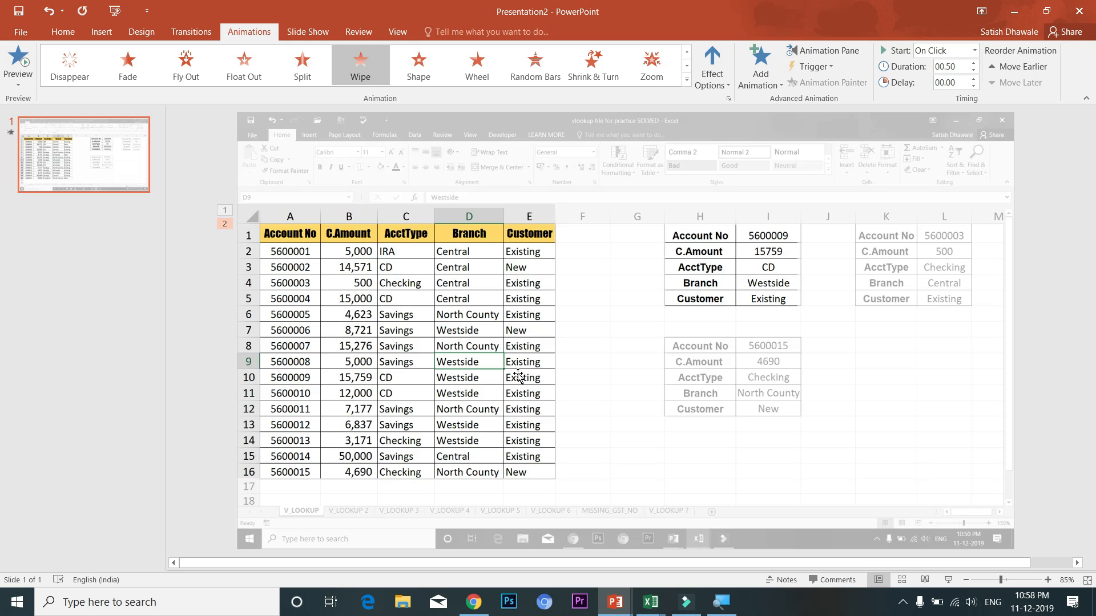
left_click(712, 81)
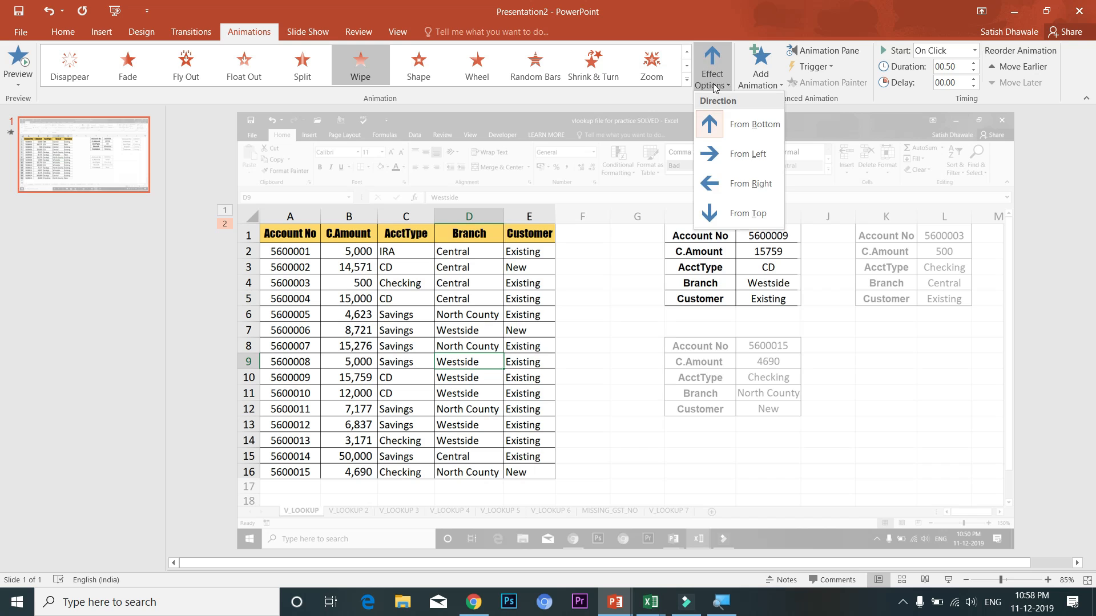
left_click(731, 214)
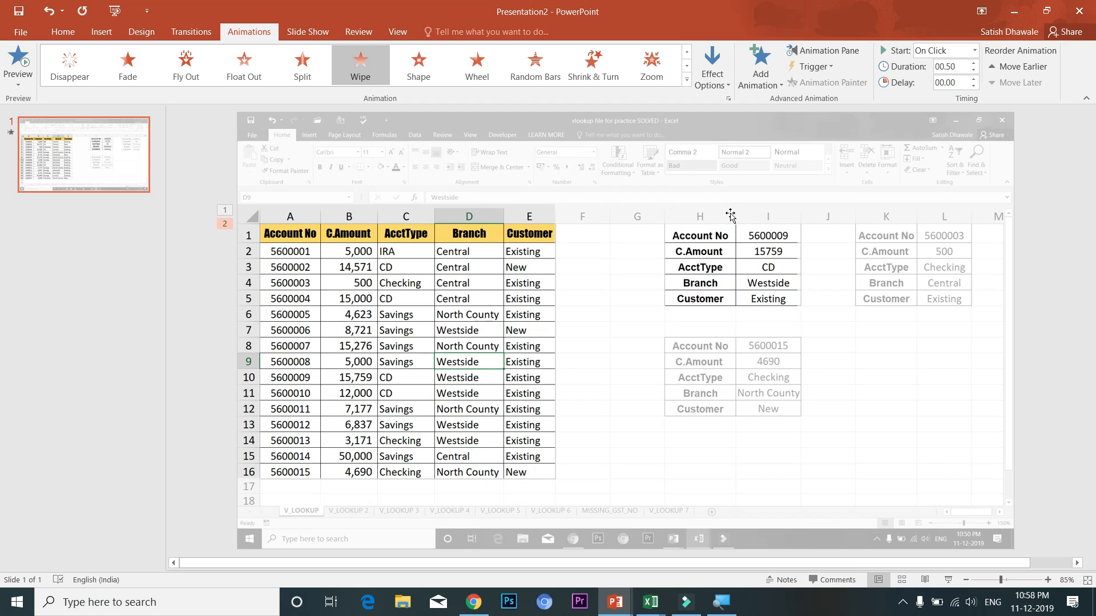
left_click(725, 242)
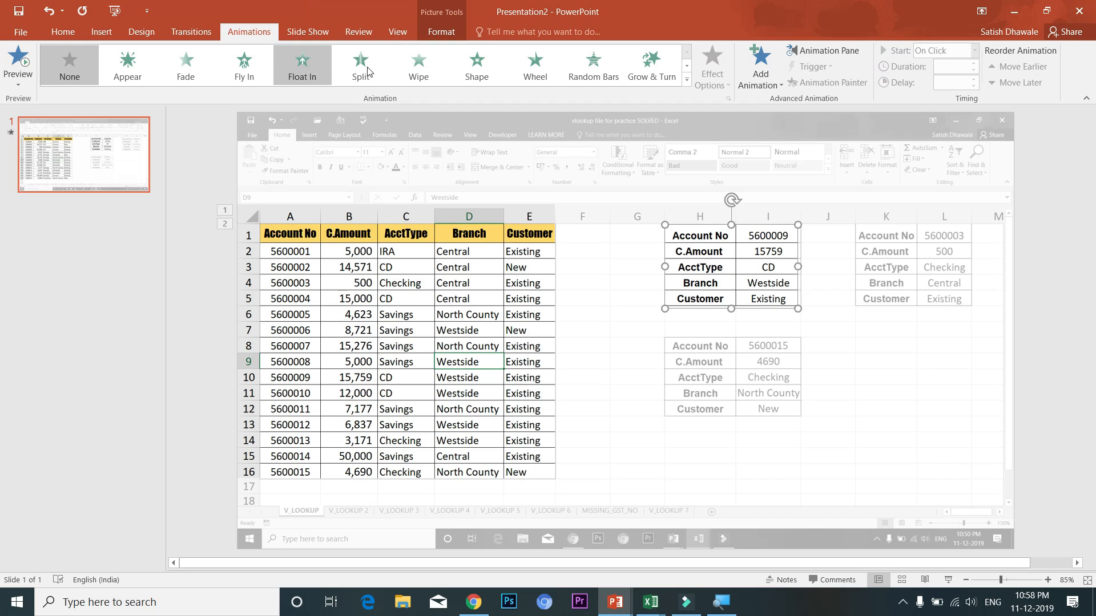
Give the lookup table picture a Wipe entrance and show the Animation Pane's three effects
left_click(419, 67)
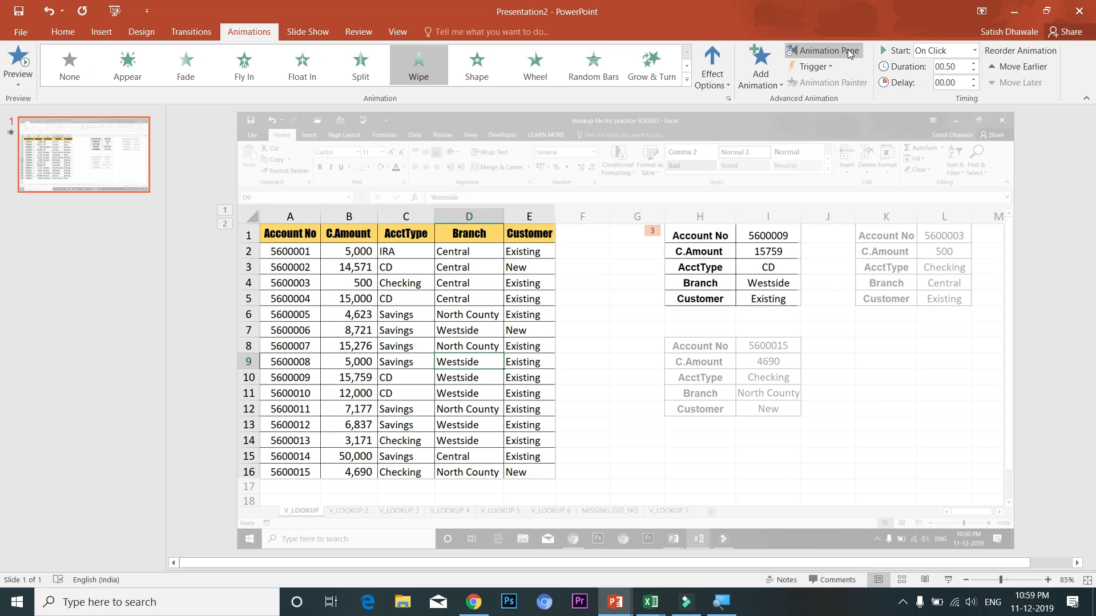
left_click(850, 51)
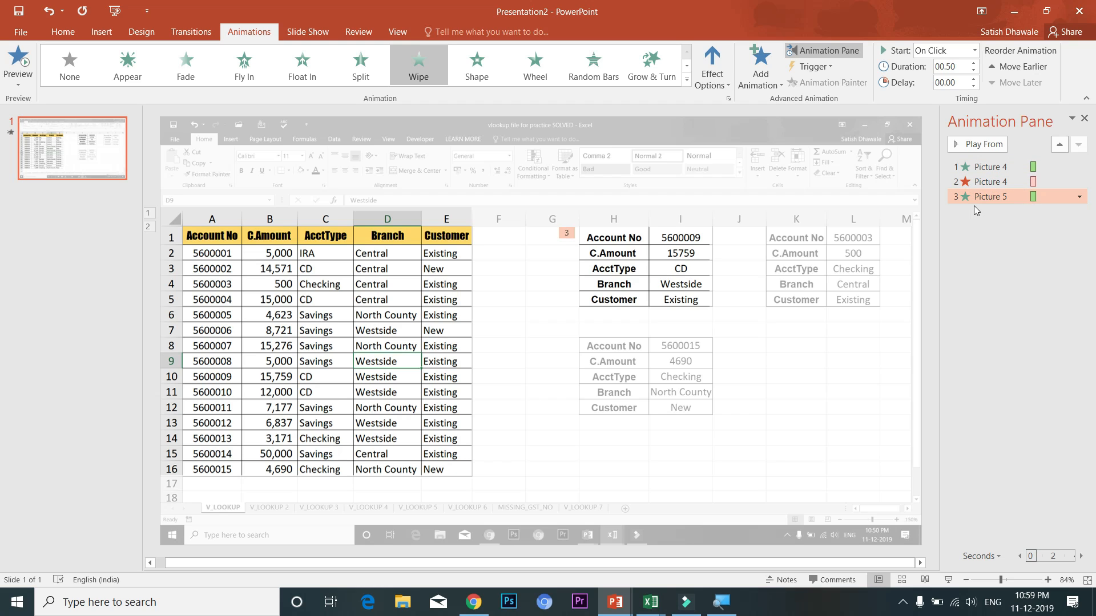
Set Picture 5's Wipe entrance to Start With Previous, then preview the slide and exit with Esc
left_click(973, 183)
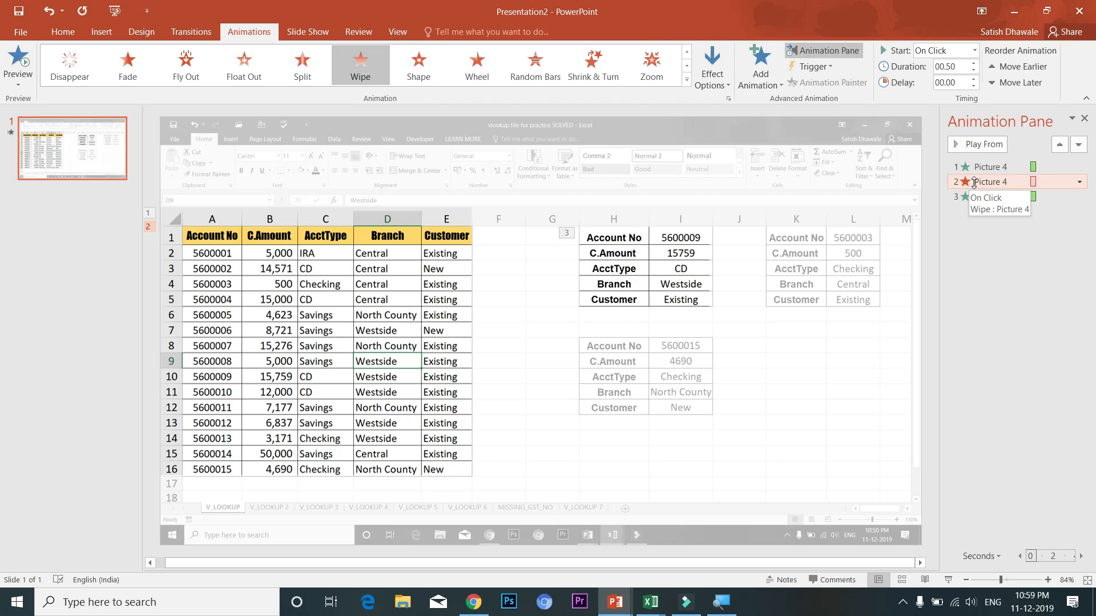
left_click(976, 197)
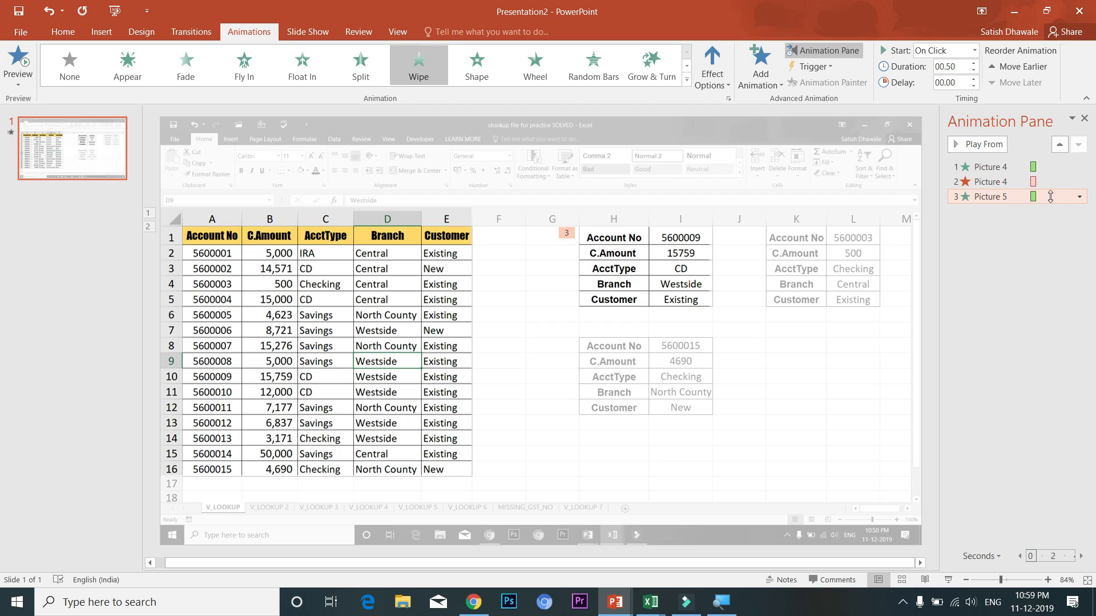
left_click(1079, 197)
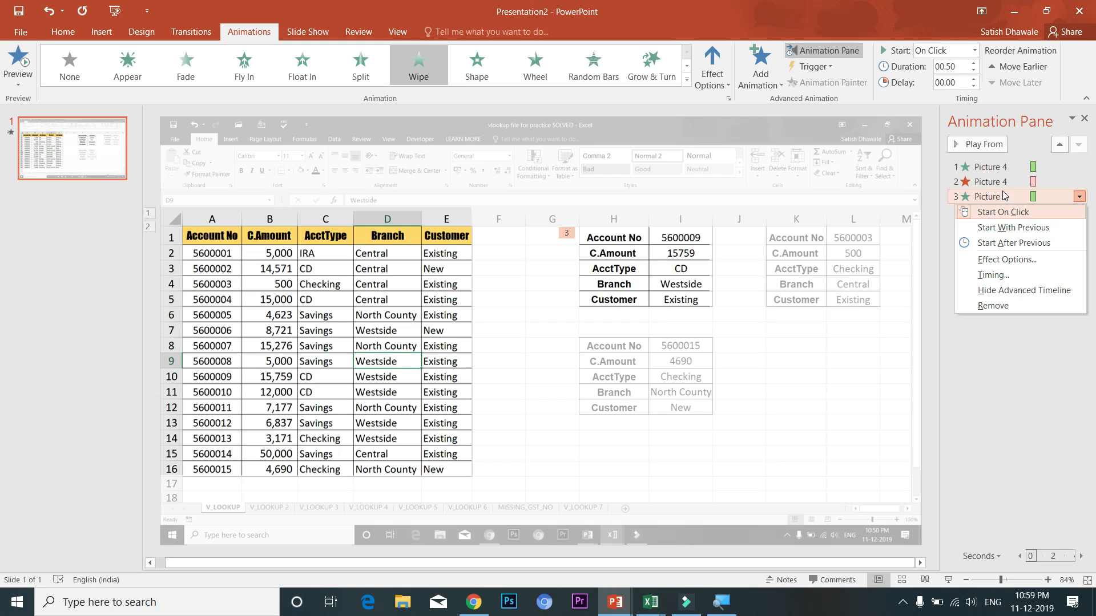
left_click(1018, 227)
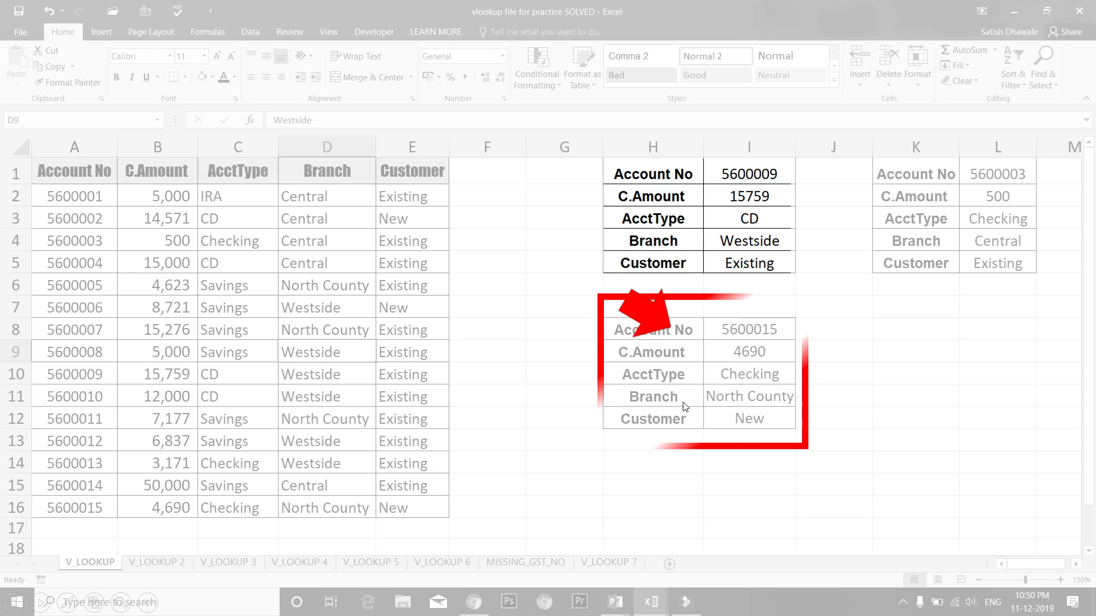
key("Escape")
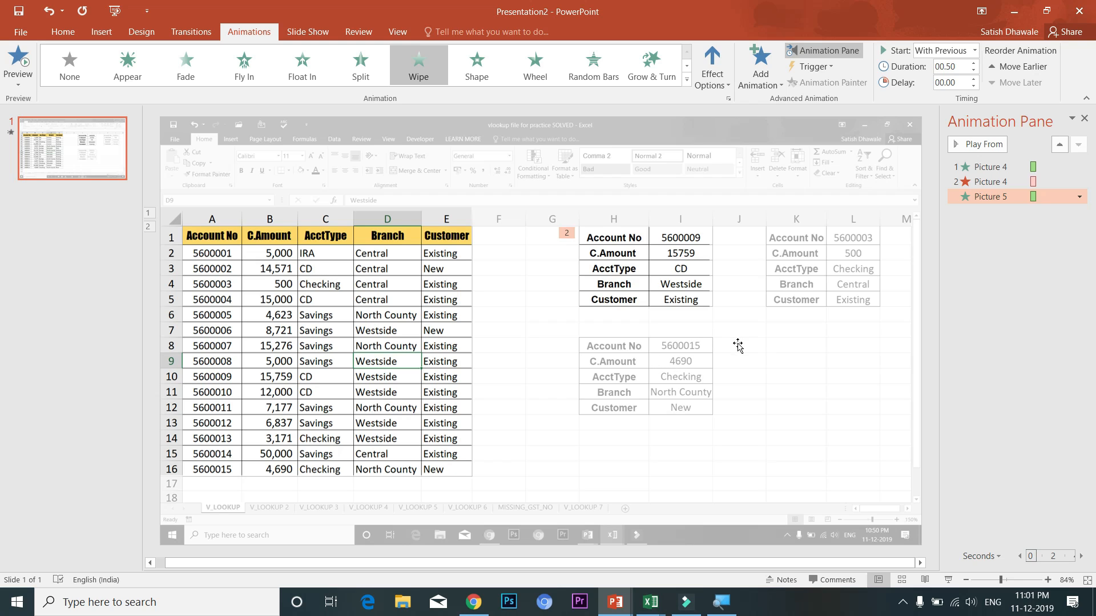
Duplicate the faded Excel screenshot with Ctrl+D and align the copy exactly over the original
left_click(607, 171)
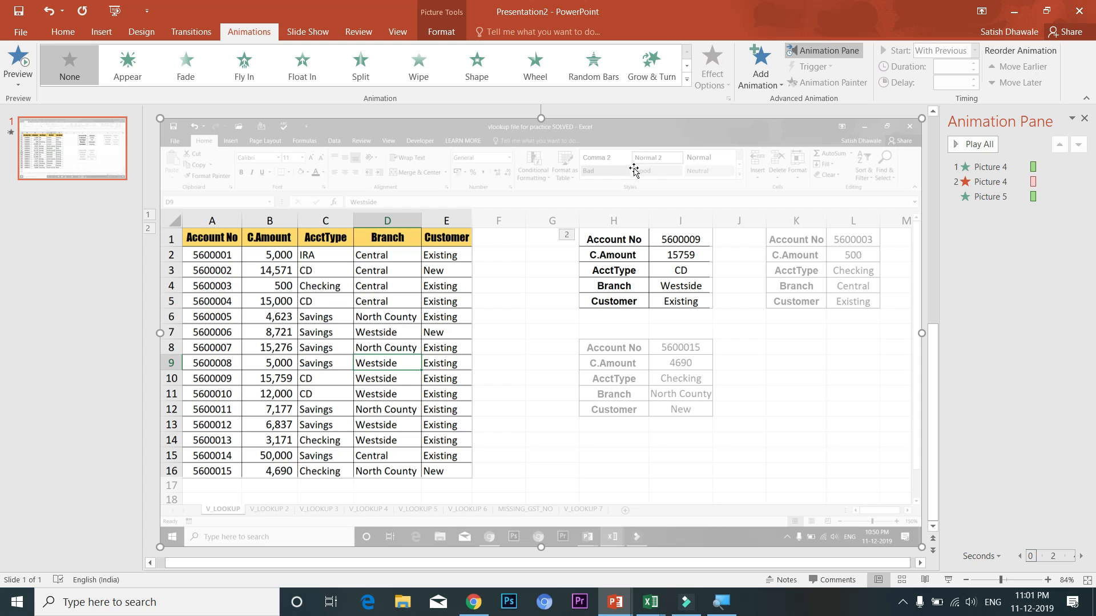
key("ctrl+d")
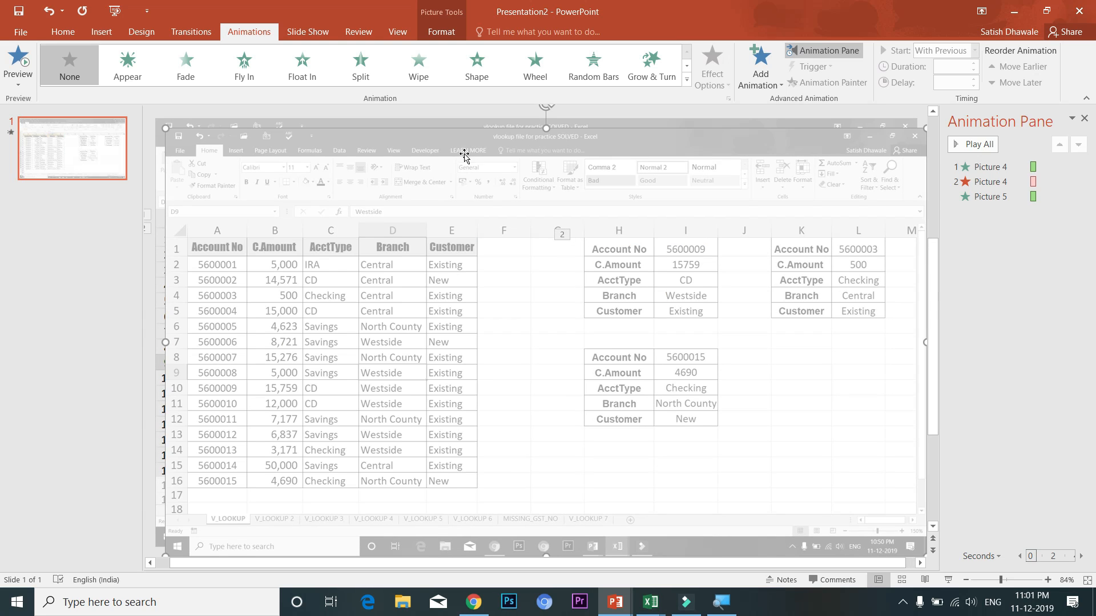
left_click_drag(294, 149, 306, 171)
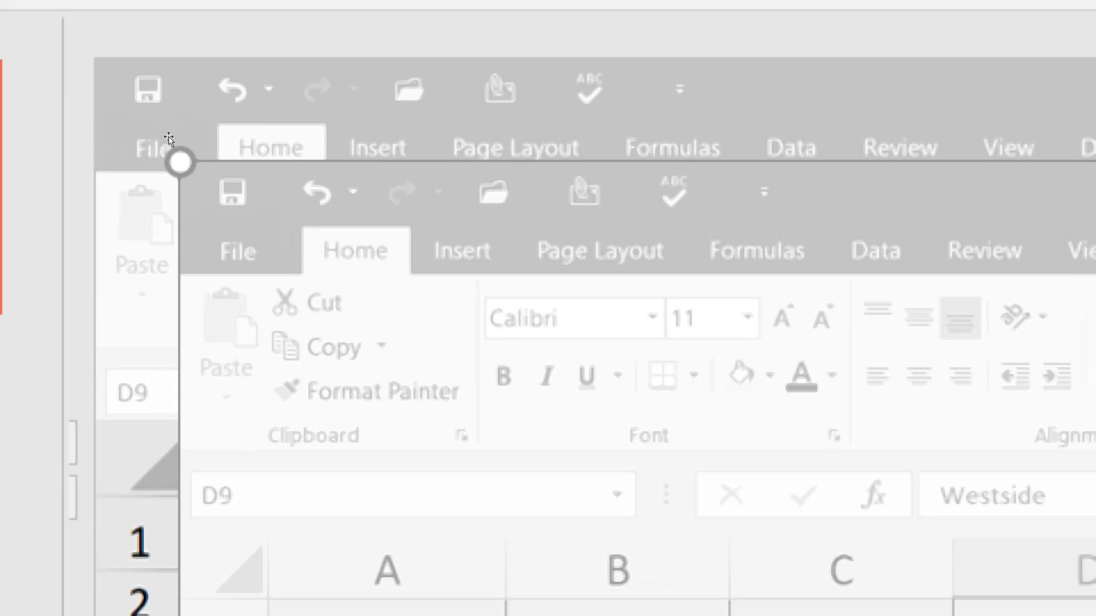
left_click_drag(187, 159, 165, 128)
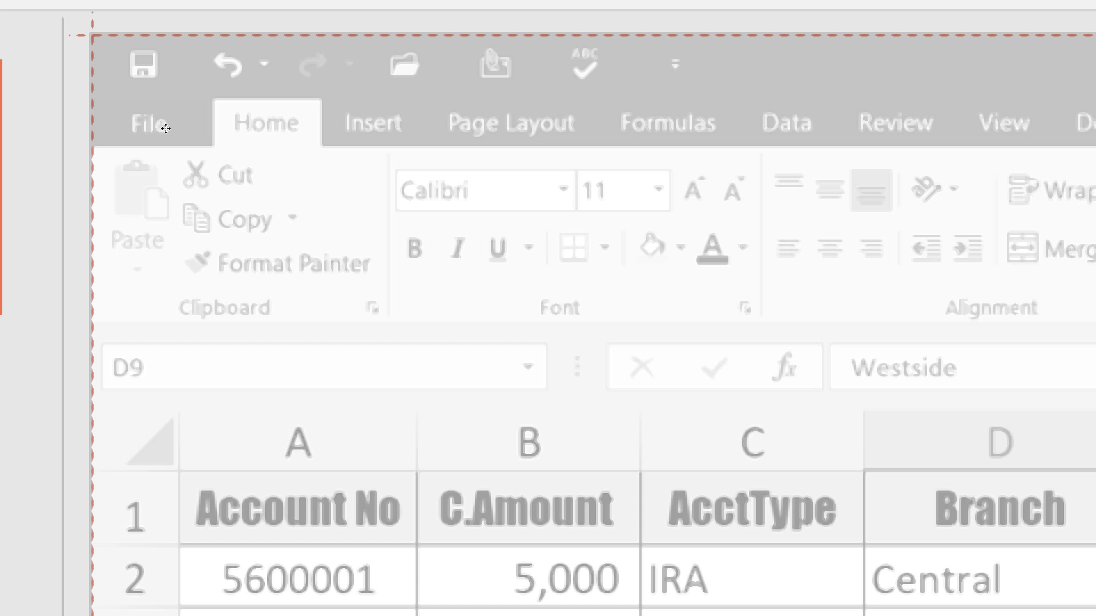
left_click_drag(165, 128, 168, 126)
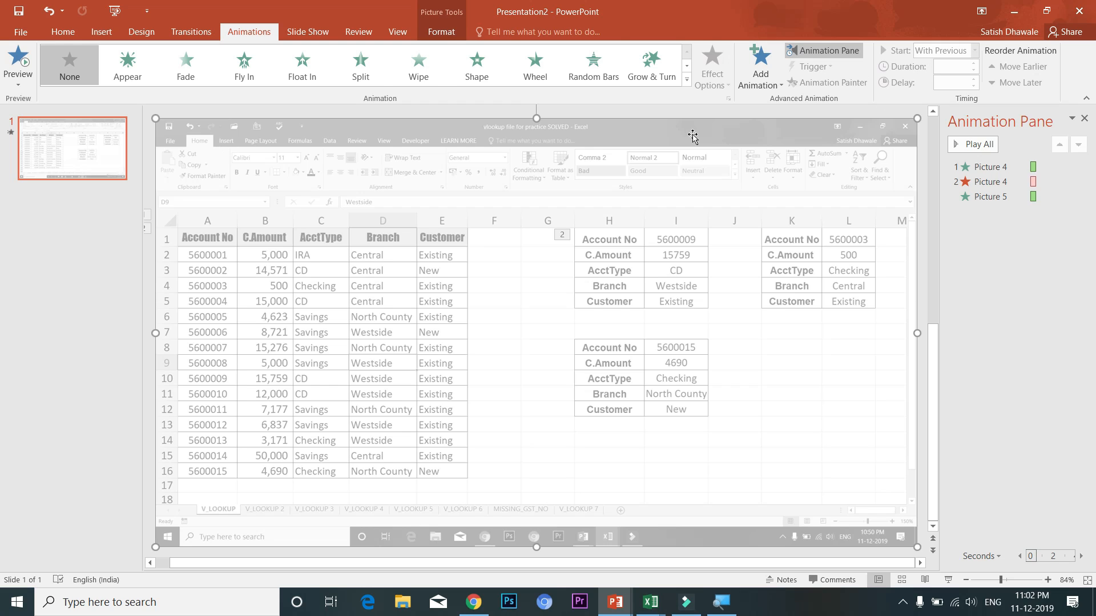
Crop the duplicate screenshot down to the lower H8:I12 table for account 5600015
left_click(443, 31)
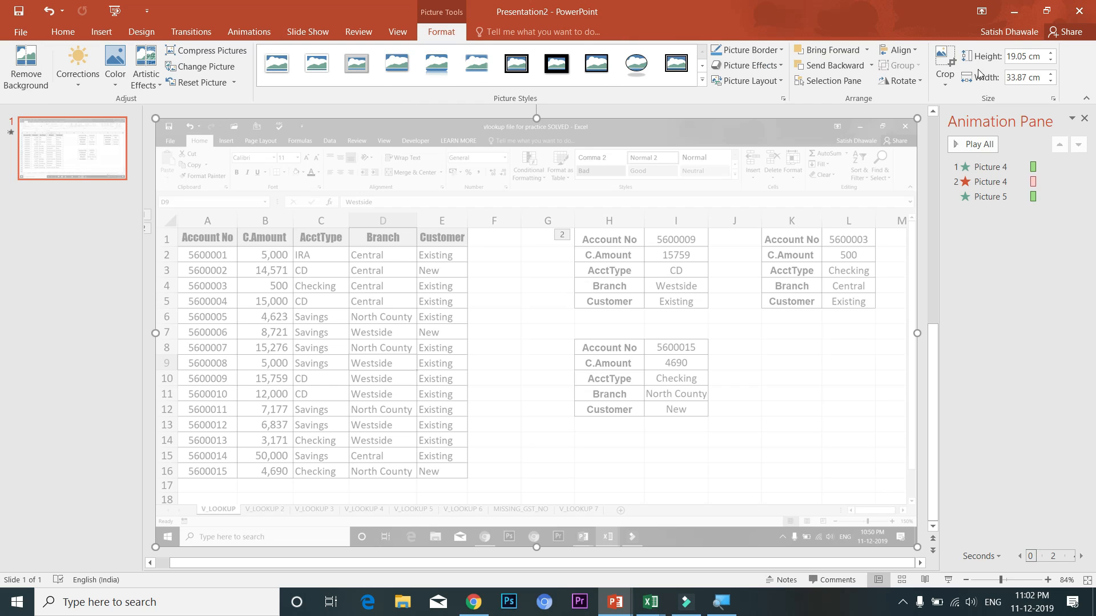
left_click(945, 64)
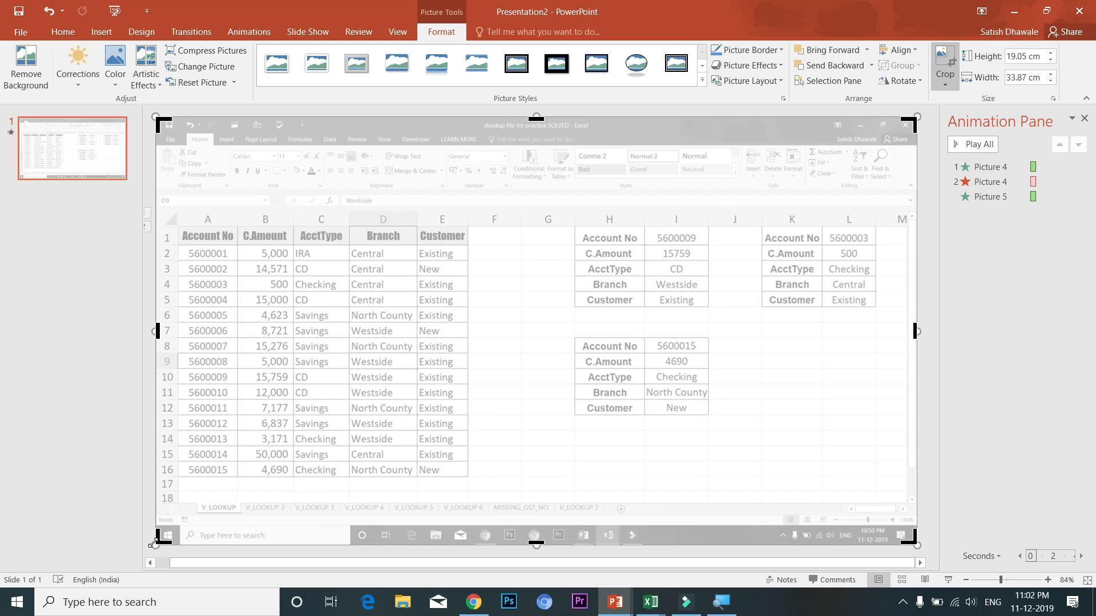
left_click_drag(318, 506, 574, 421)
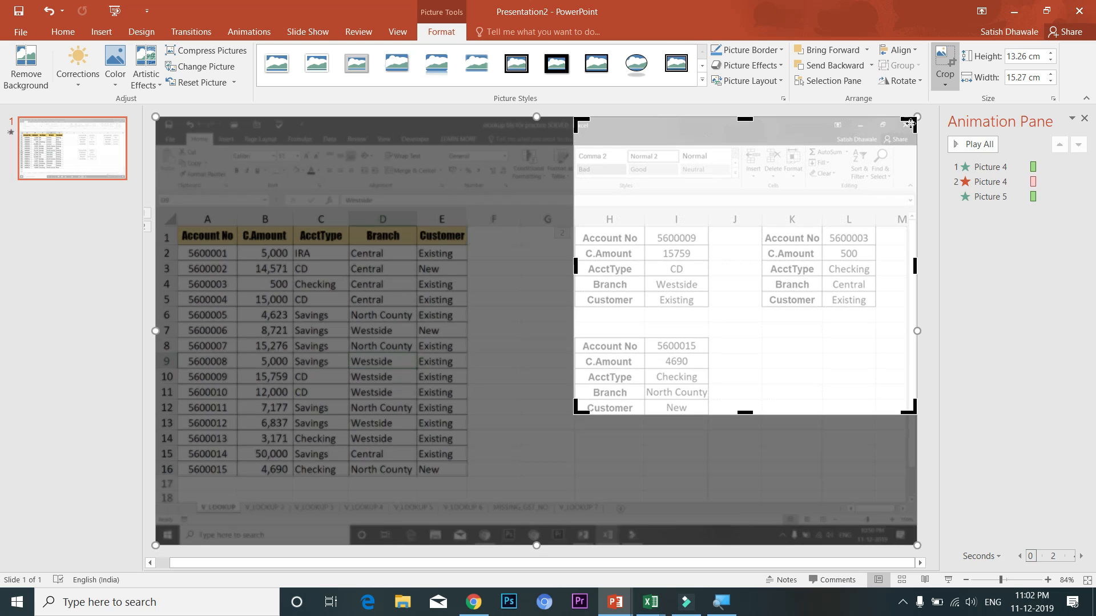
left_click_drag(805, 226, 708, 343)
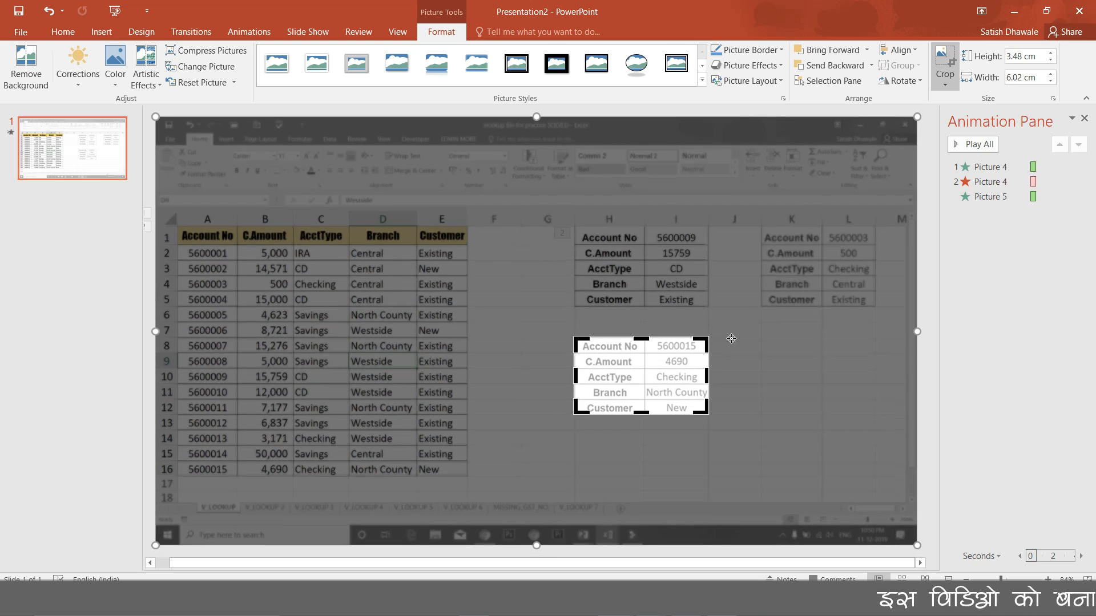
left_click(963, 384)
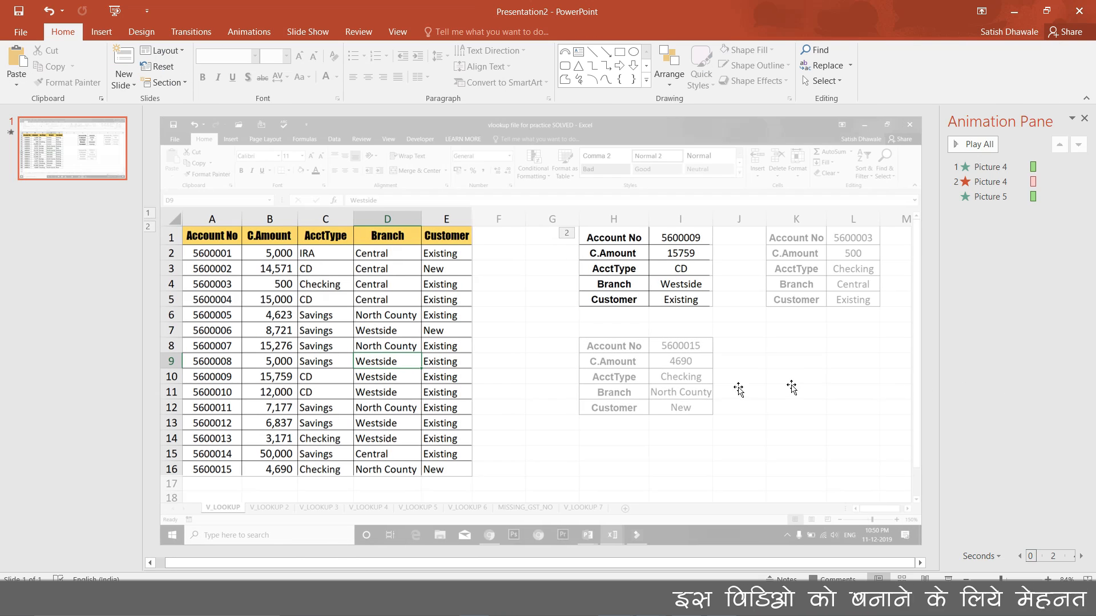
Reset the cropped table picture to restore its original full colours
left_click(636, 381)
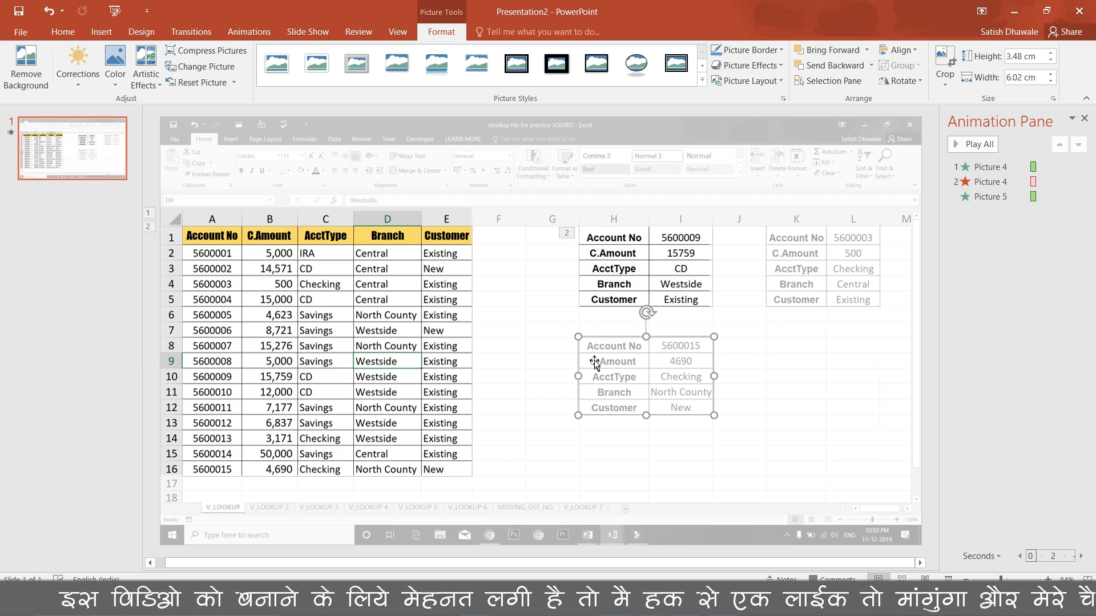
left_click(186, 85)
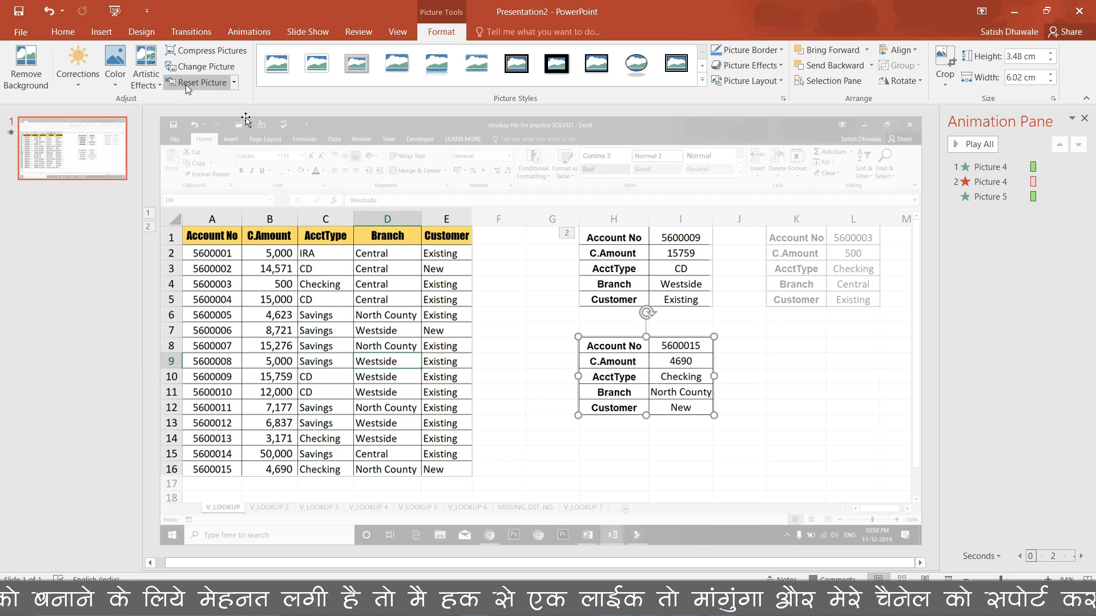
left_click(765, 394)
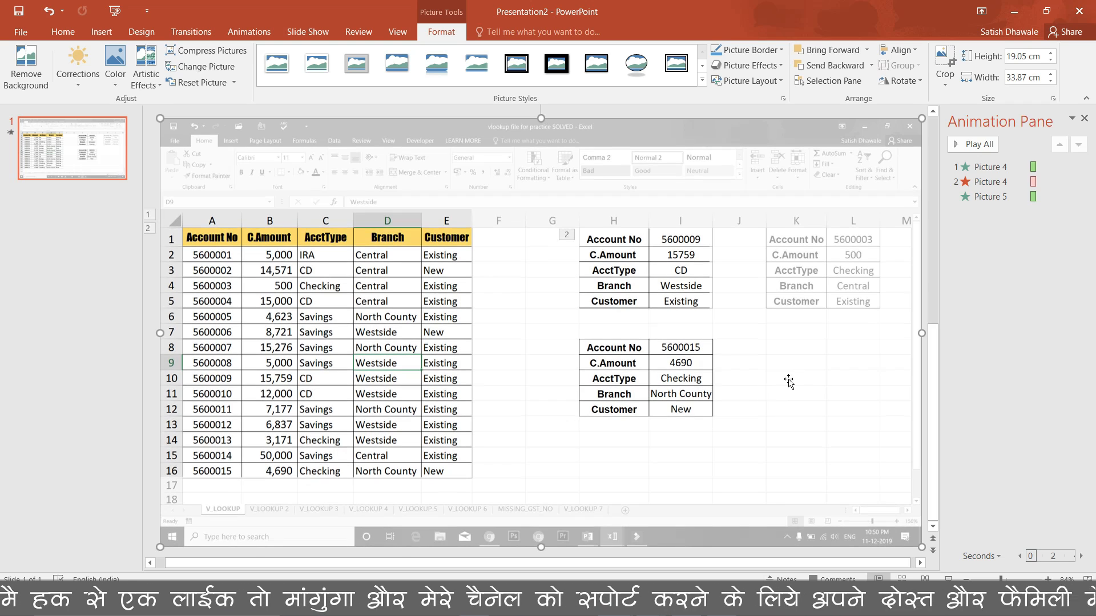
Apply Brightness -40% Contrast +40% to the large screenshot, closing Artistic Effects without choosing any
left_click(75, 83)
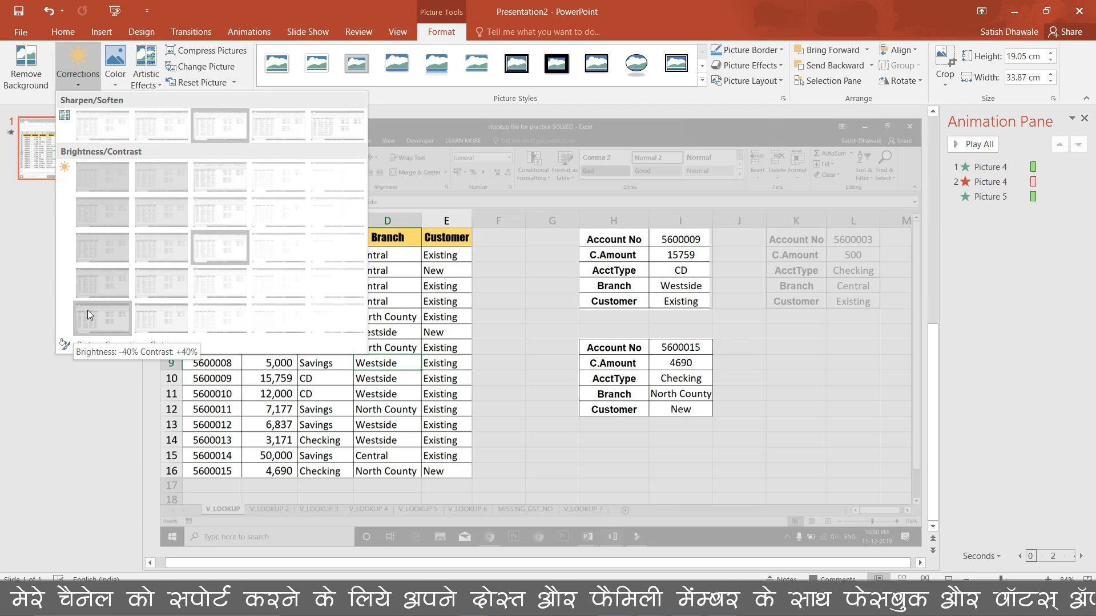
left_click(87, 312)
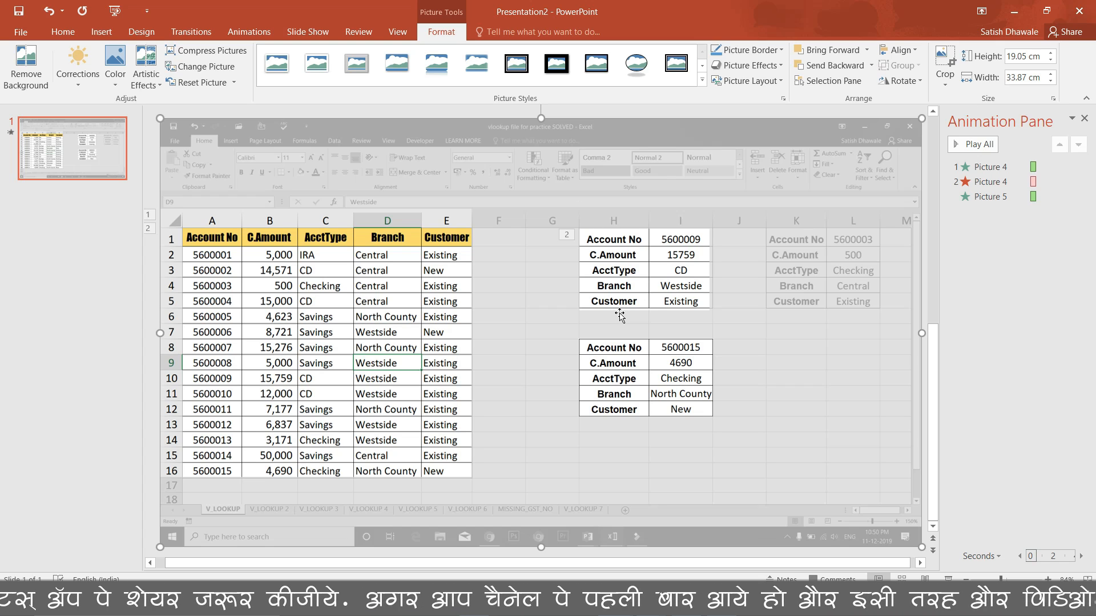
left_click(146, 79)
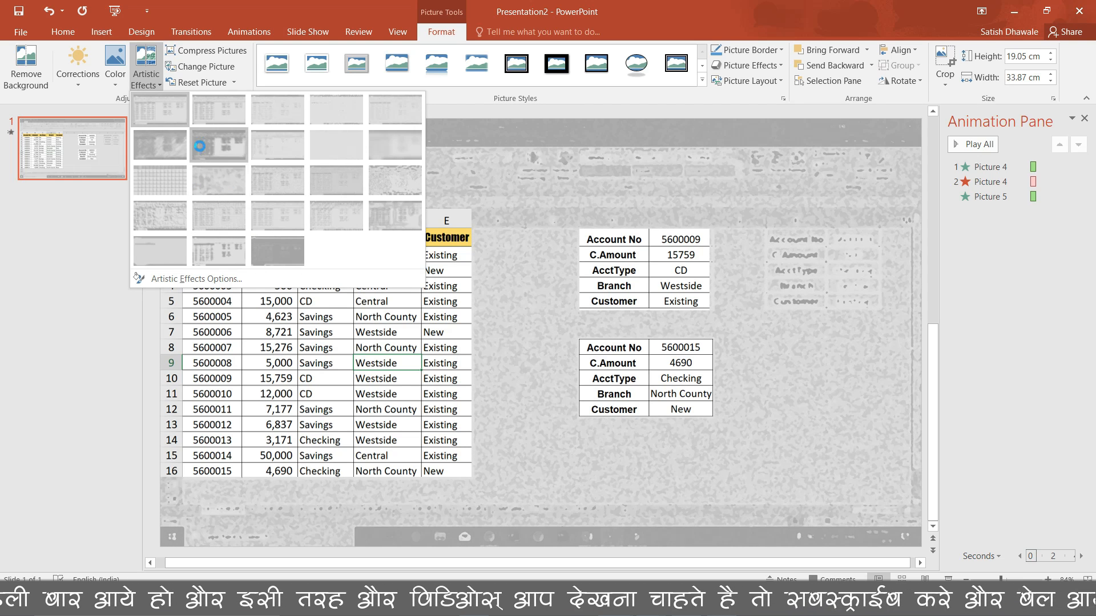
left_click(91, 361)
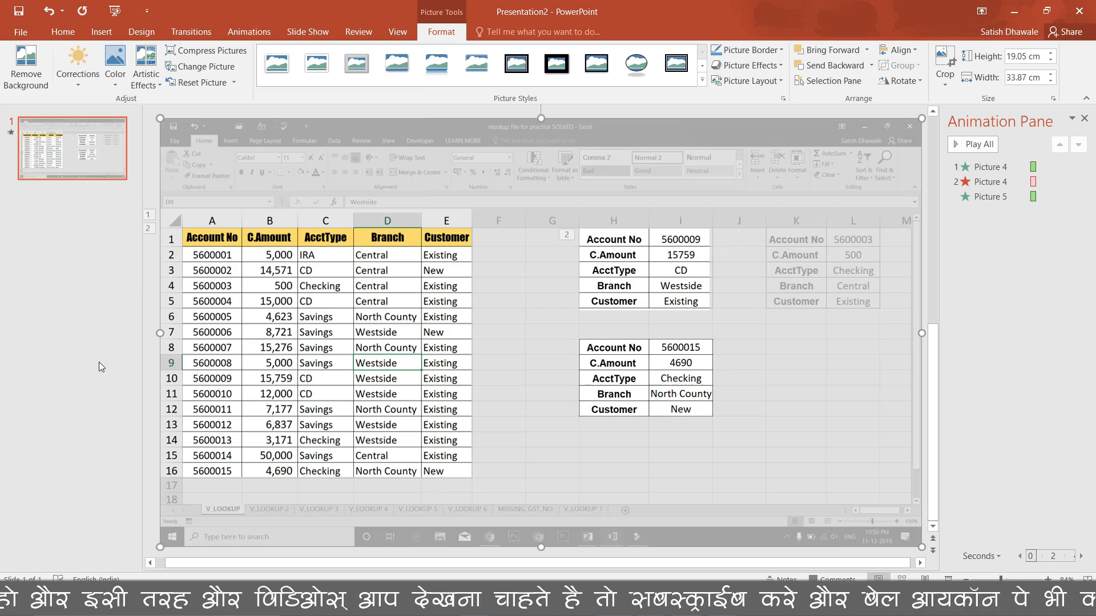
left_click(686, 373)
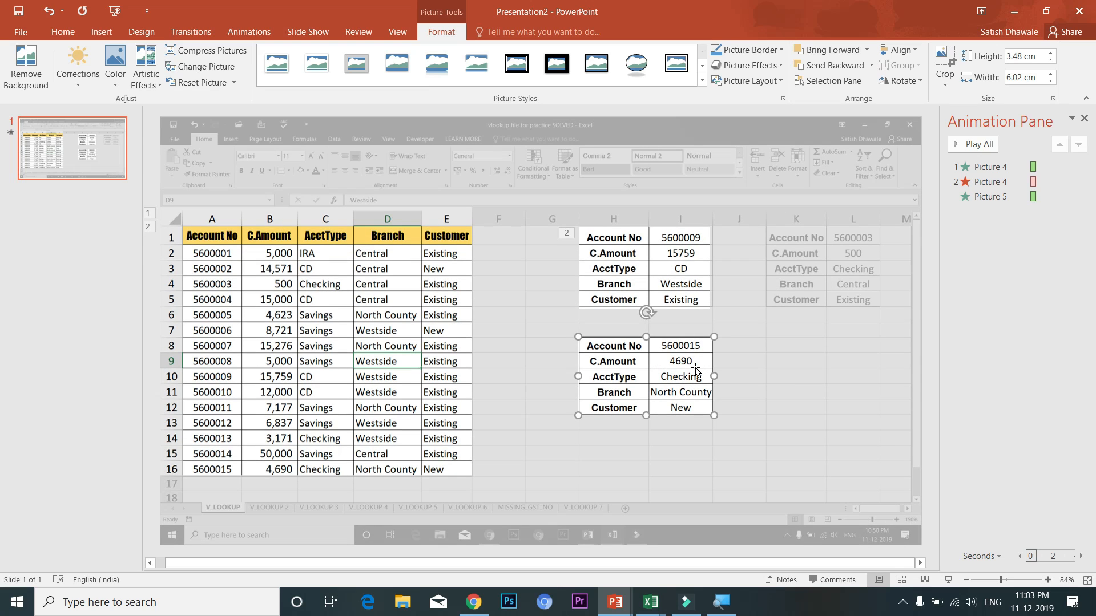
Compare the lower and upper table pictures, leaving the upper H1:I5 picture selected on the Animations tab
left_click(675, 266)
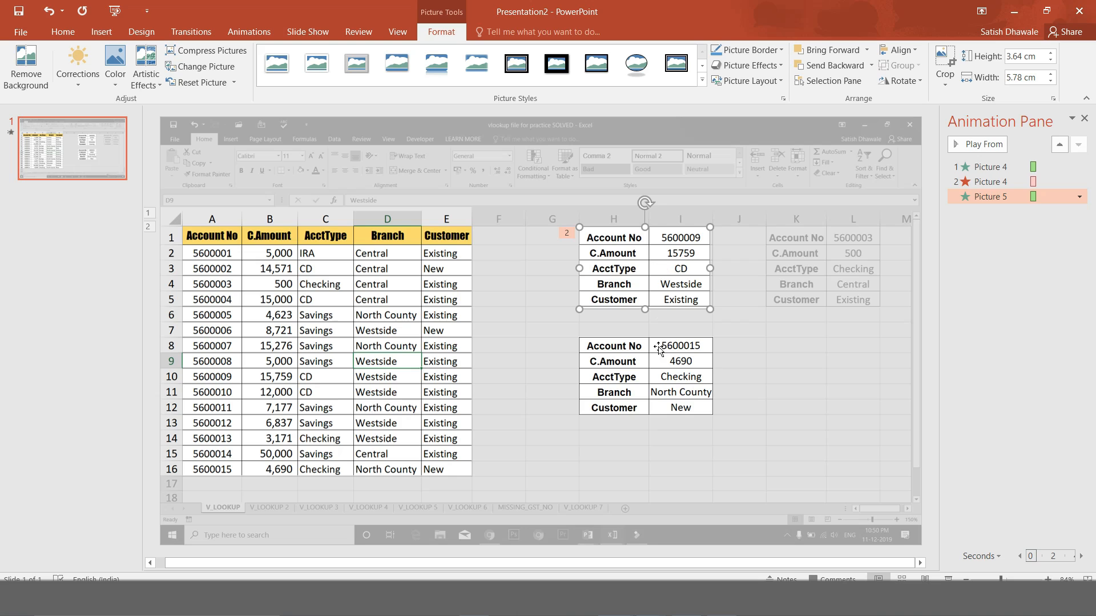
left_click(655, 369)
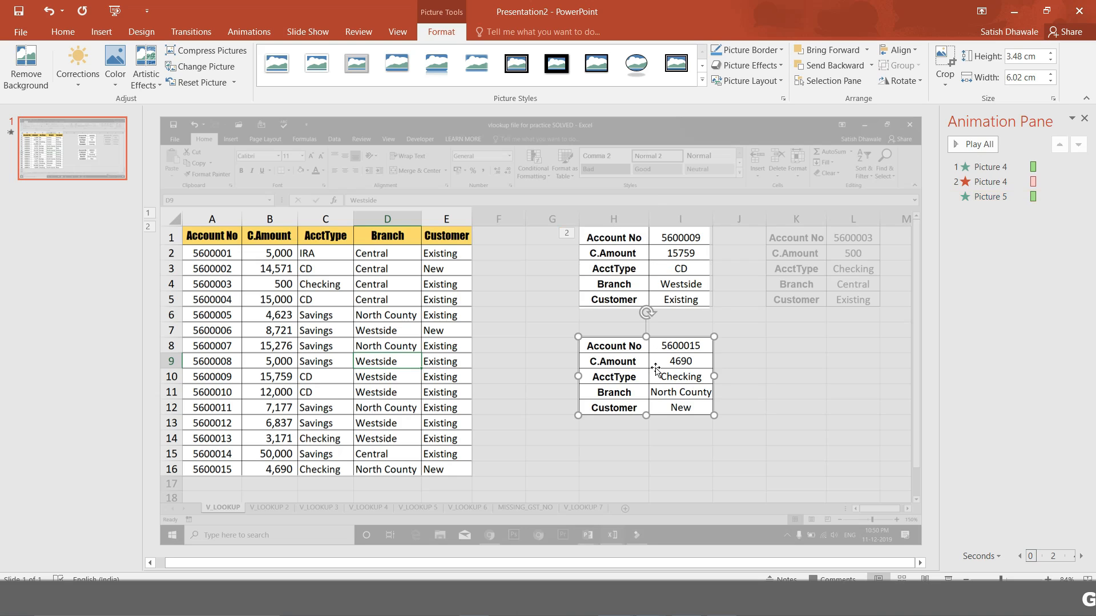
left_click(656, 277)
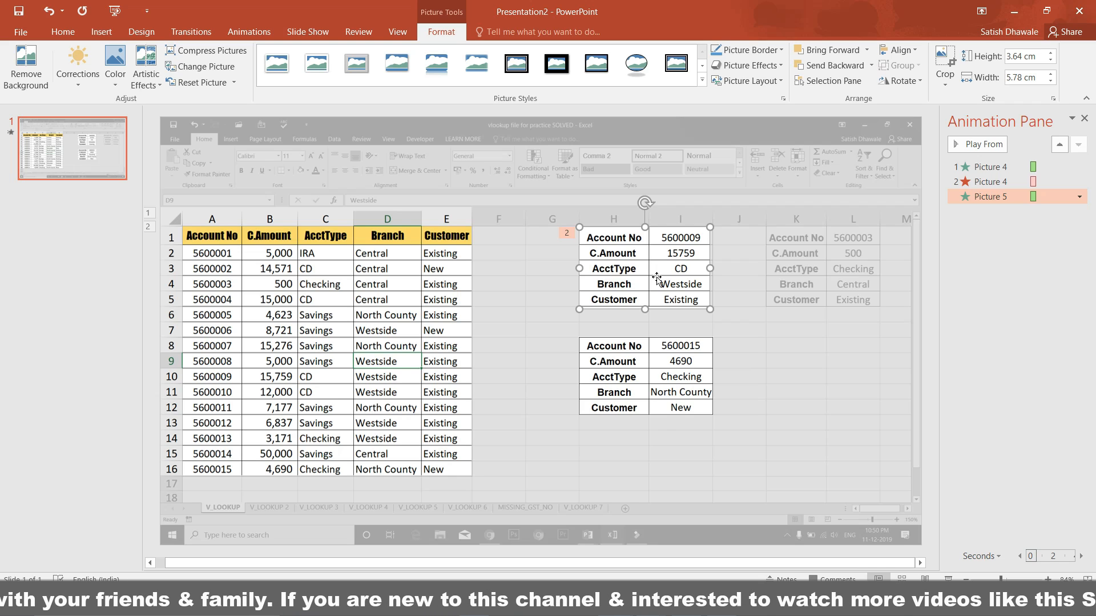
left_click(666, 372)
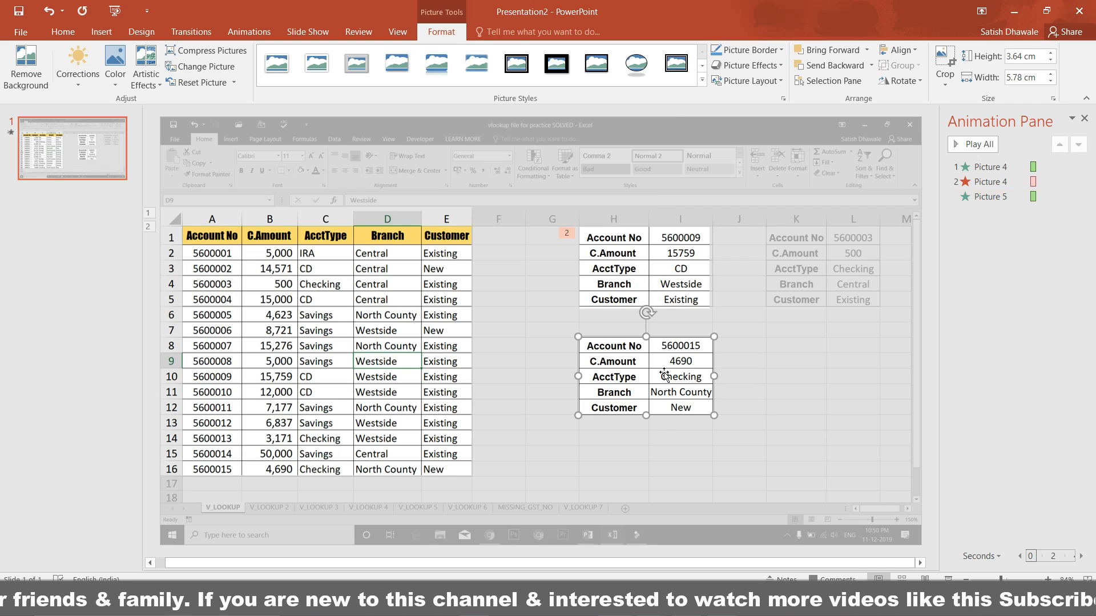
left_click(672, 274)
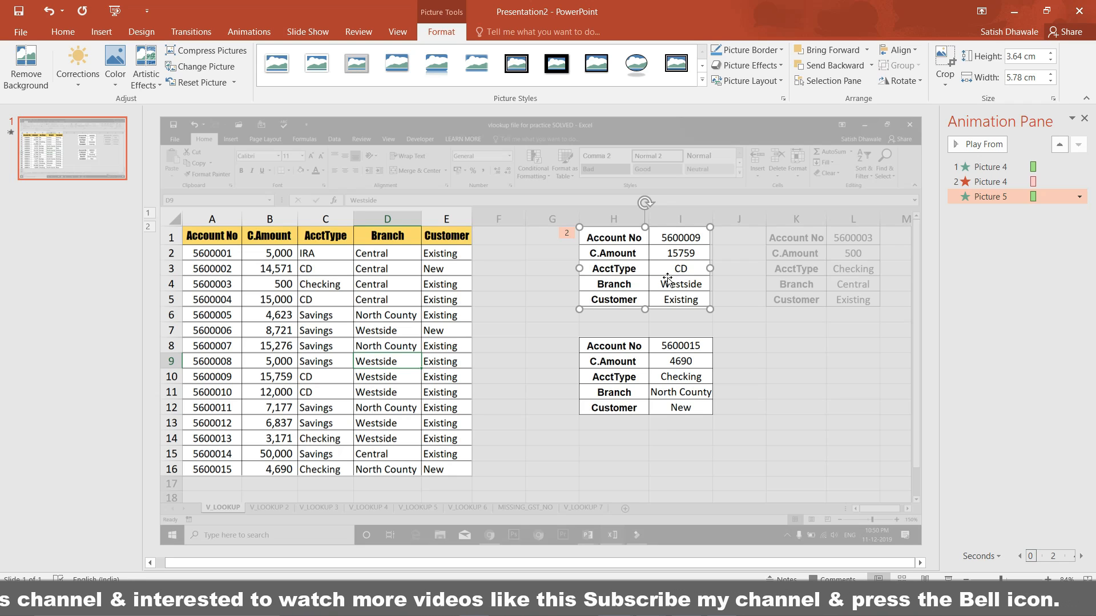
left_click(263, 31)
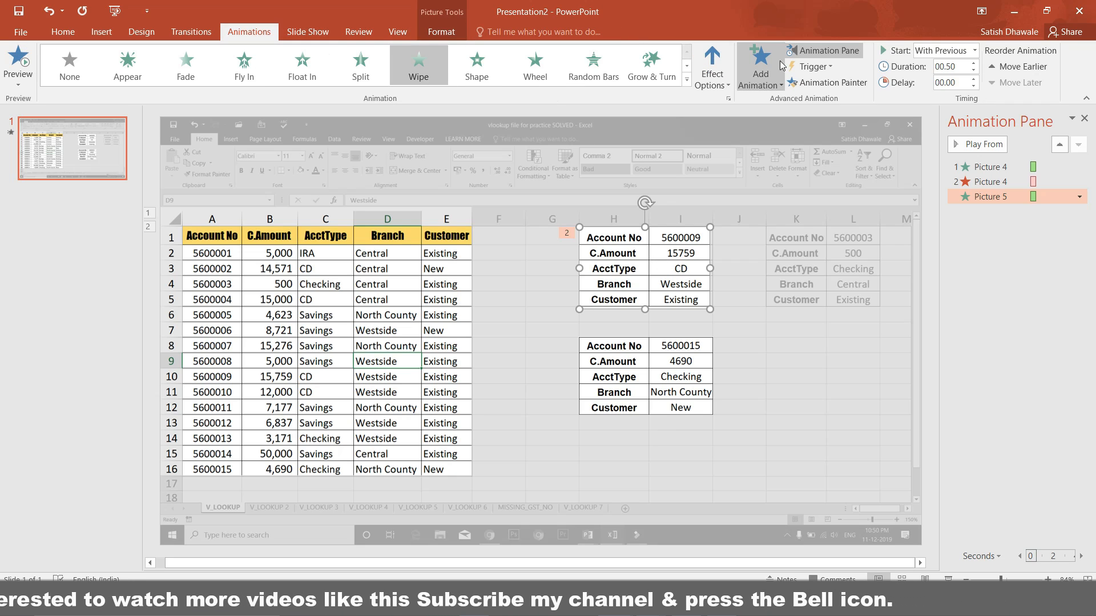
Add a Wipe exit running From Top to the upper H1:I5 table picture
left_click(761, 71)
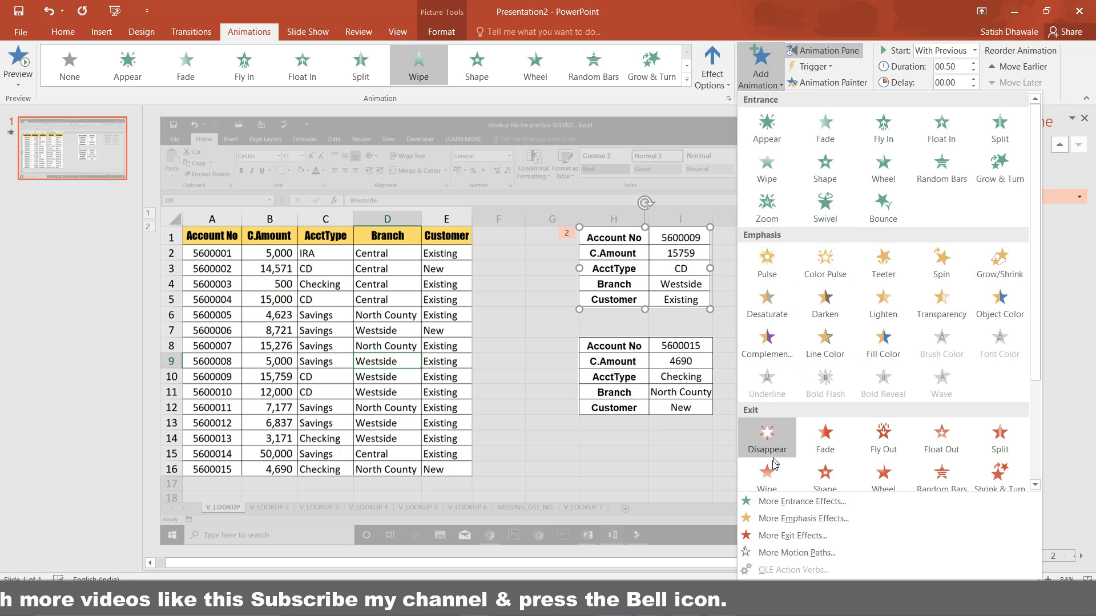
left_click(773, 475)
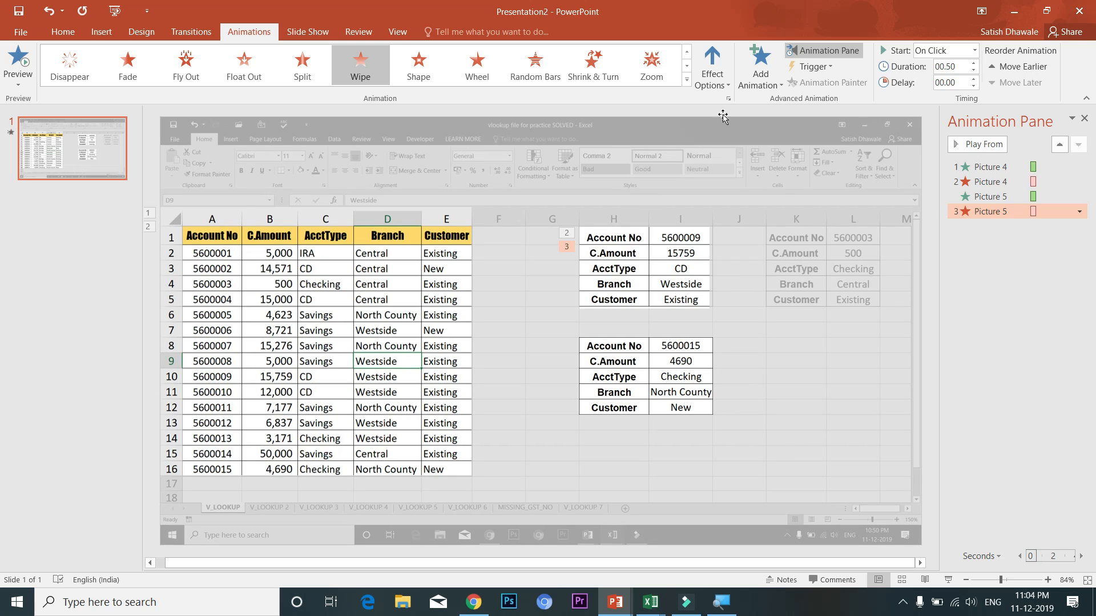
left_click(717, 86)
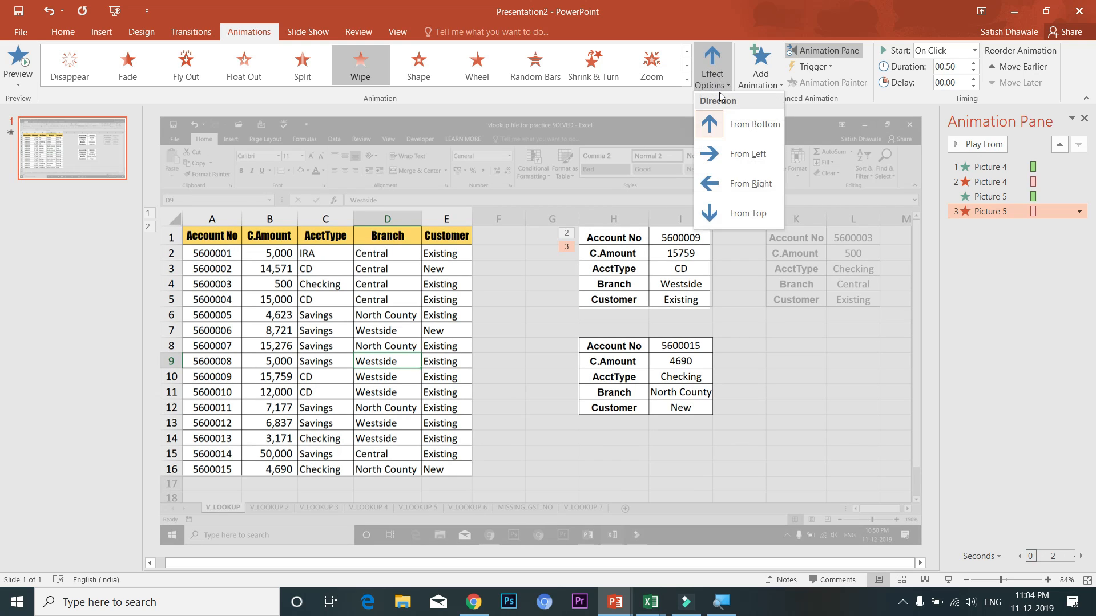
left_click(746, 214)
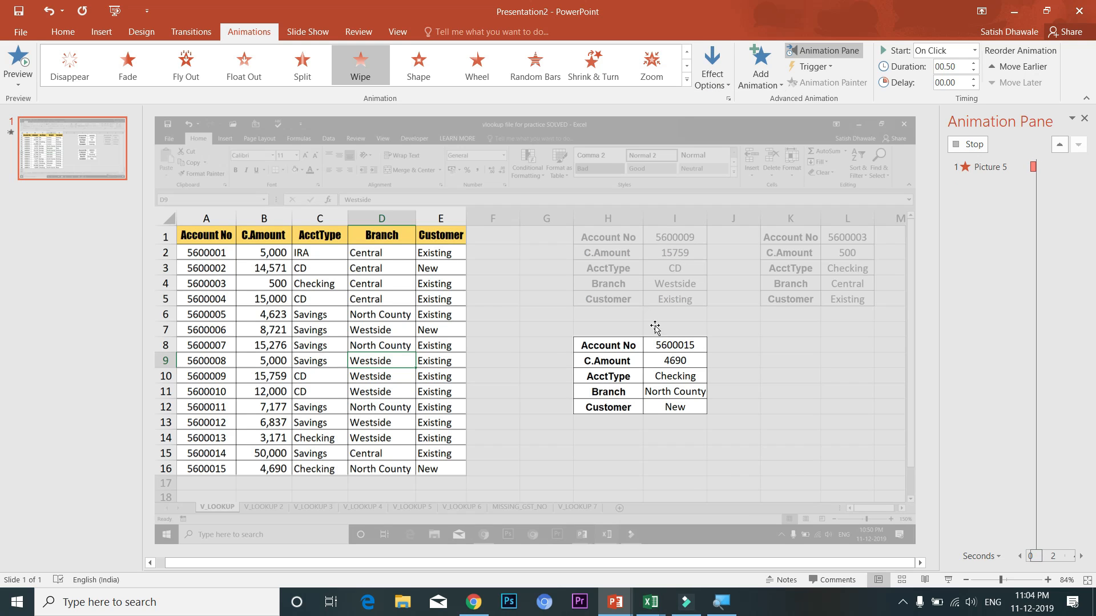
left_click(667, 374)
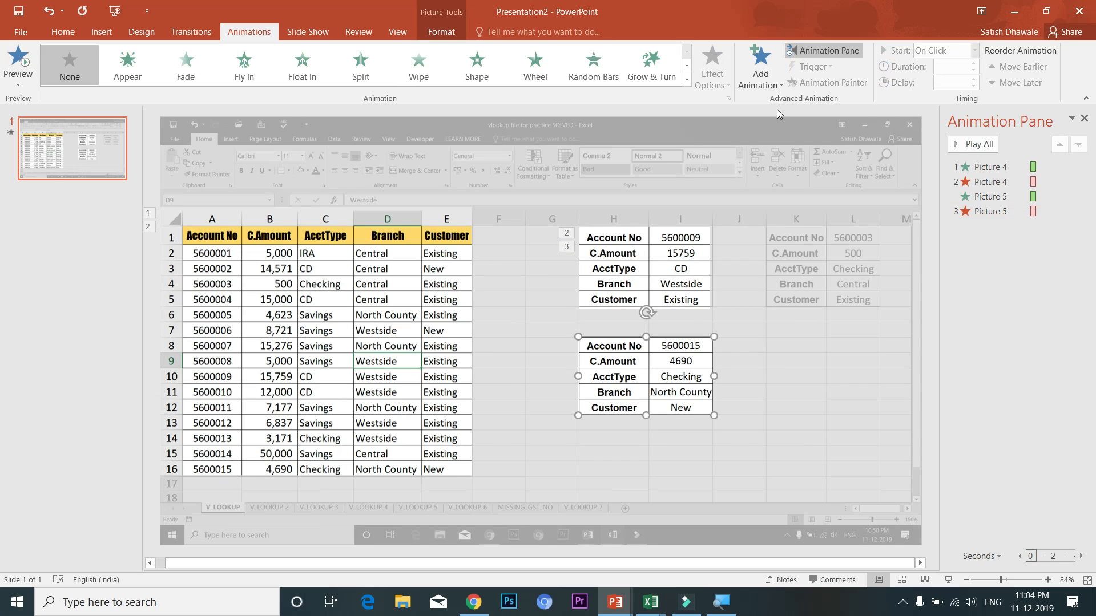
Give the lower H8:I12 table picture a Wipe entrance that starts With Previous
left_click(770, 86)
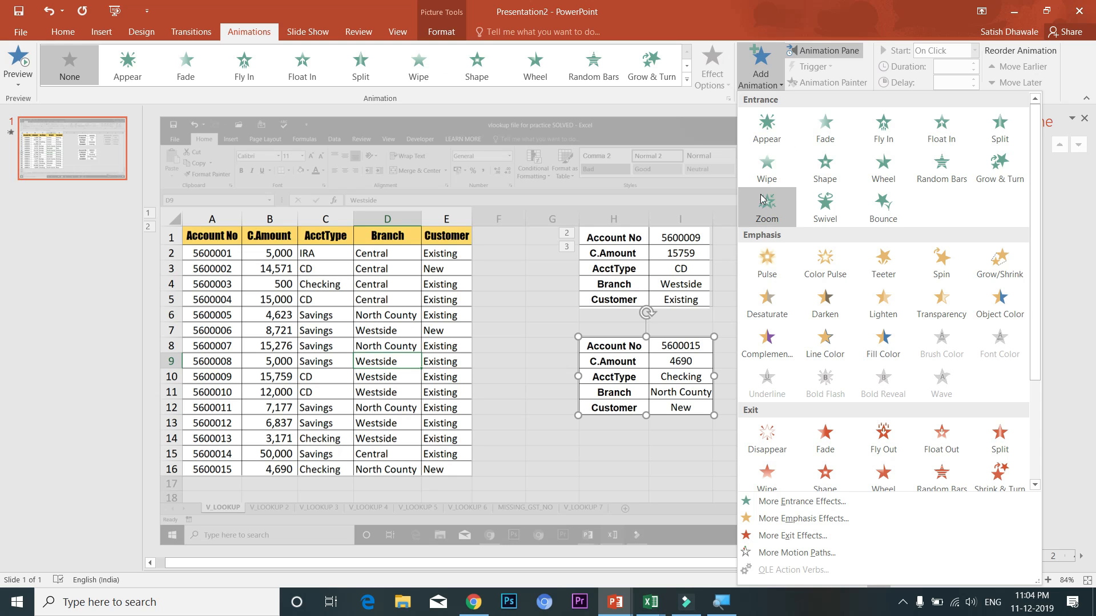
left_click(772, 177)
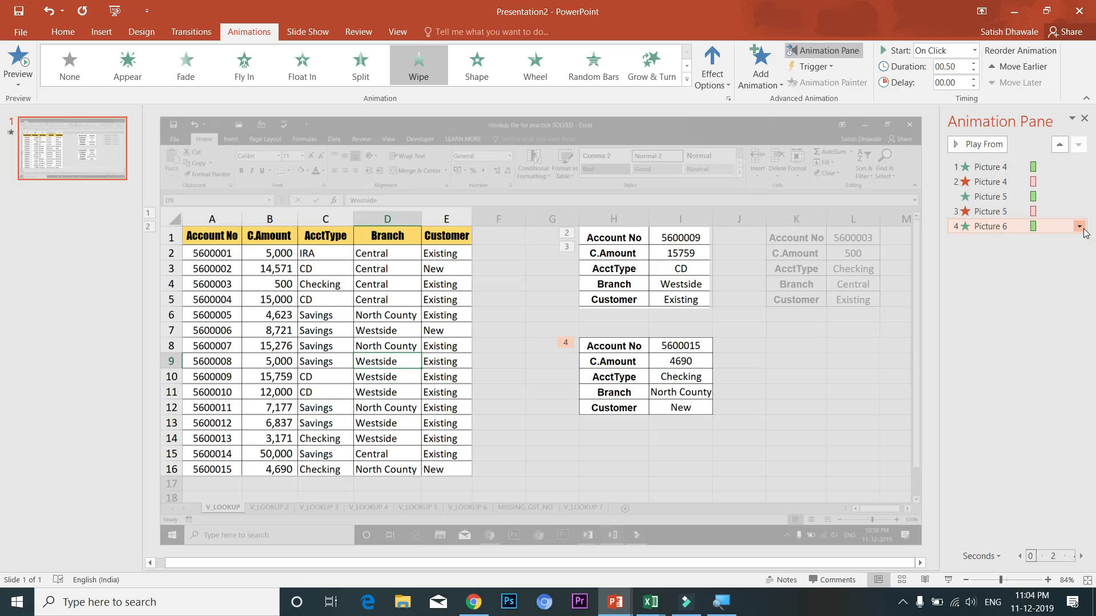
left_click(1080, 228)
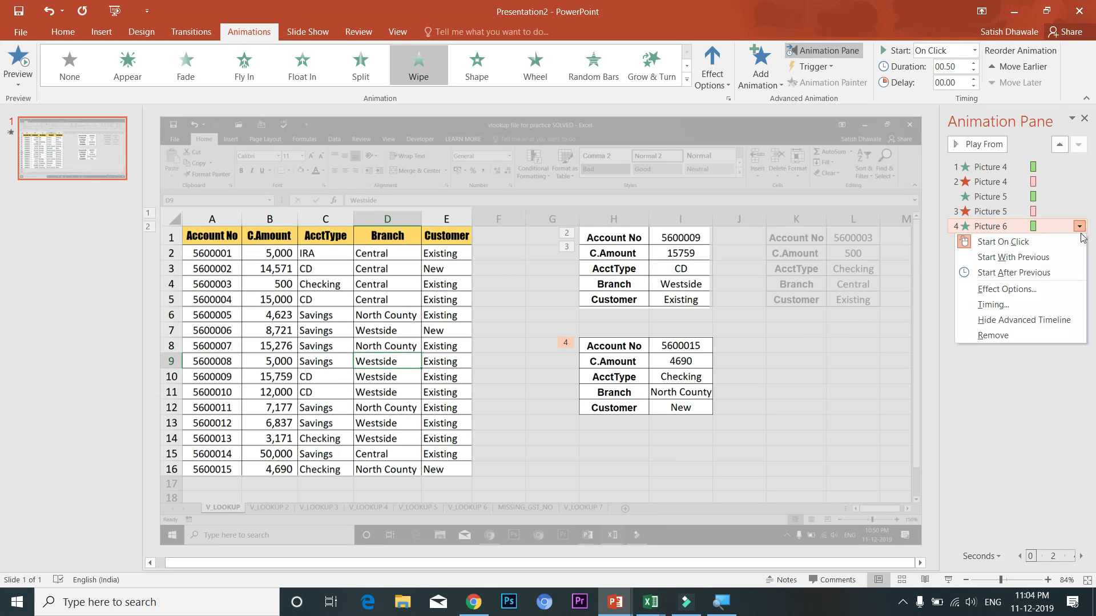
left_click(1060, 263)
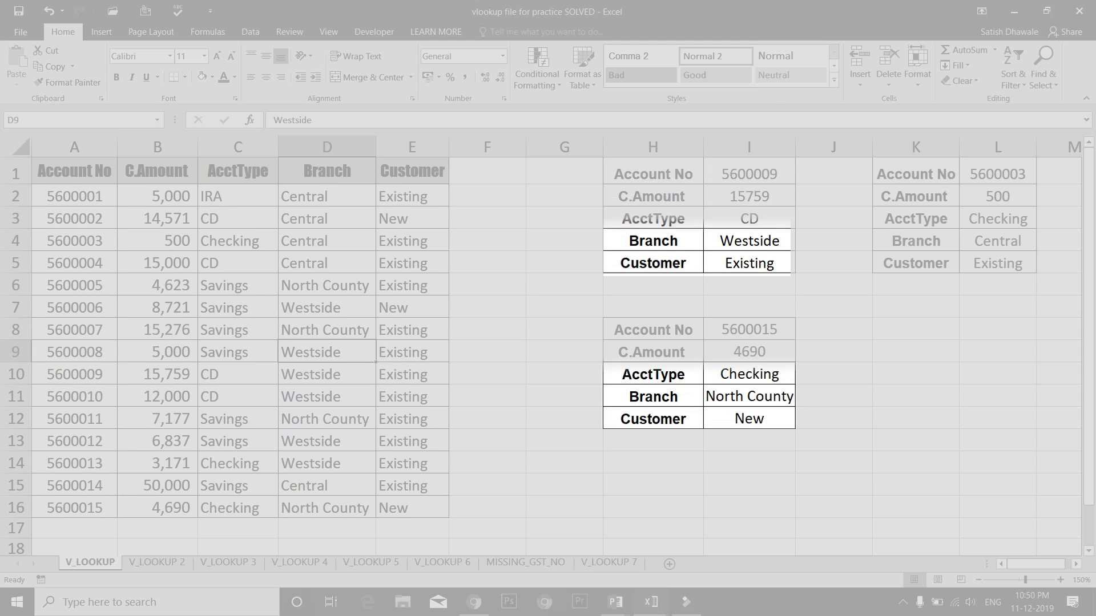
Advance past the last slide to end the slide show and select the faded screenshot
key("Right")
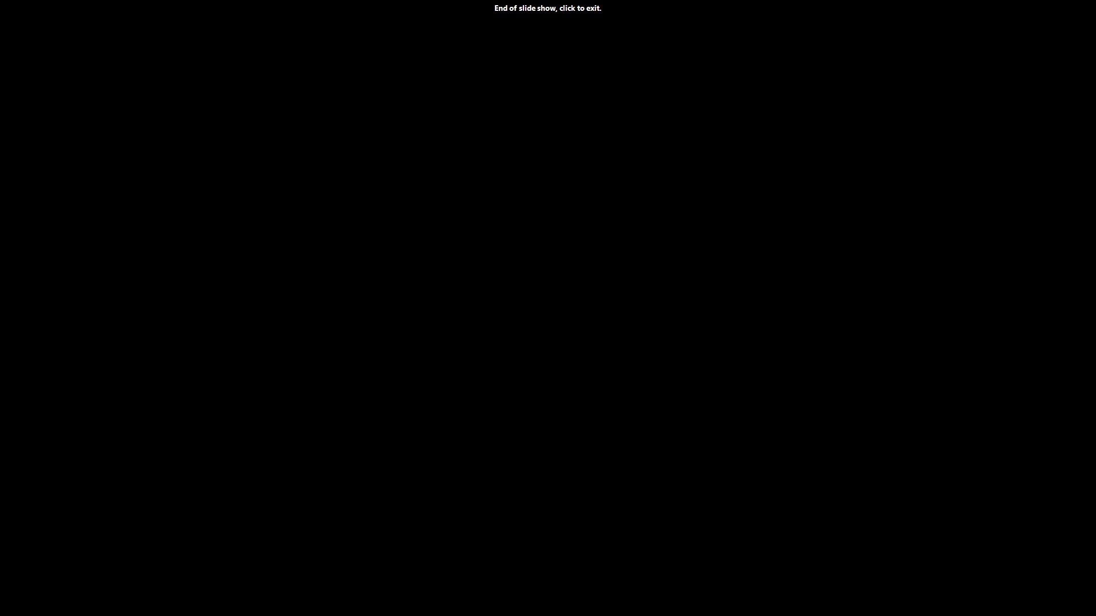
key("Right")
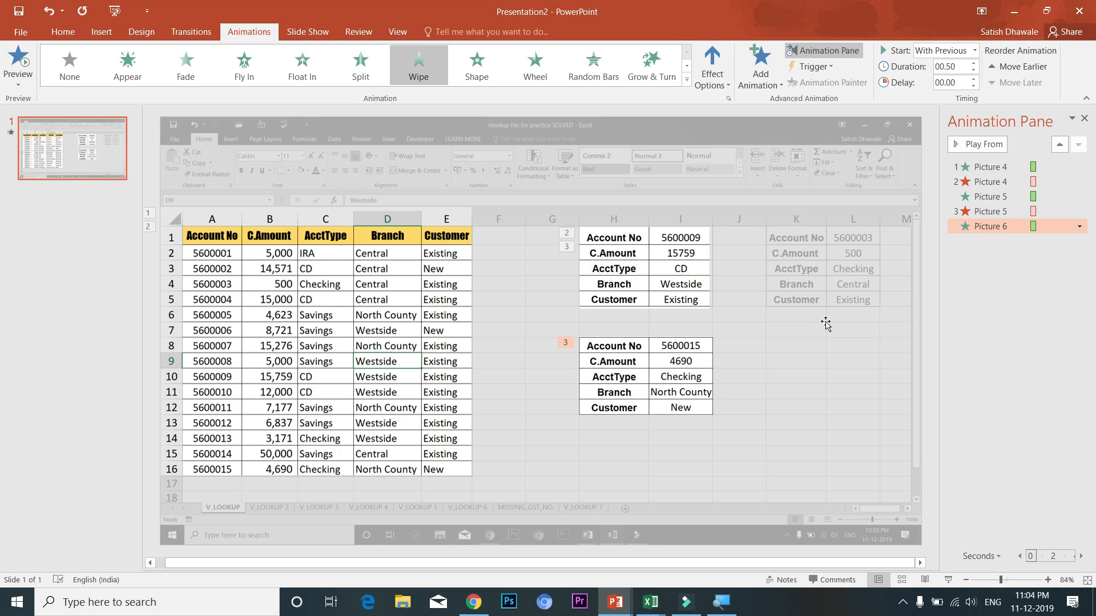
left_click(827, 294)
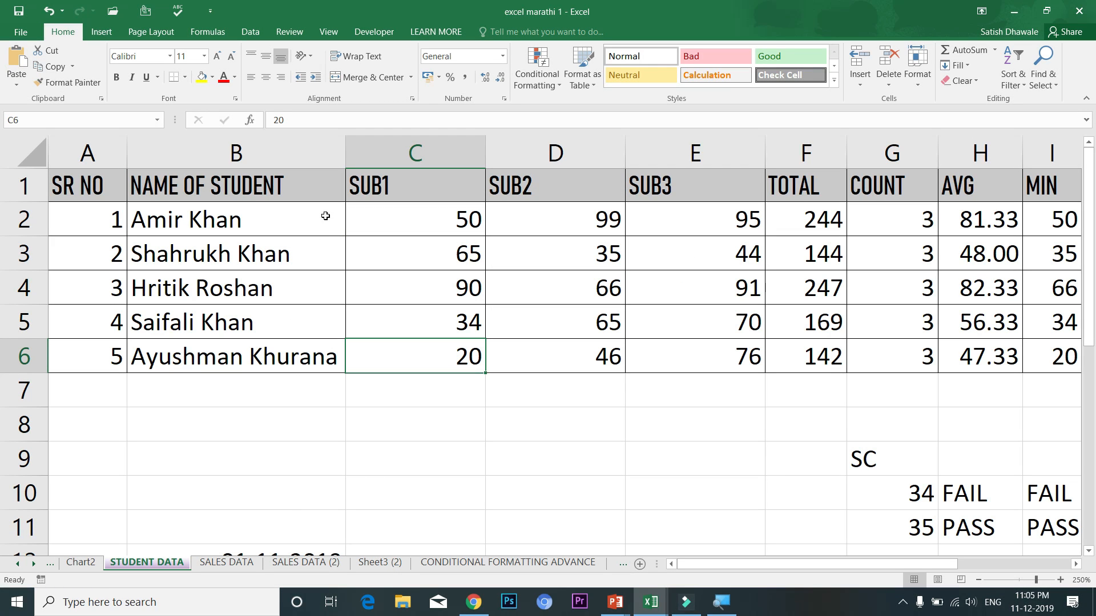
Select B1:E6 with student names and SUB1–SUB3 marks and press F11 to create Chart3
left_click_drag(298, 183, 670, 350)
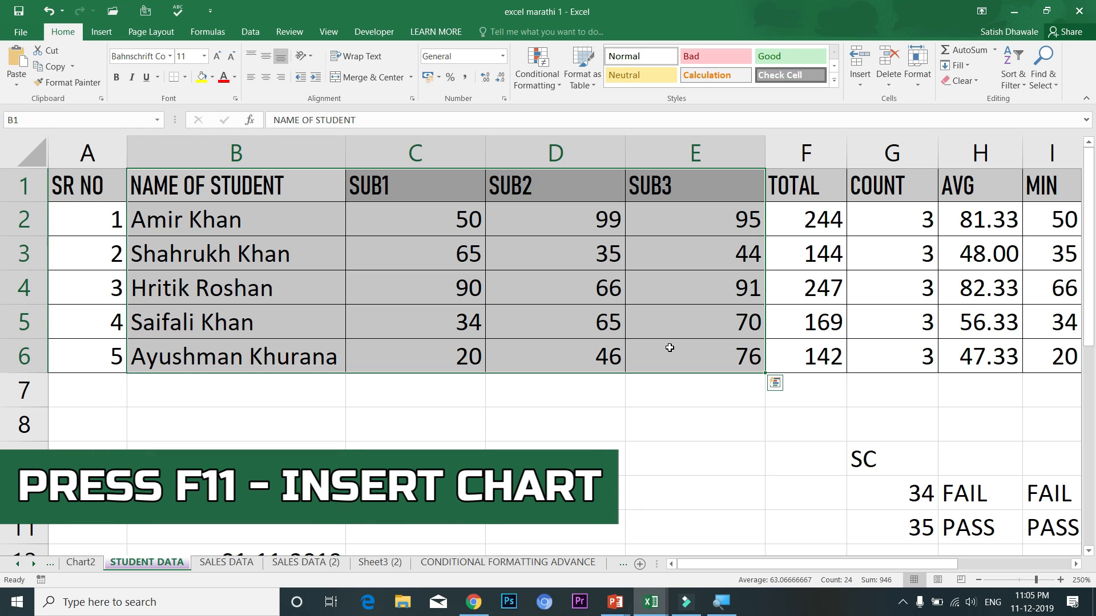
key("F11")
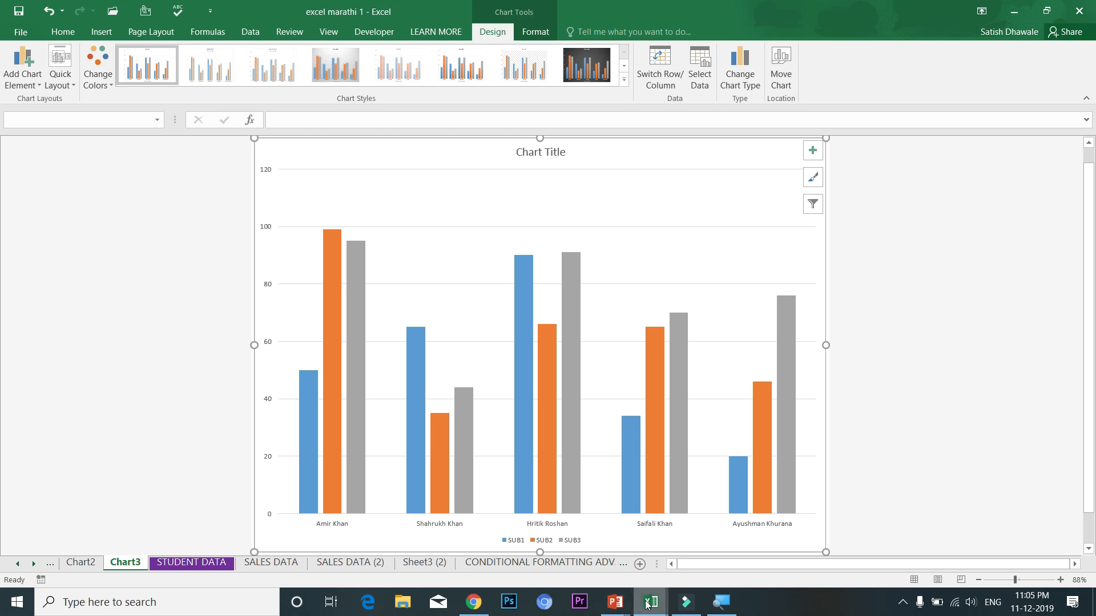
mouse_move(619, 605)
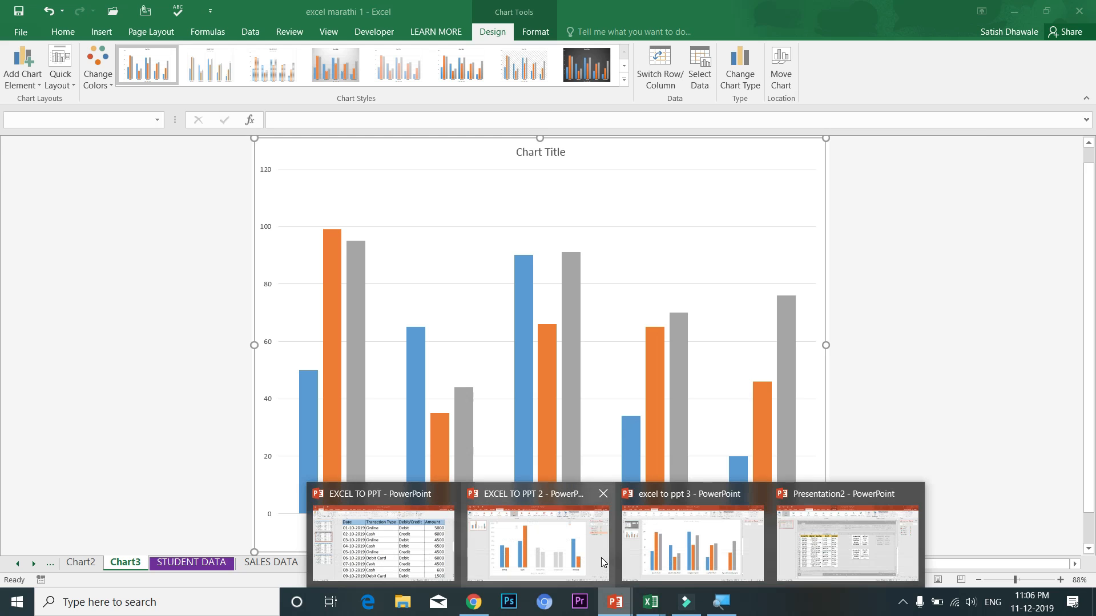
mouse_move(601, 557)
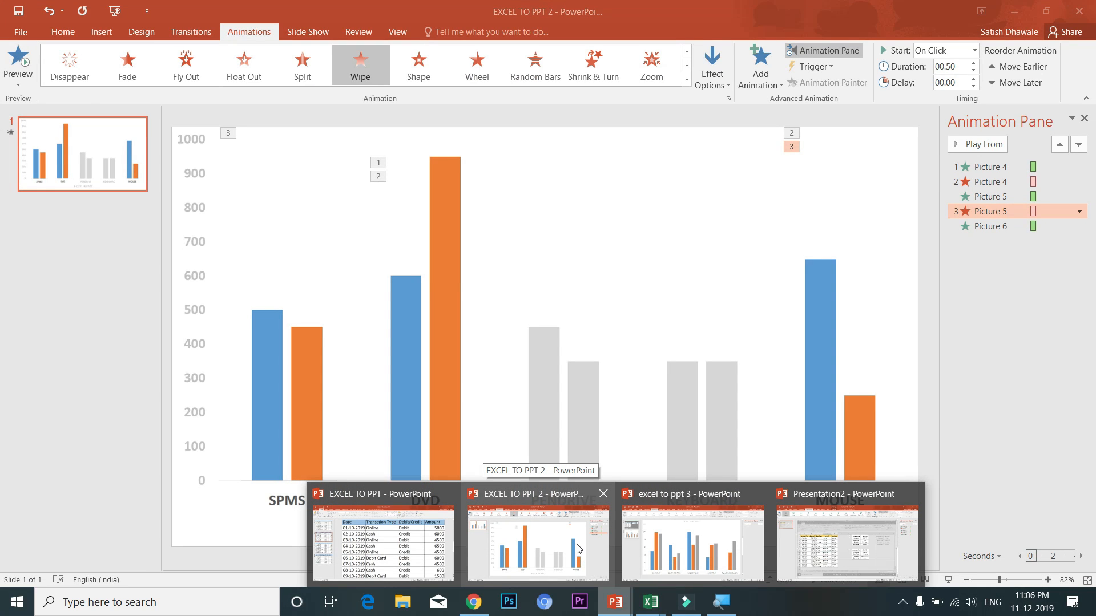
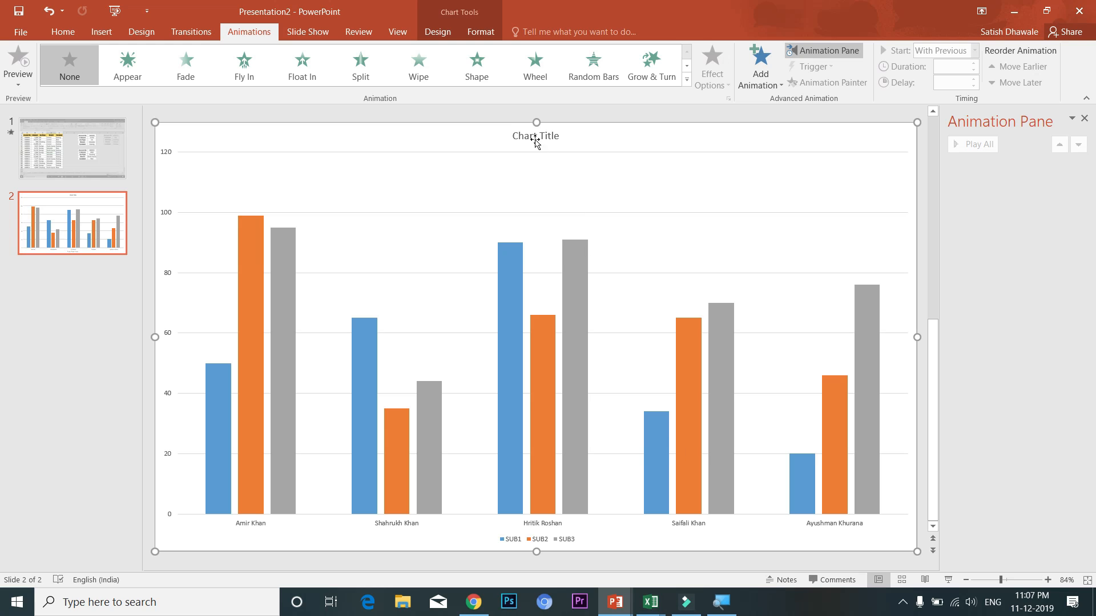
Delete the placeholder chart title and select the actor-name category axis labels
key("Delete")
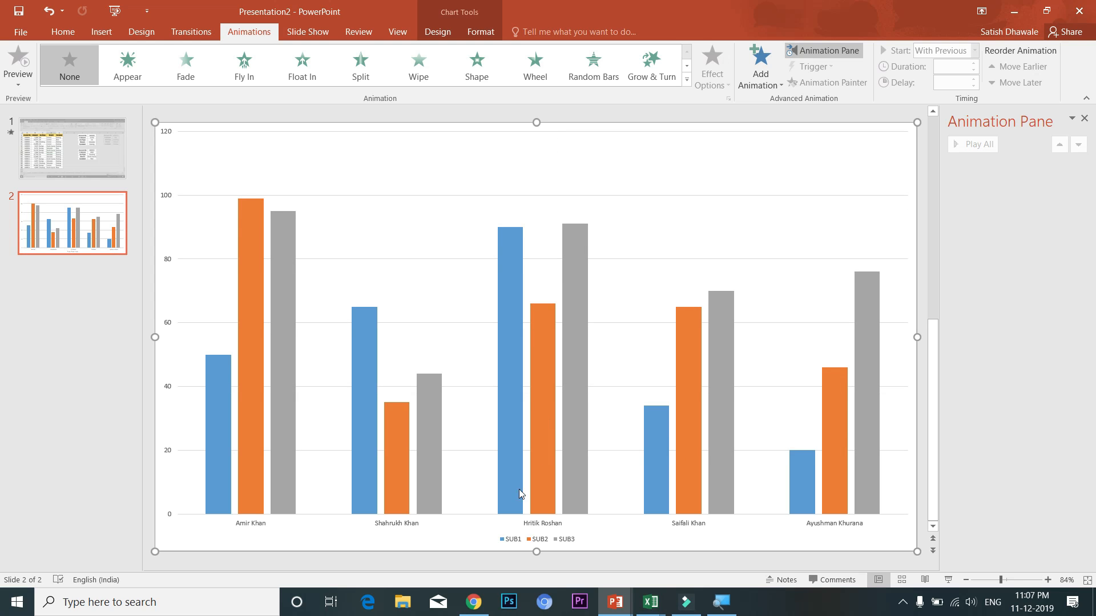
left_click(392, 521)
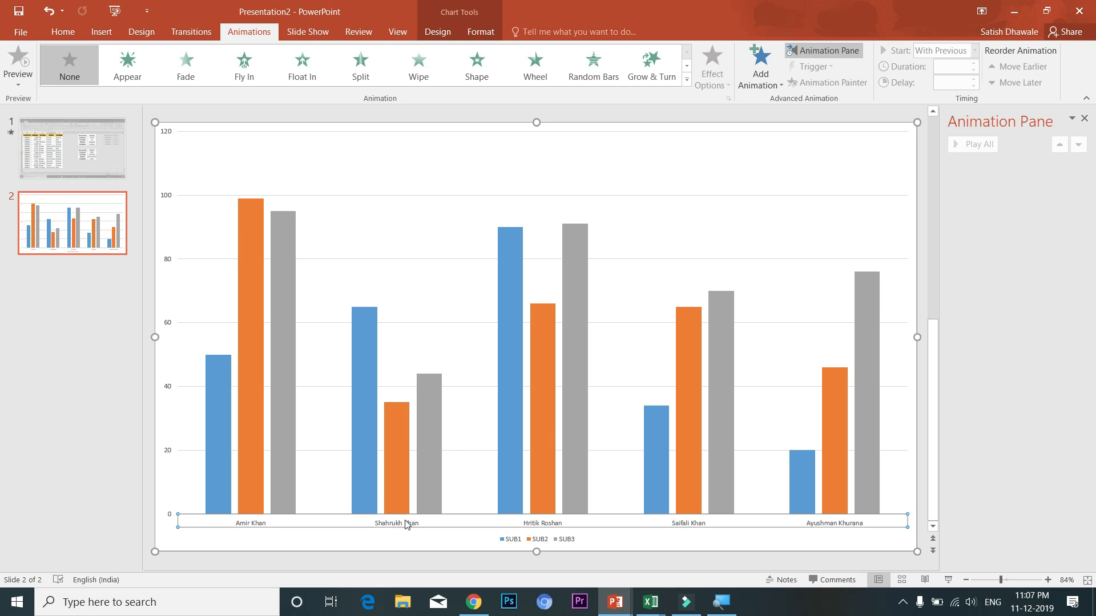
Make the actor-name axis labels bold and enlarge them to size 20
left_click(73, 32)
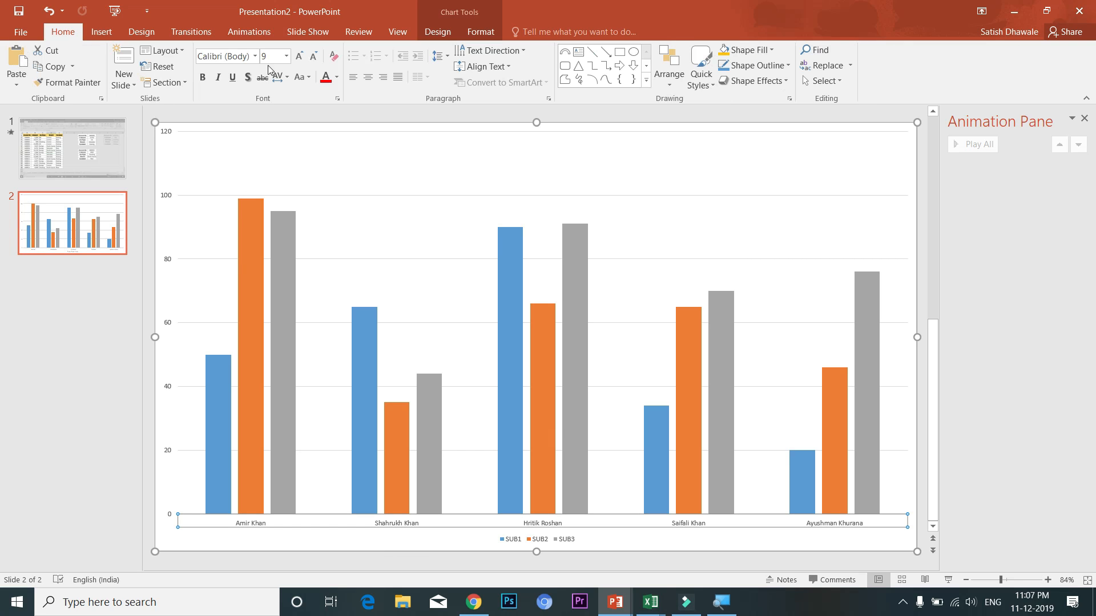
left_click(202, 77)
left_click(299, 57)
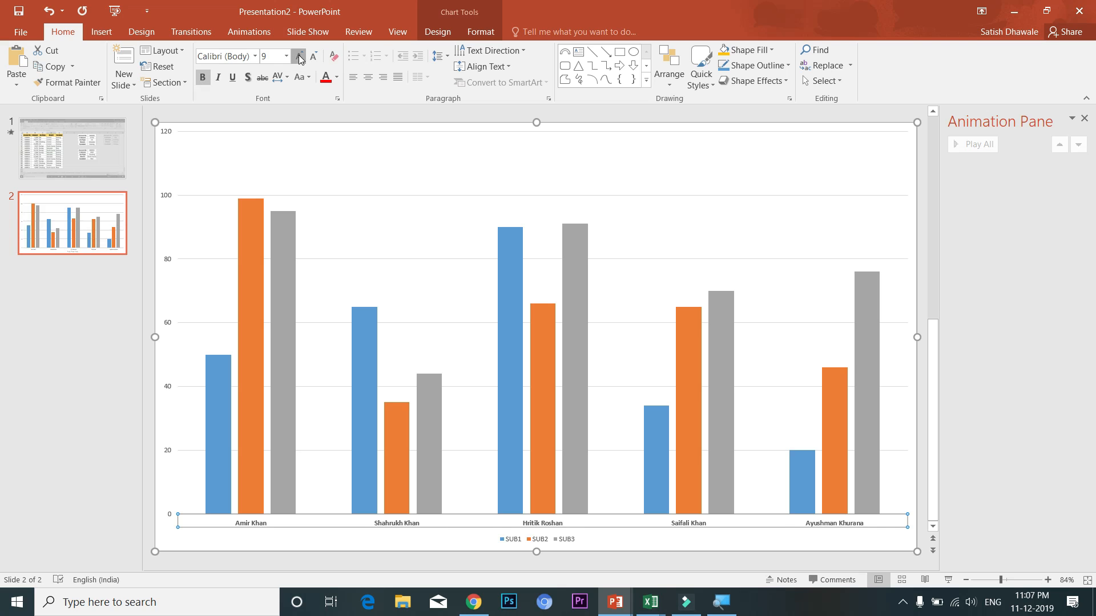
left_click(299, 57)
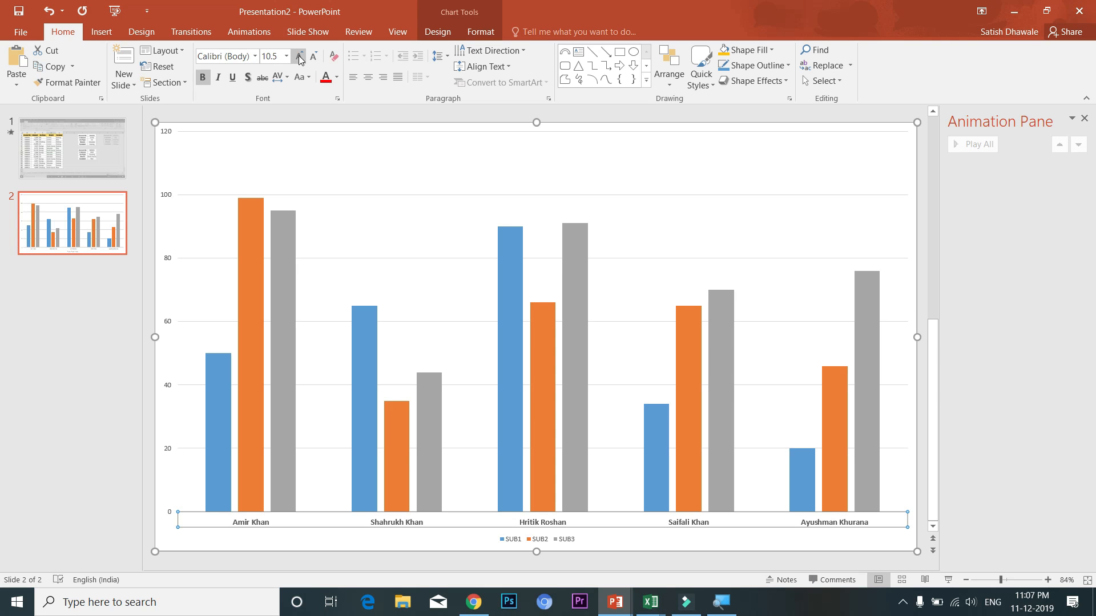
left_click(300, 57)
left_click(299, 58)
left_click(300, 57)
left_click(299, 58)
left_click(299, 57)
left_click(299, 57)
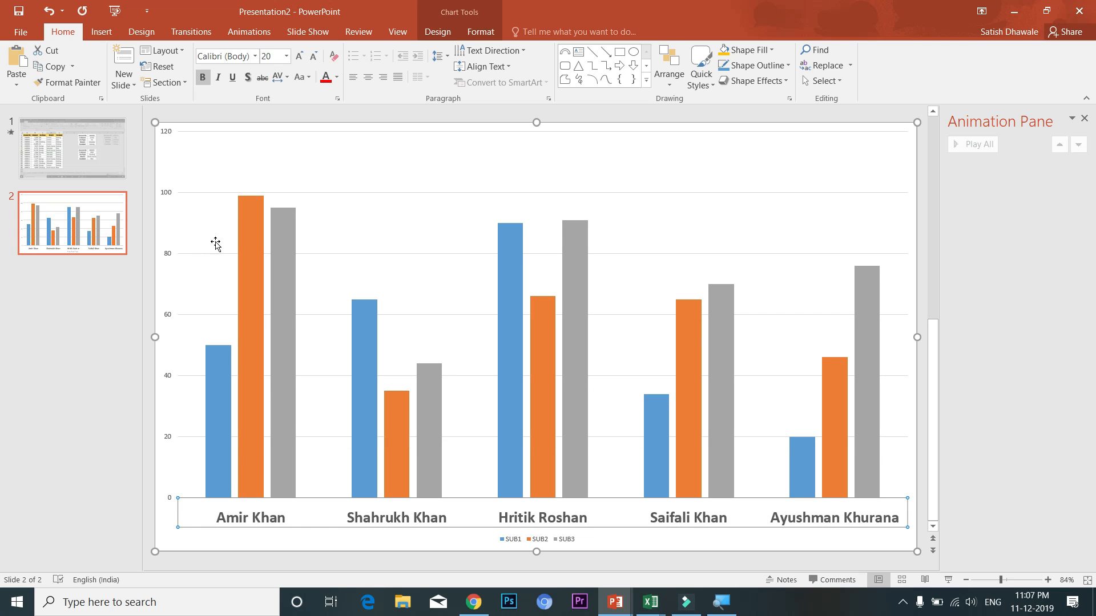
Enlarge the value-axis numbers to size 18
left_click(167, 318)
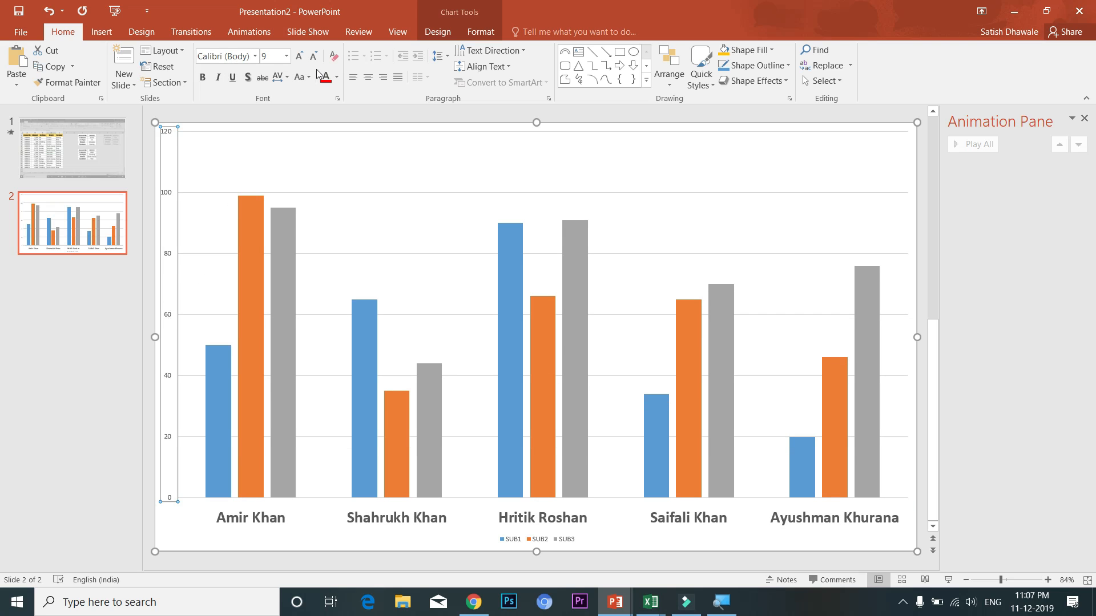
left_click(300, 57)
left_click(300, 57)
left_click(300, 57)
left_click(299, 57)
left_click(299, 58)
left_click(299, 57)
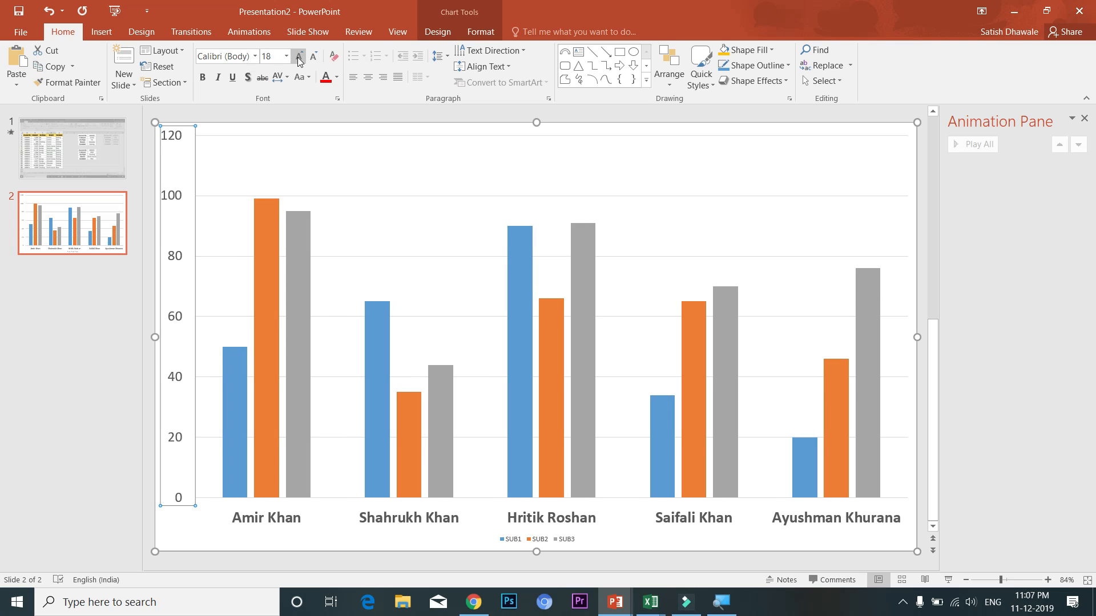
Enlarge the SUB1–SUB3 legend text to size 18
left_click(523, 539)
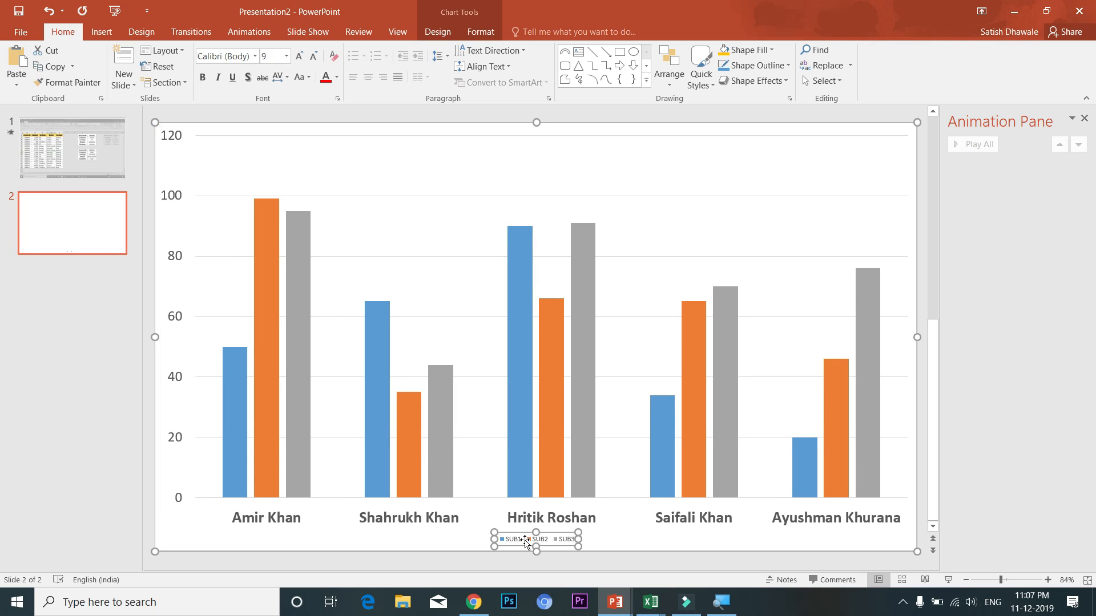
left_click(300, 57)
left_click(300, 57)
left_click(299, 57)
left_click(299, 57)
left_click(300, 57)
left_click(299, 57)
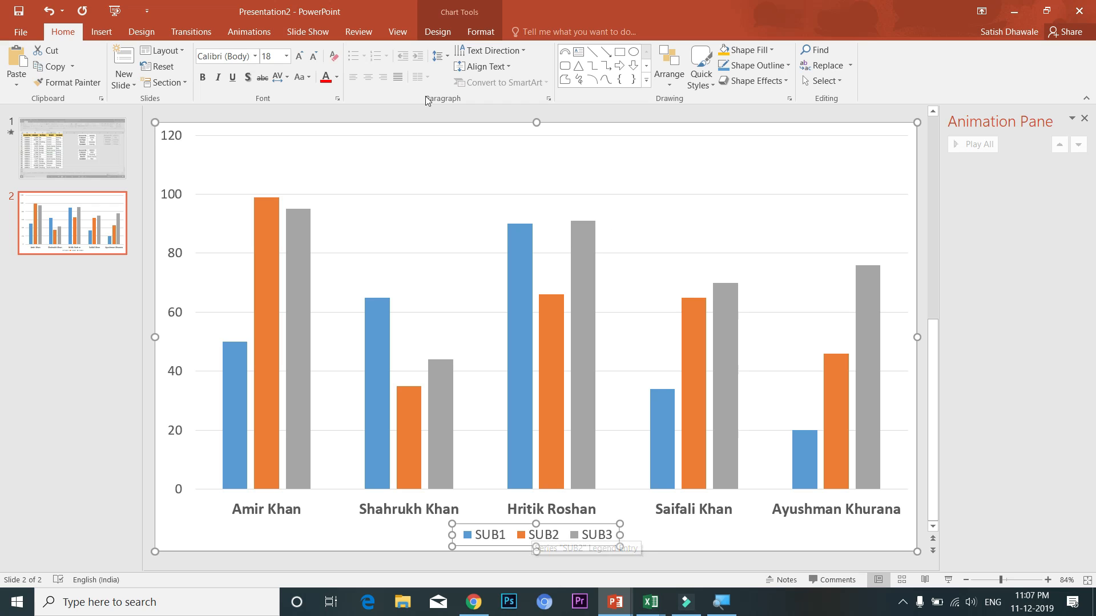
left_click(432, 33)
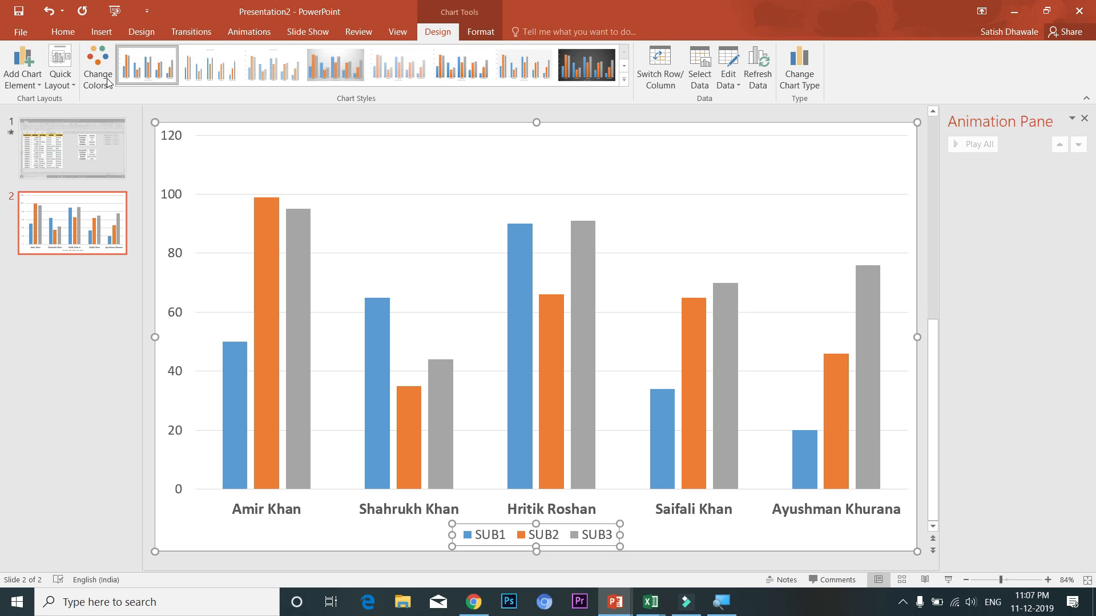
Move the chart legend to the top of the chart
left_click(22, 78)
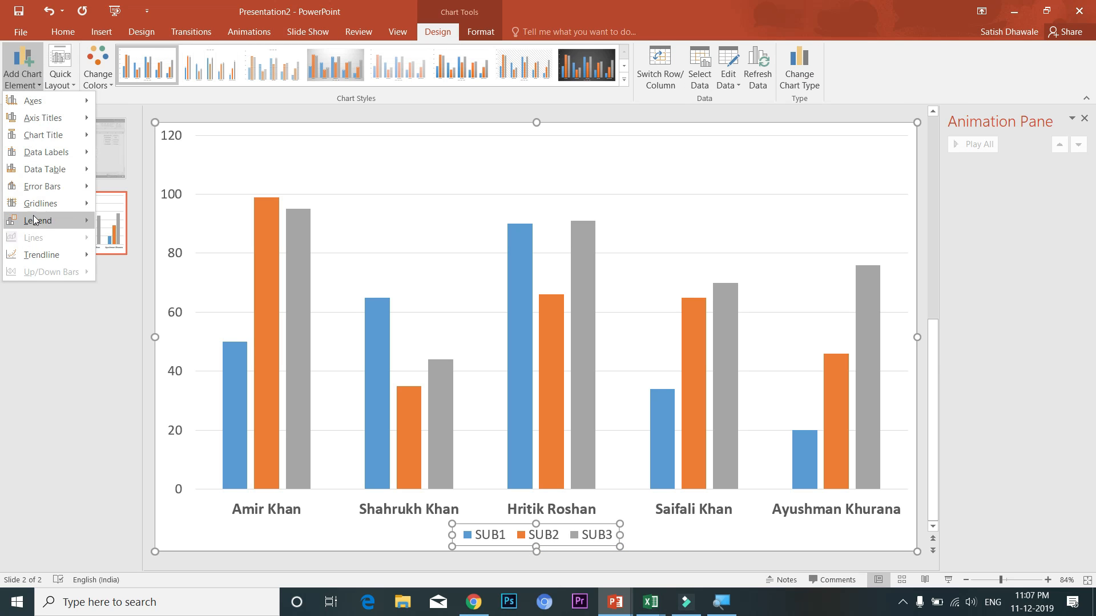
mouse_move(36, 220)
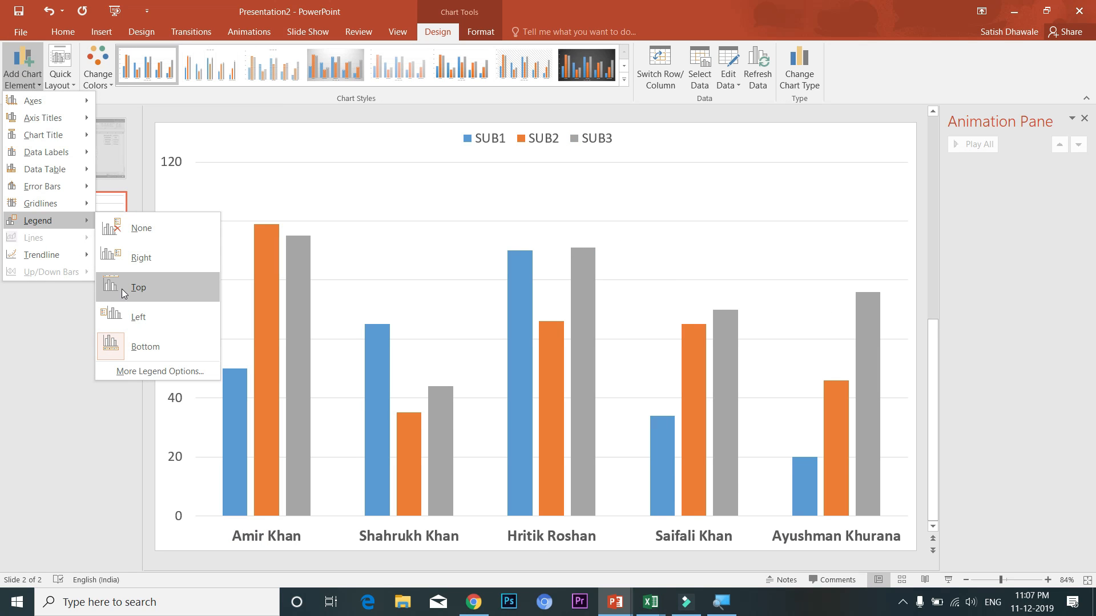
left_click(122, 289)
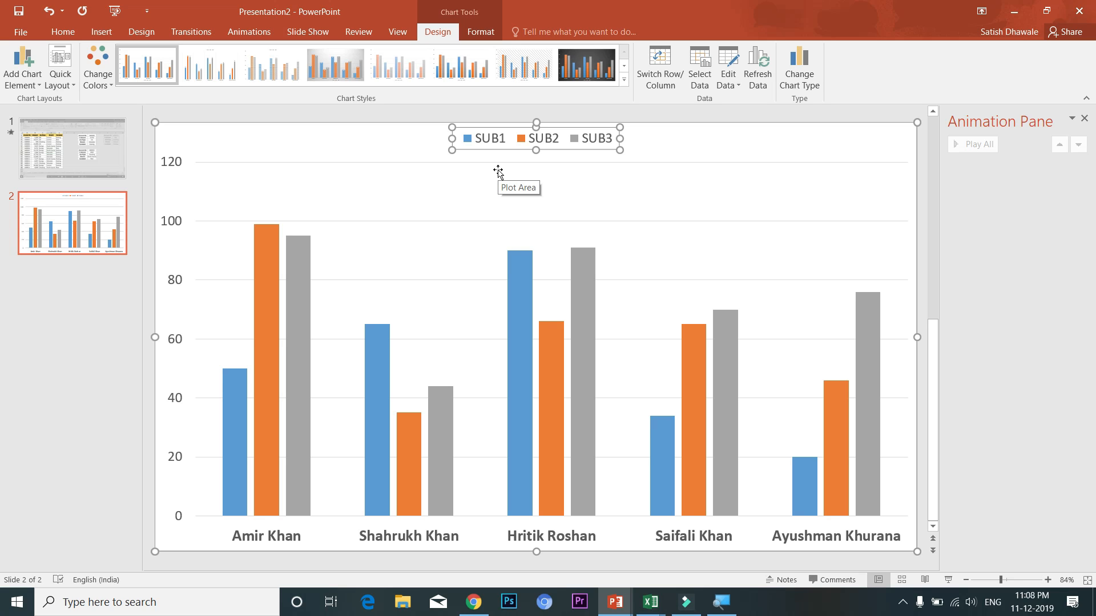
Turn off the primary major horizontal gridlines and deselect the chart
left_click(22, 79)
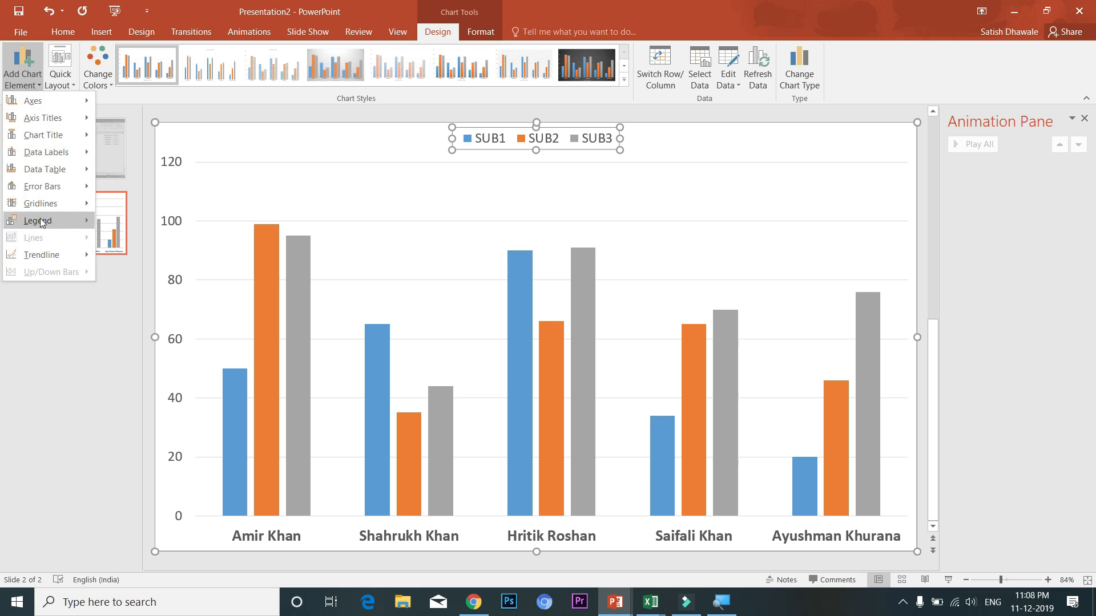
mouse_move(40, 219)
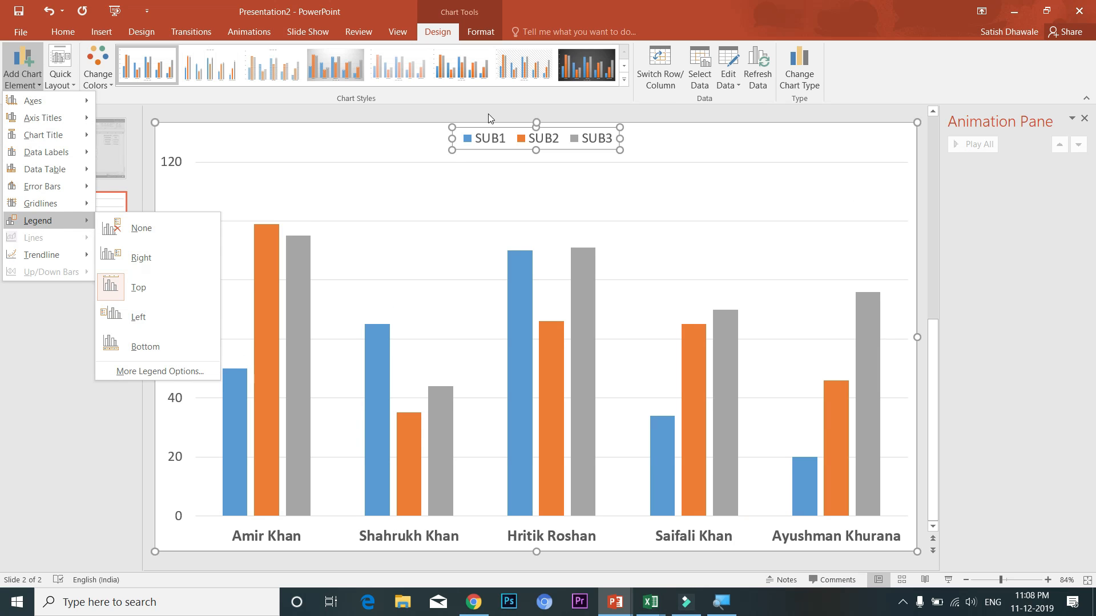
left_click(409, 173)
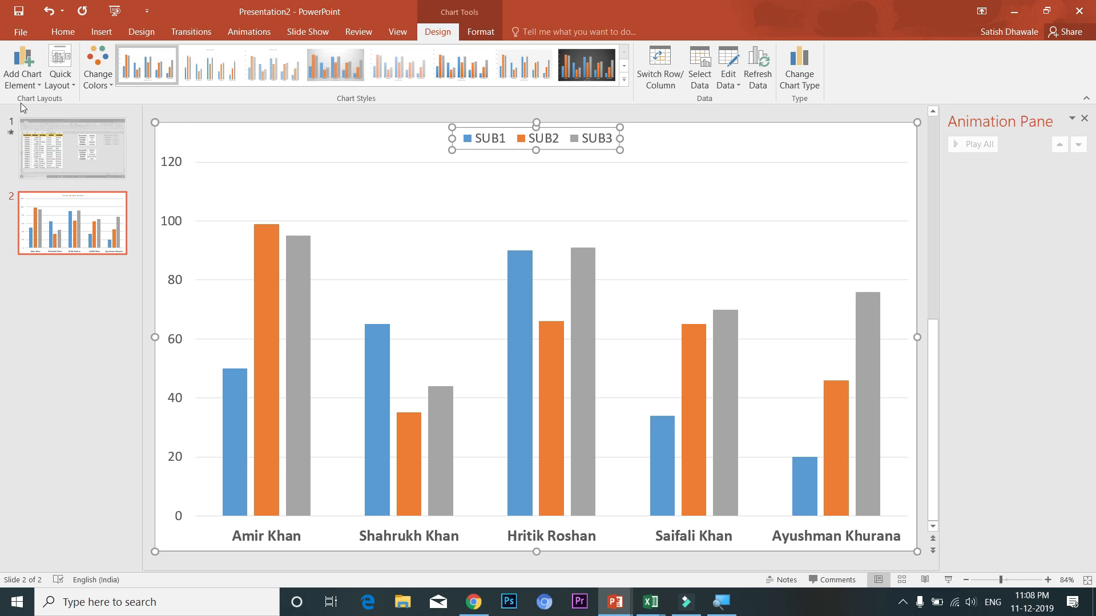
left_click(19, 86)
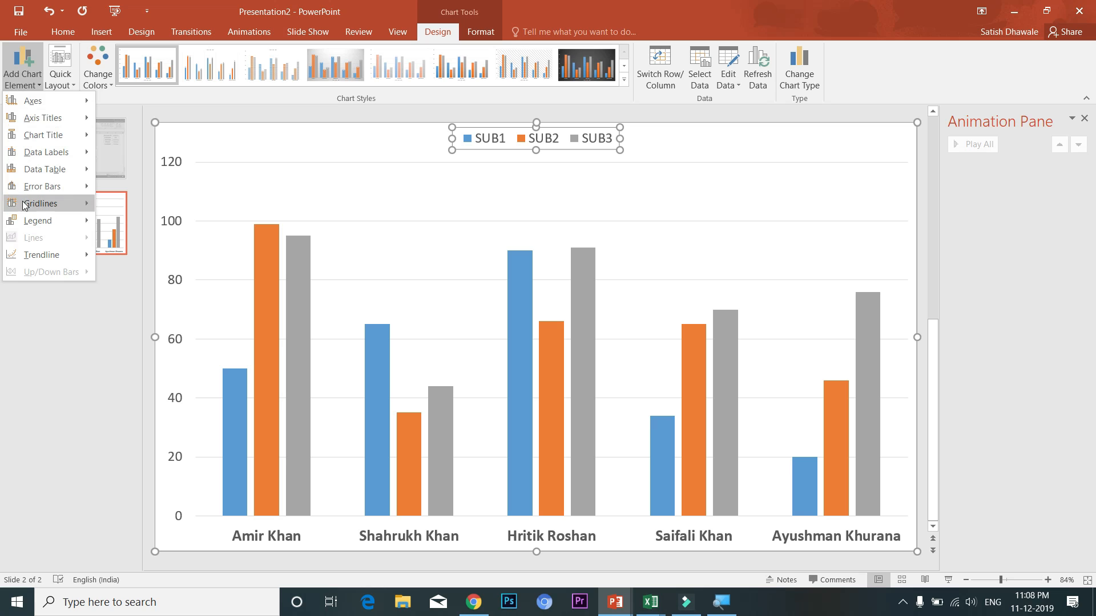
mouse_move(25, 205)
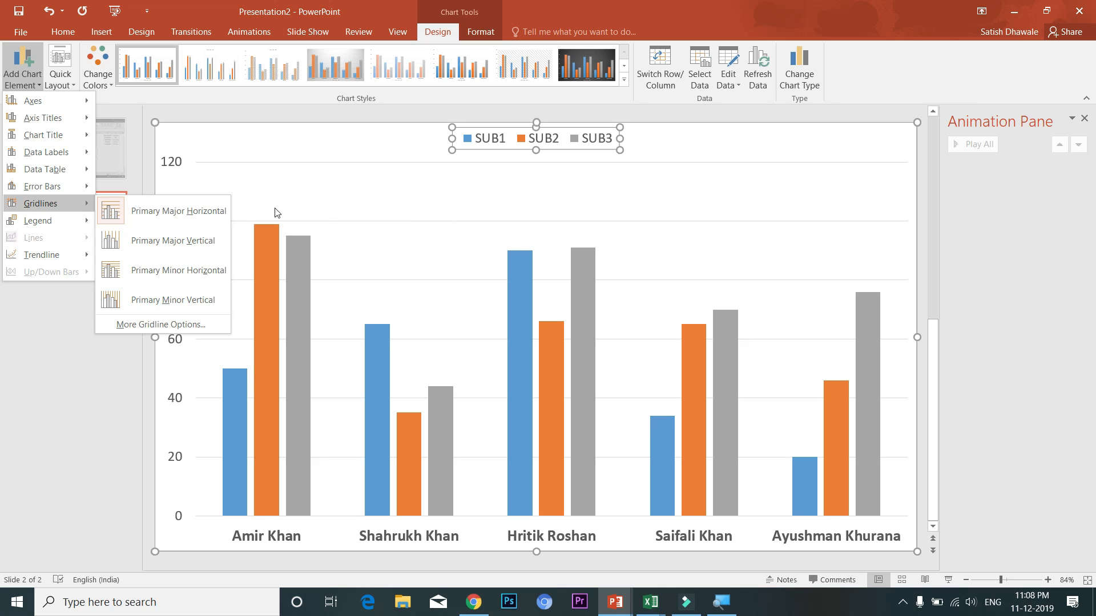
left_click(183, 213)
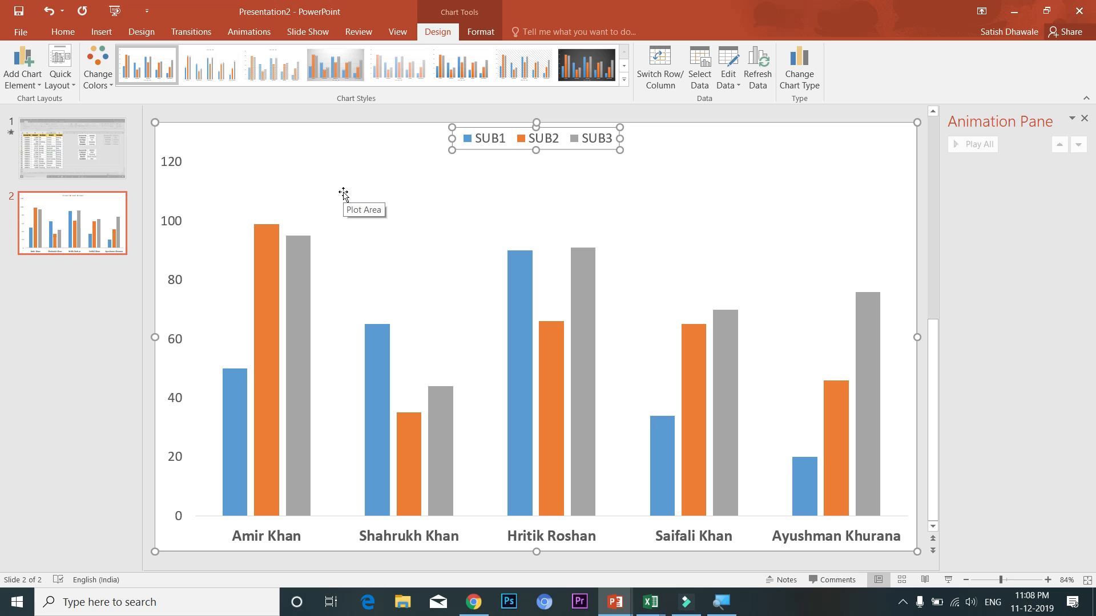
left_click(100, 362)
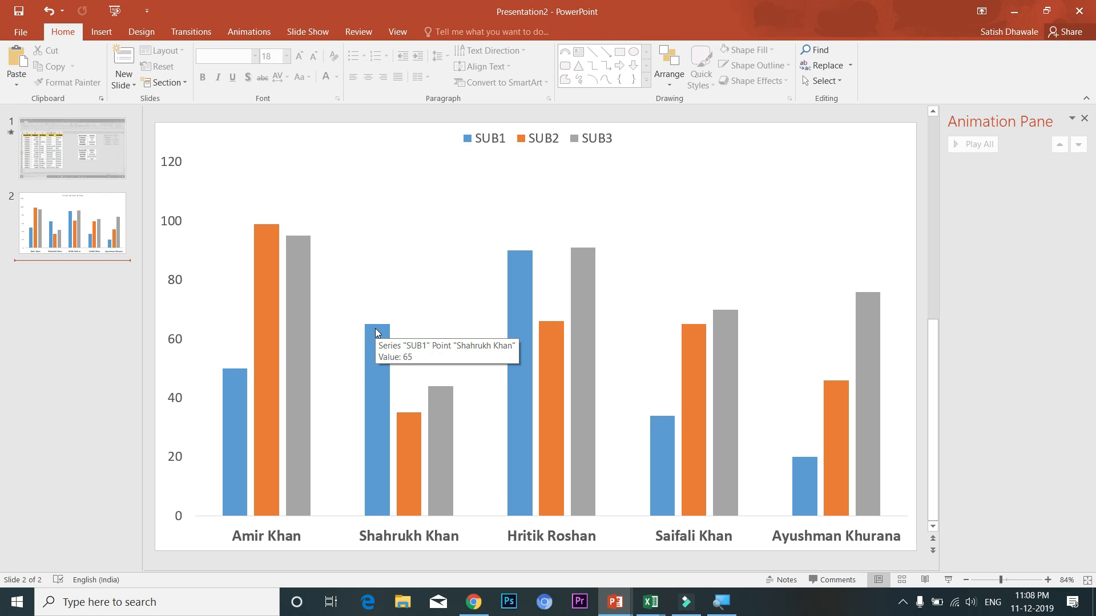
Preview the chart slide in a slide show, then insert a new blank slide 3
left_click(295, 30)
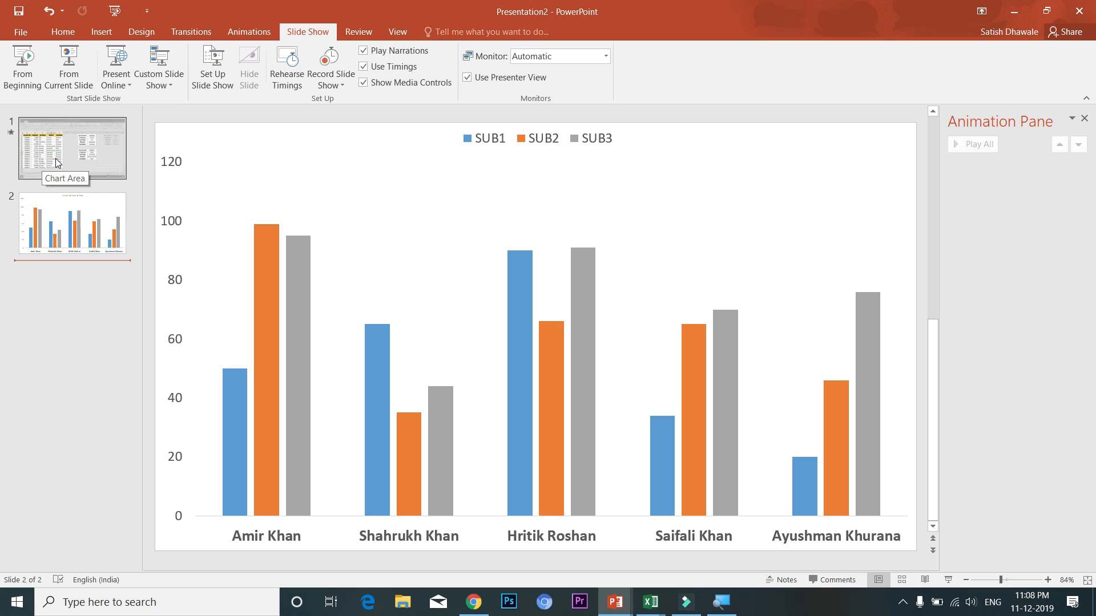
left_click(75, 64)
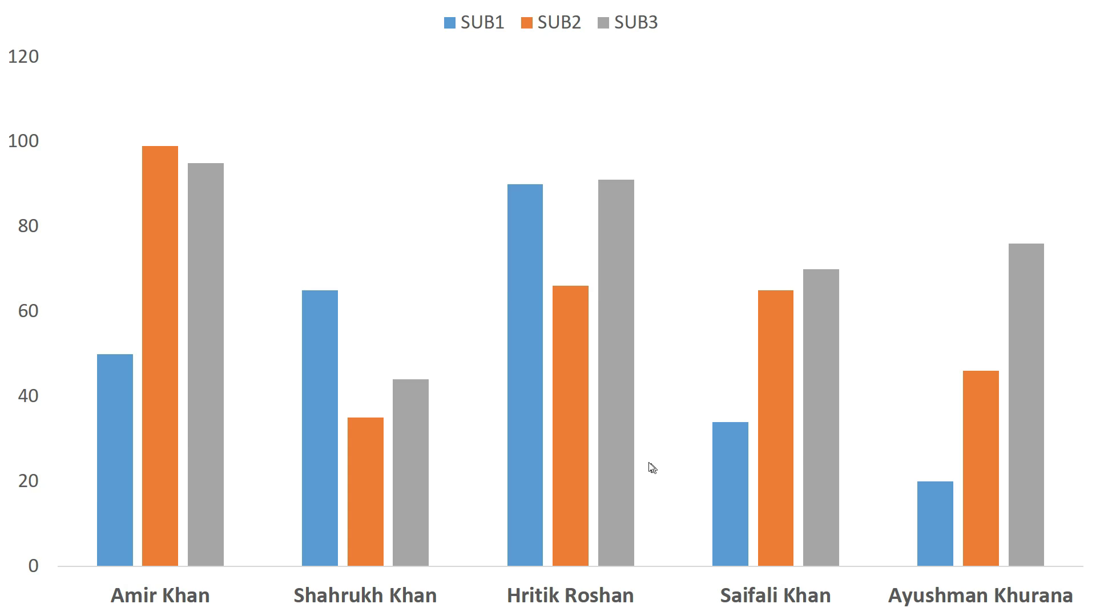
key("Escape")
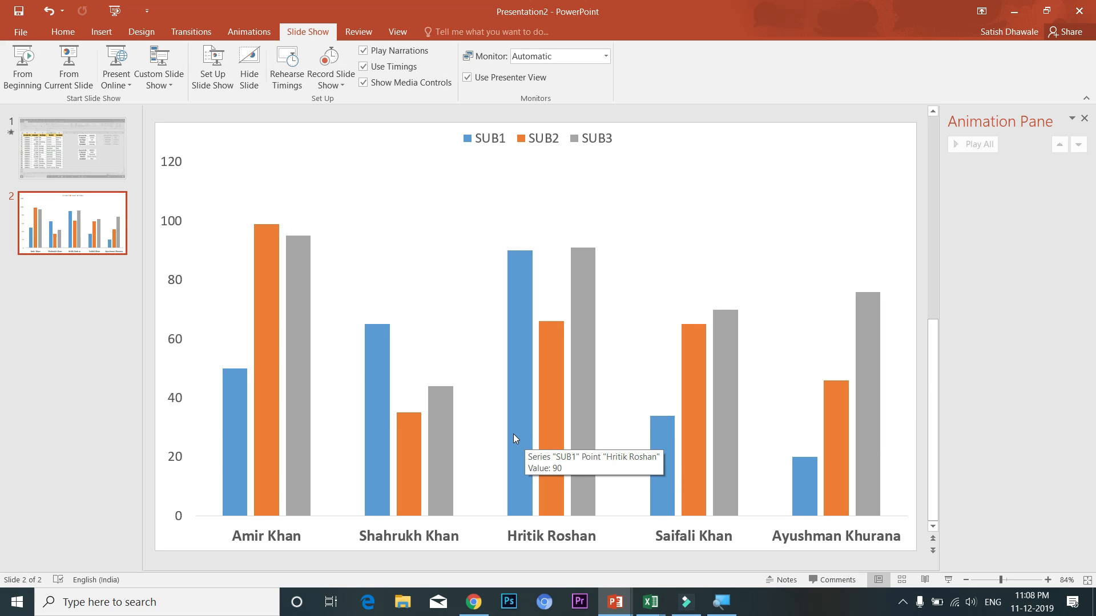
key("ctrl+m")
Paste the chart as a picture on slide 3 and enlarge it to fill the slide
key("ctrl+v")
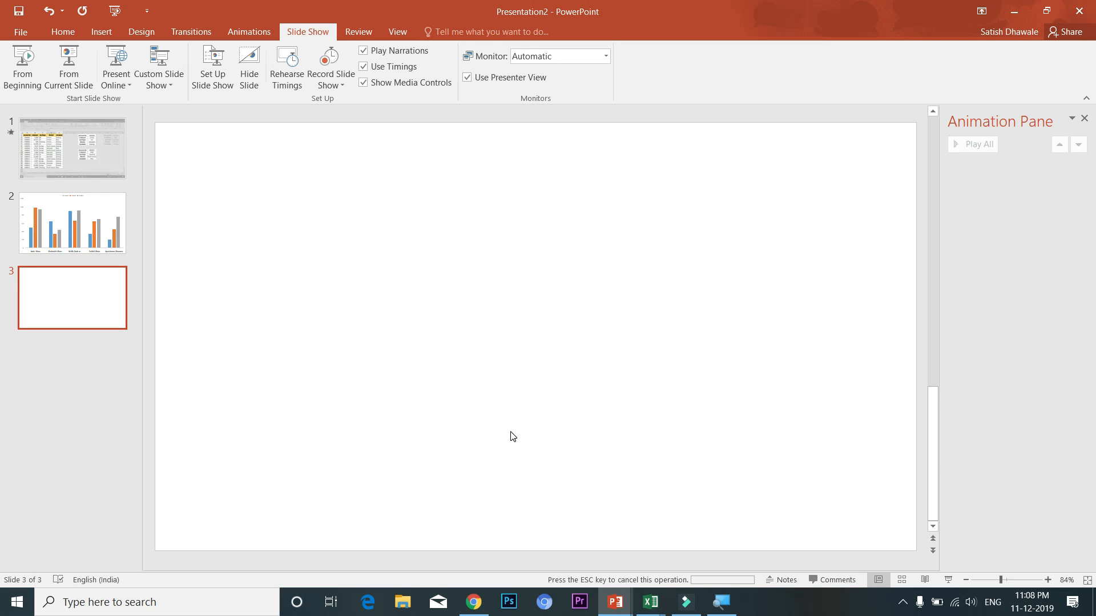
left_click_drag(348, 277, 396, 298)
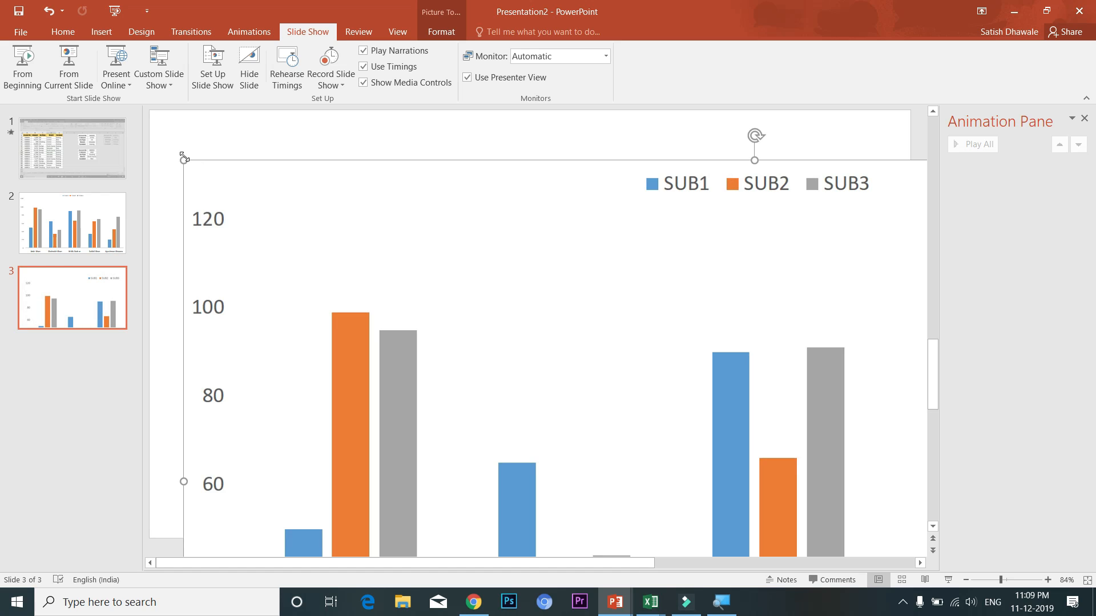
left_click_drag(183, 164, 270, 197)
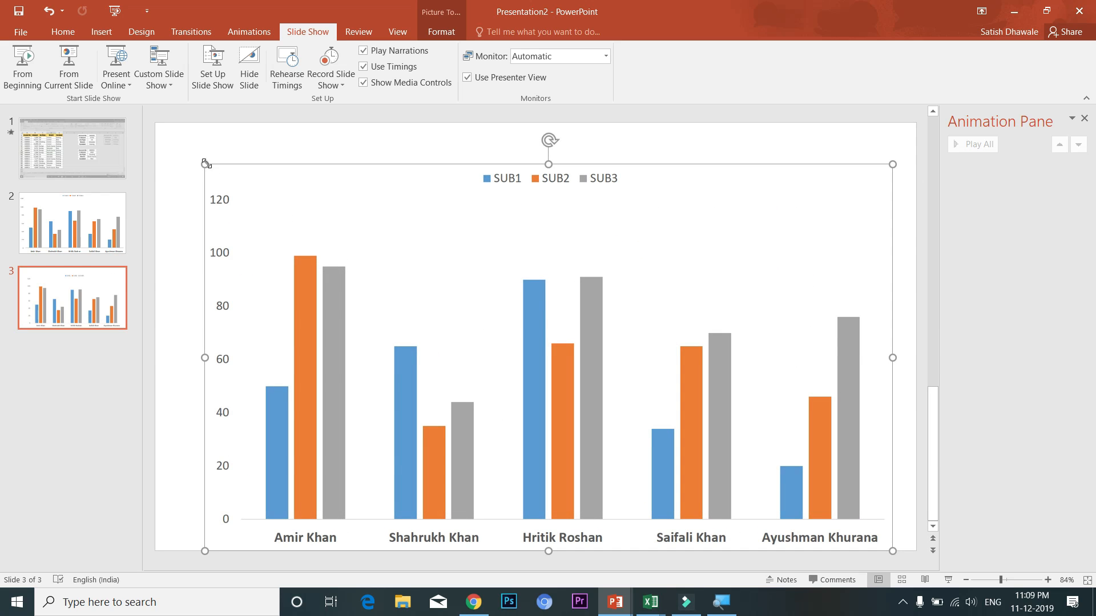
left_click_drag(328, 246, 288, 221)
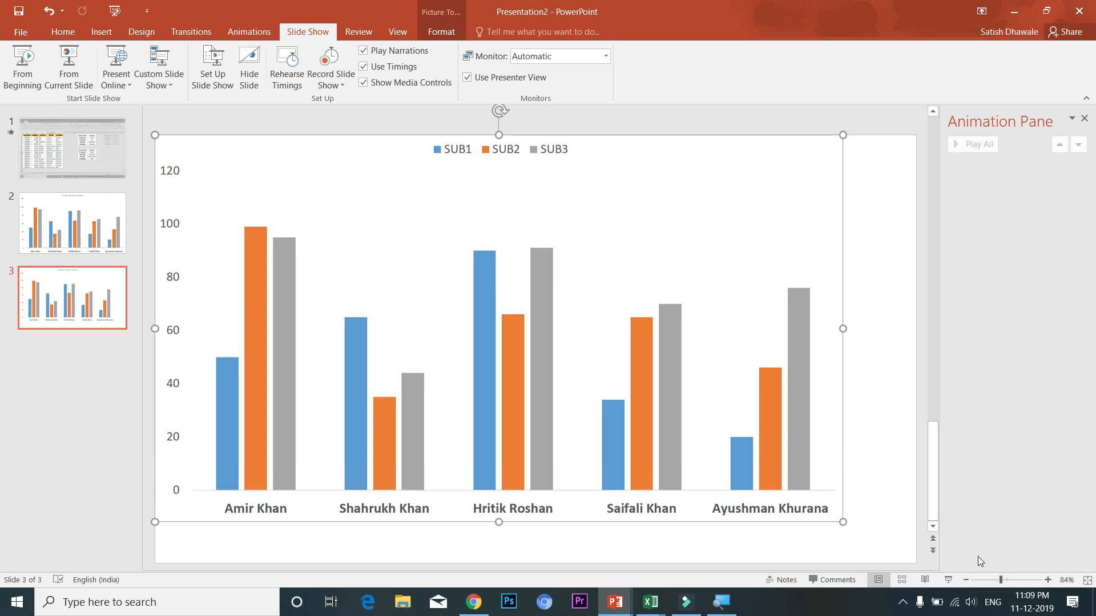
left_click_drag(843, 520, 916, 543)
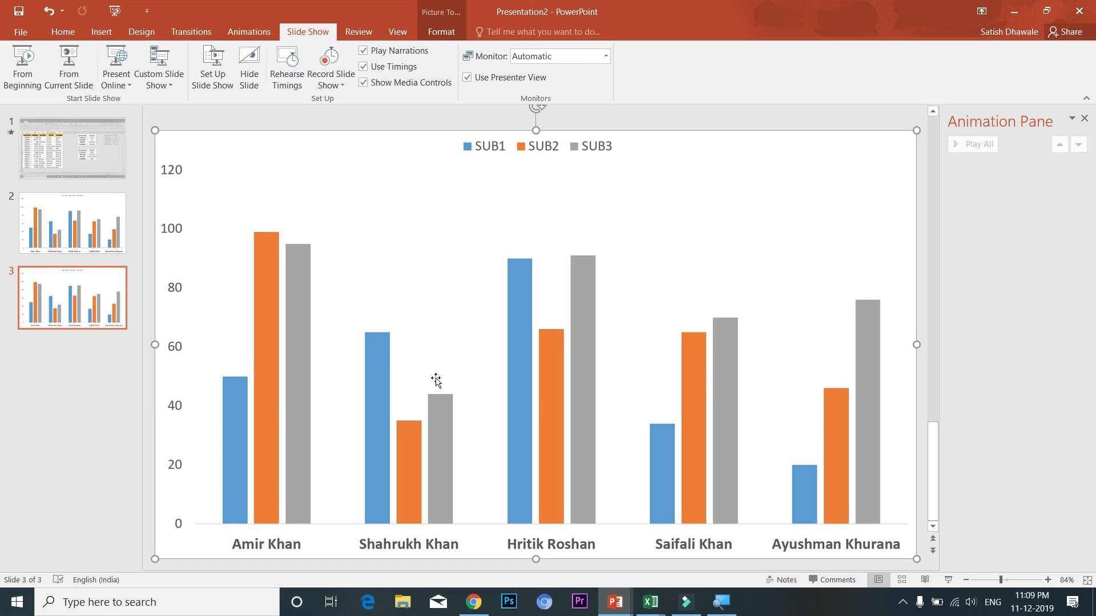
left_click(100, 244)
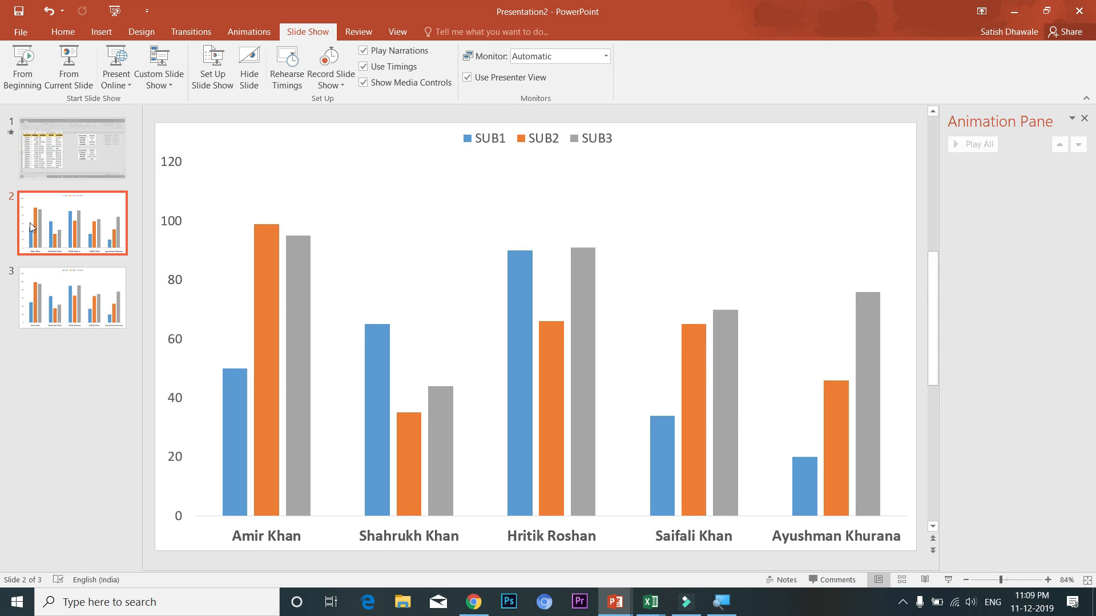
Delete the original chart slide and duplicate the chart picture exactly over itself
key("Delete")
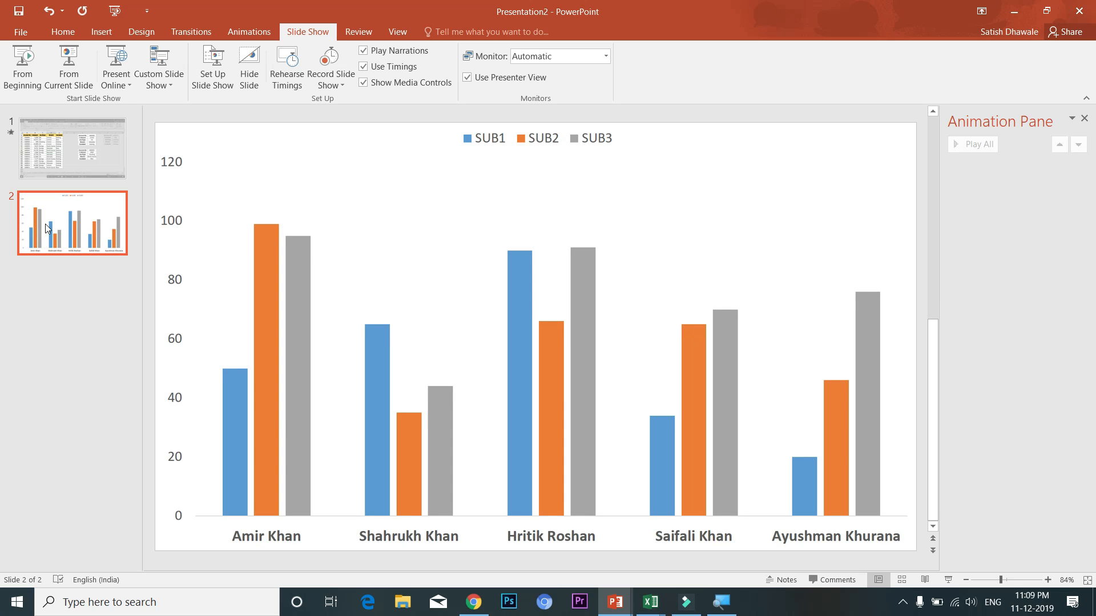
left_click(454, 226)
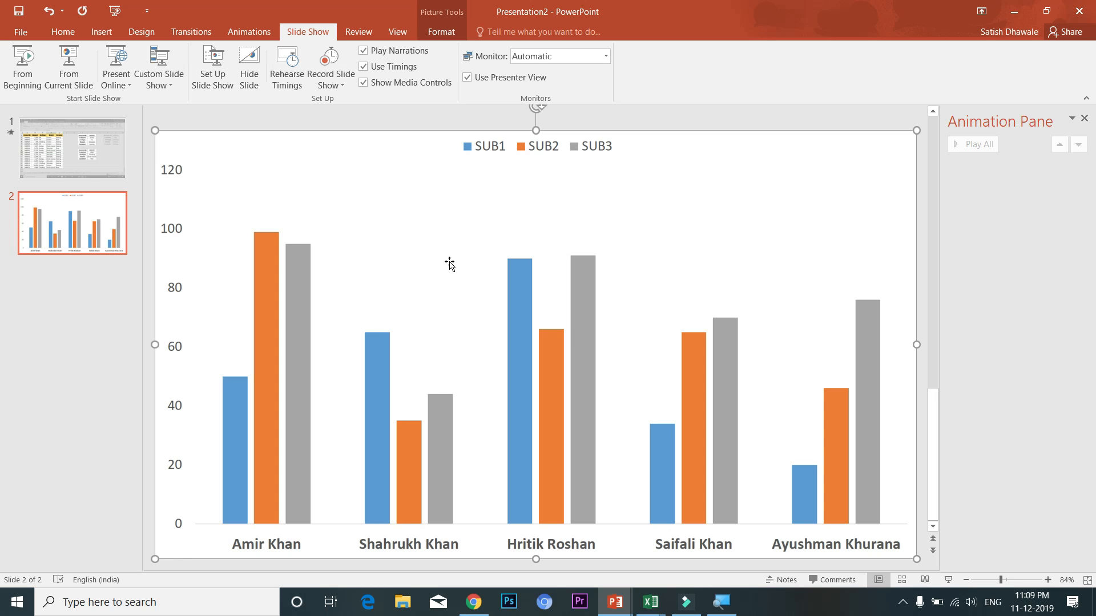
key("ctrl+d")
mouse_move(369, 219)
left_mouse_down()
mouse_move(380, 224)
mouse_move(364, 208)
left_mouse_up()
Crop the top chart copy to only Hritik Roshan's bars, trimming off the axis and legend
left_click(441, 31)
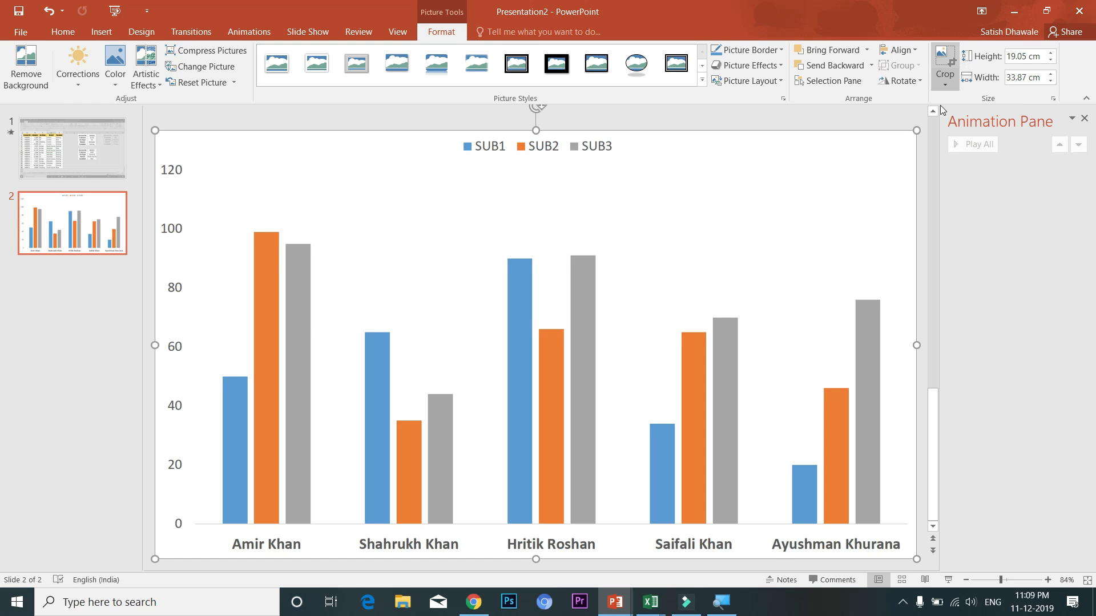
left_click_drag(914, 340, 338, 355)
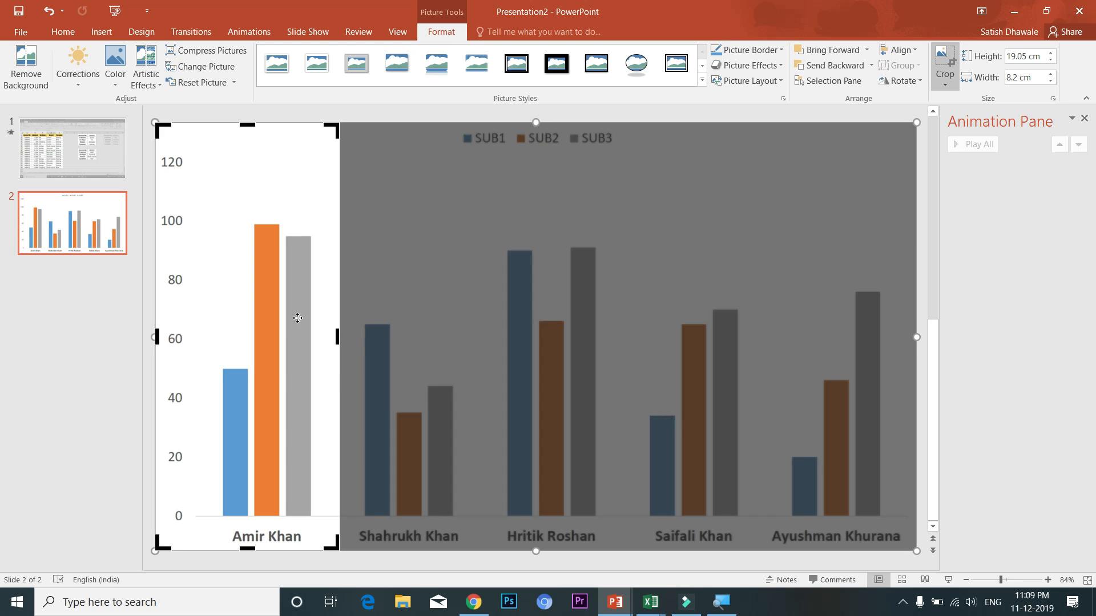
left_click_drag(155, 337, 257, 337)
left_click_drag(338, 338, 616, 339)
left_click_drag(257, 339, 491, 354)
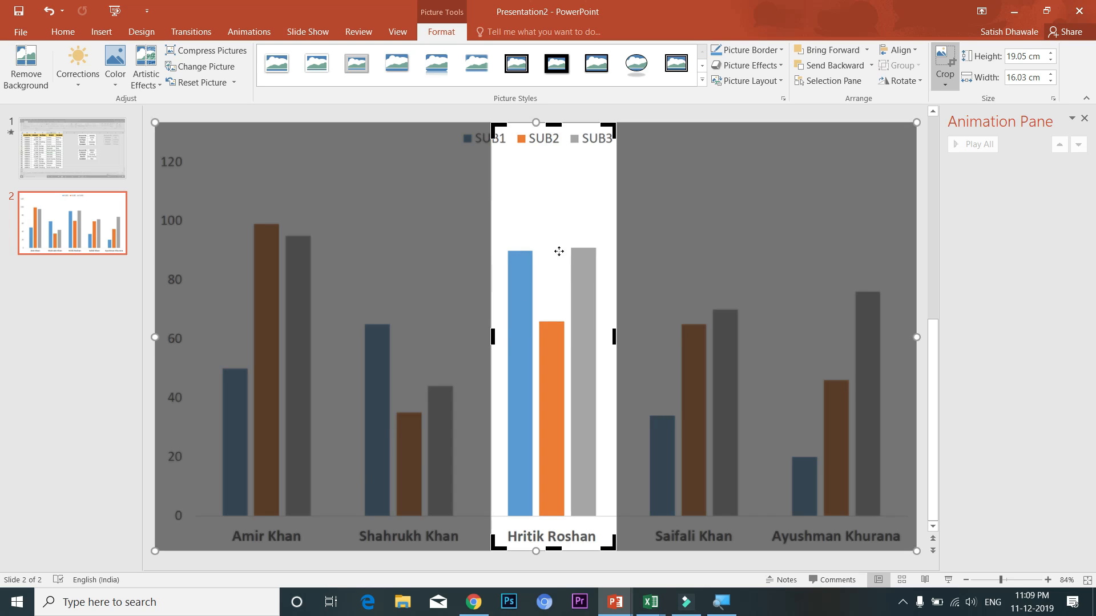
left_click_drag(560, 131, 558, 179)
left_click(1005, 329)
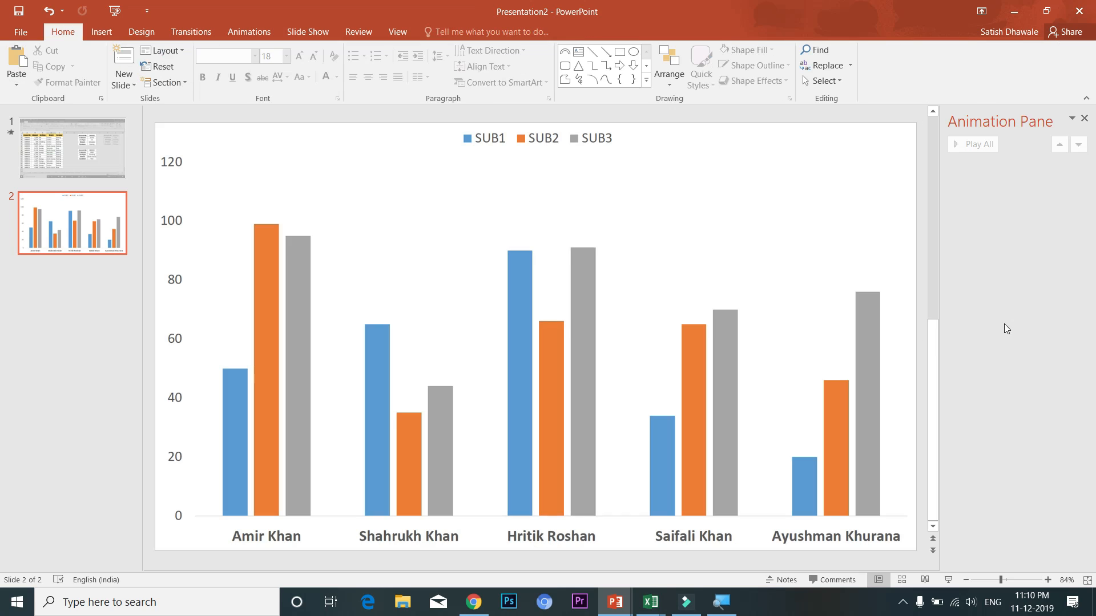
left_click(285, 218)
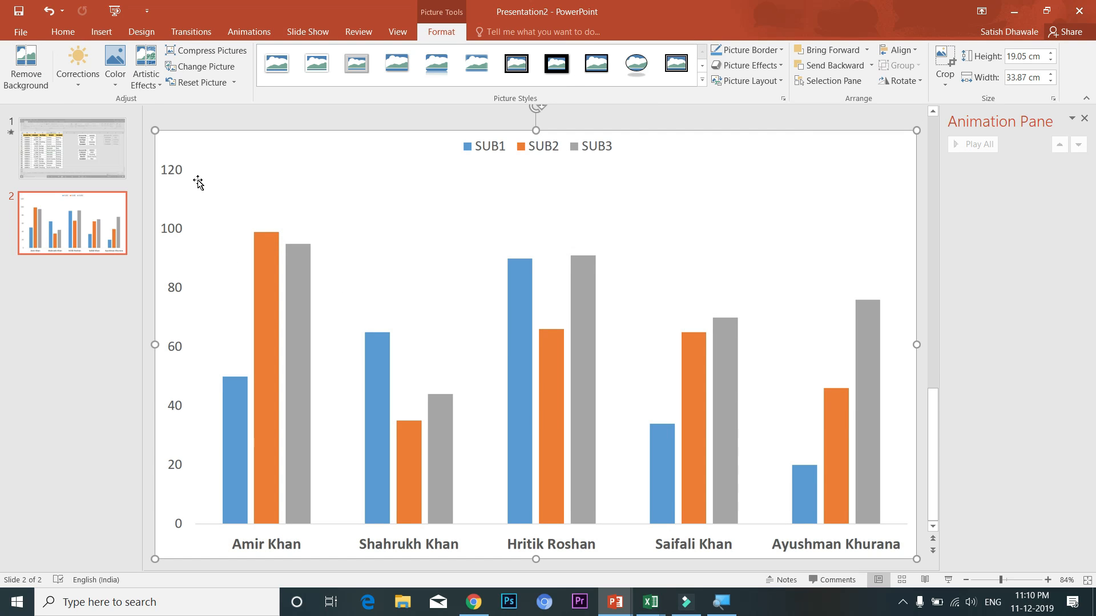
Recolor the full chart picture with Washout so it turns light grey
left_click(114, 68)
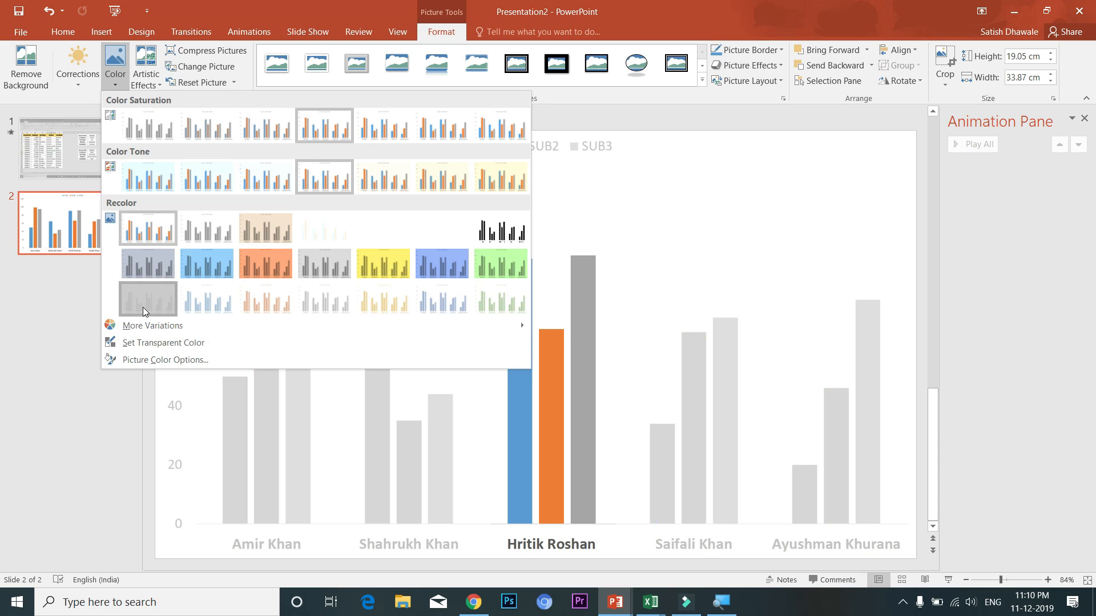
left_click(144, 316)
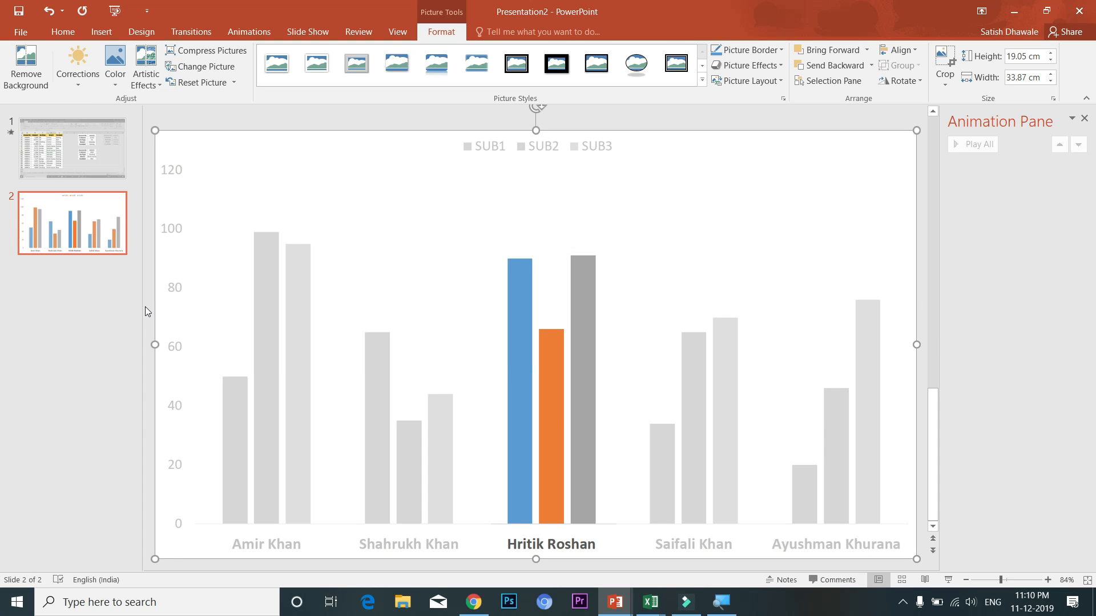
left_click(568, 406)
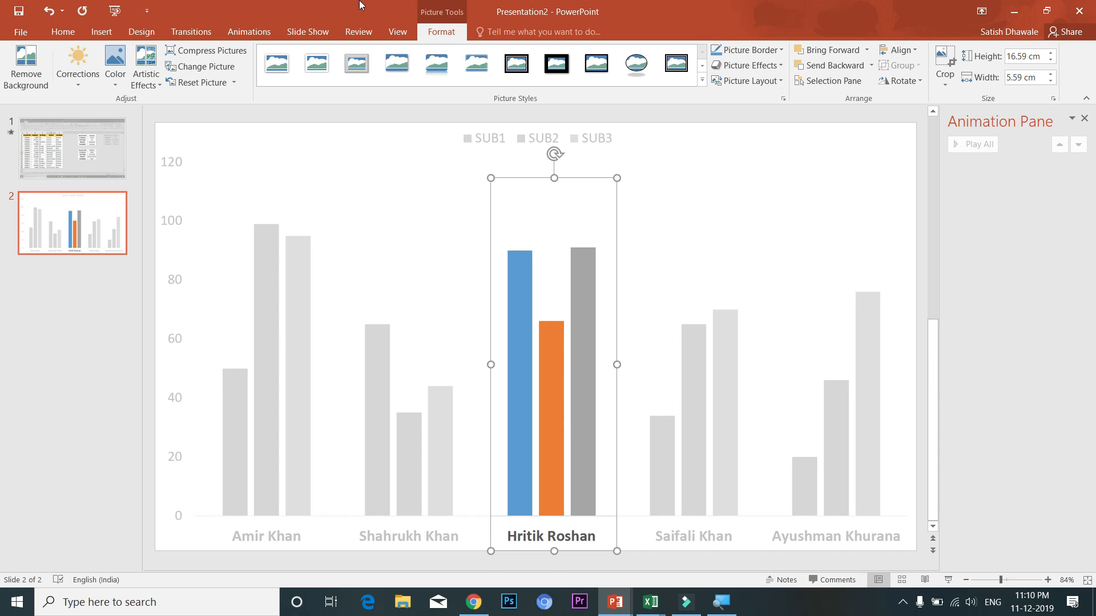
Give the cropped Hritik Roshan picture a Wipe entrance animation
left_click(249, 32)
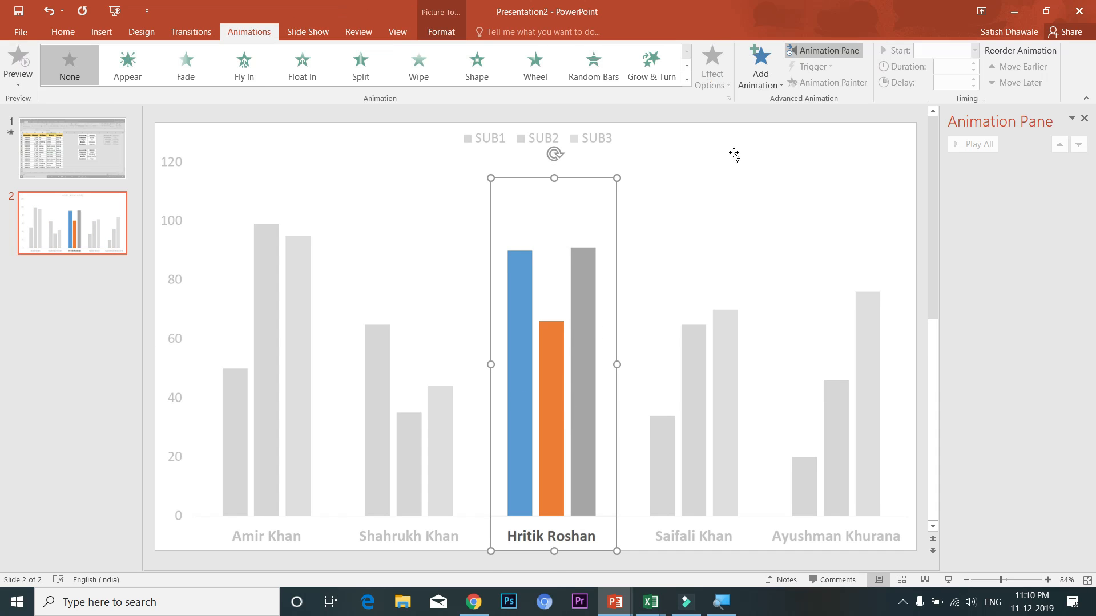
left_click(761, 65)
left_click(764, 211)
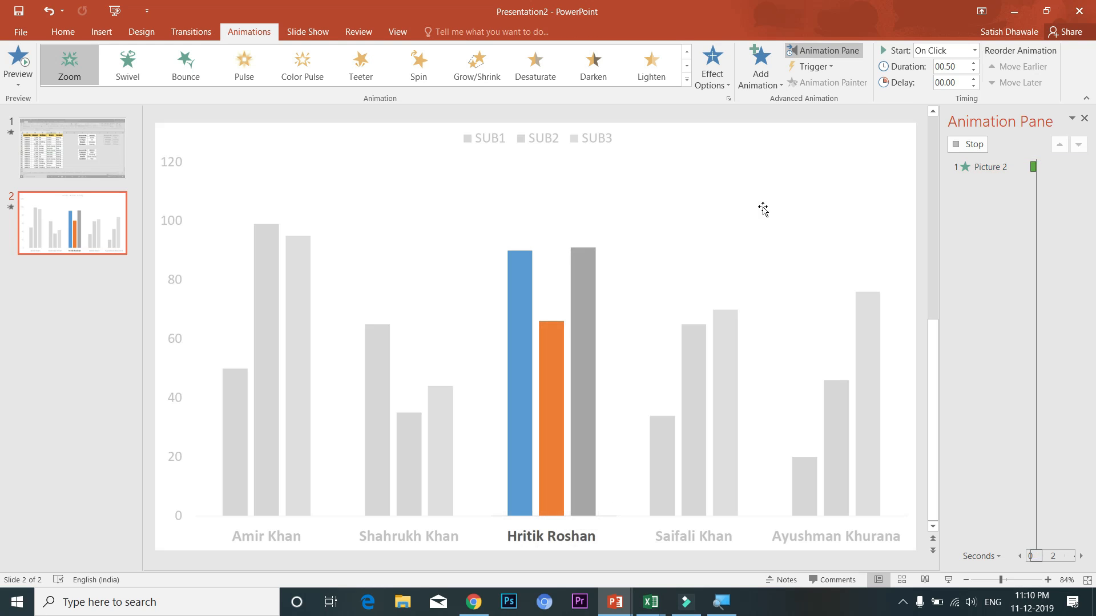
key("ctrl+z")
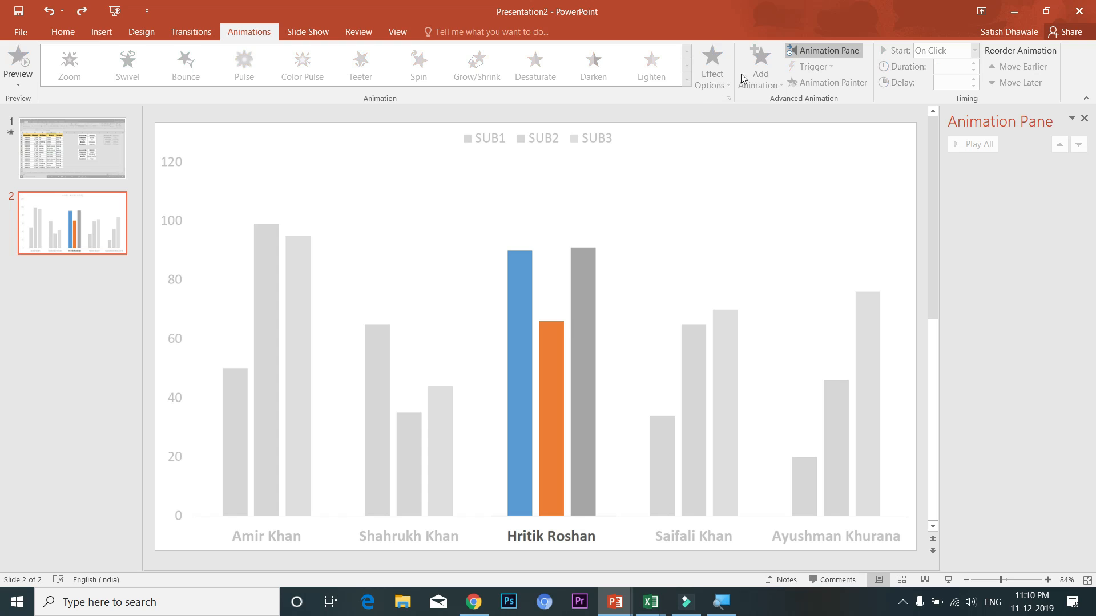
left_click(579, 302)
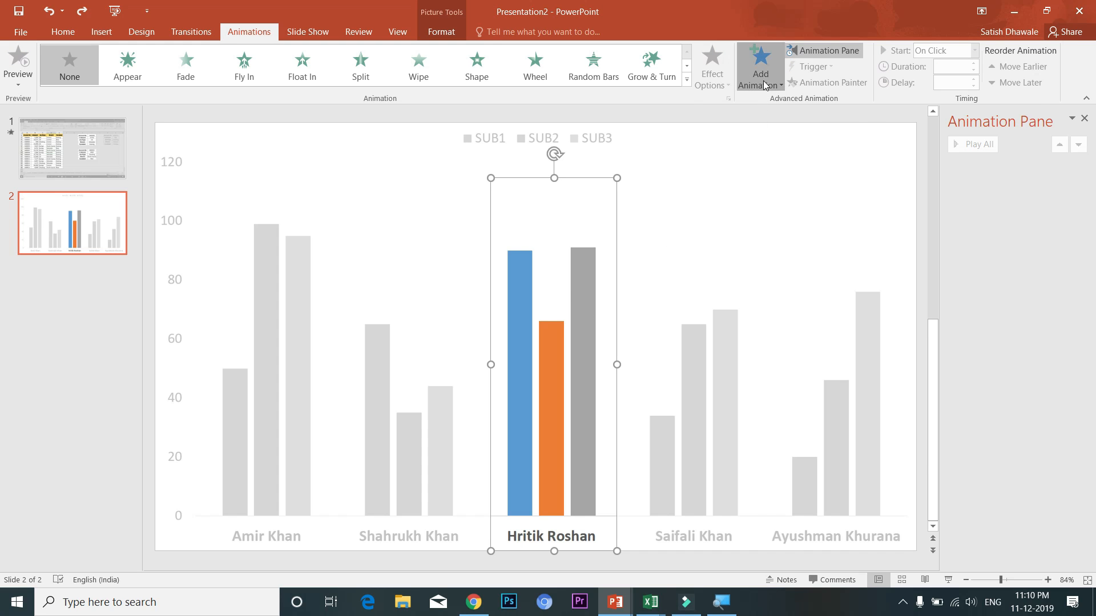
left_click(764, 84)
key("Escape")
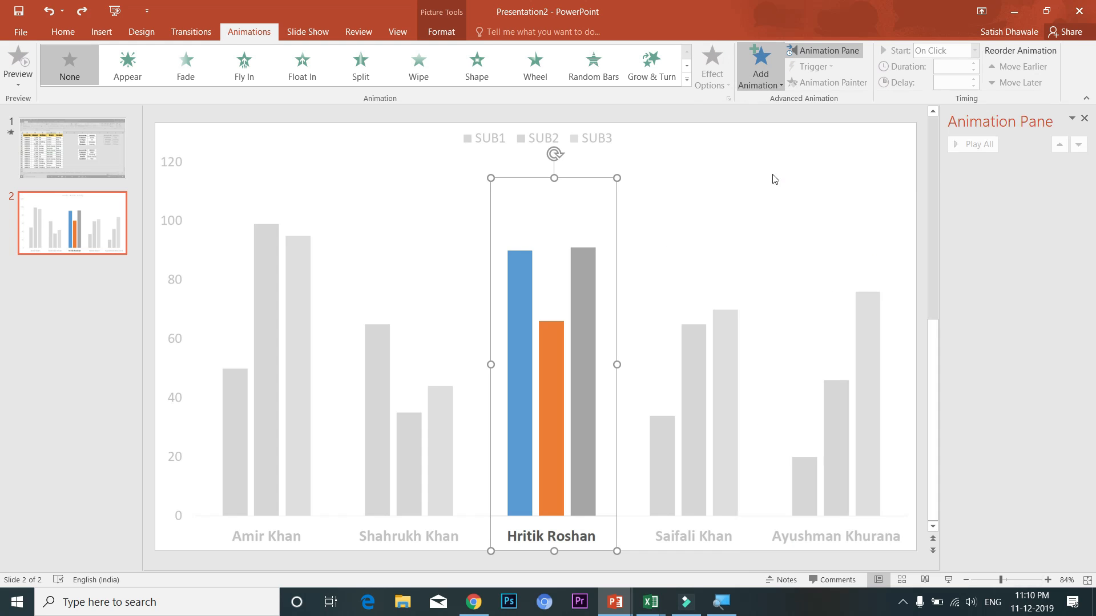
key("ctrl+y")
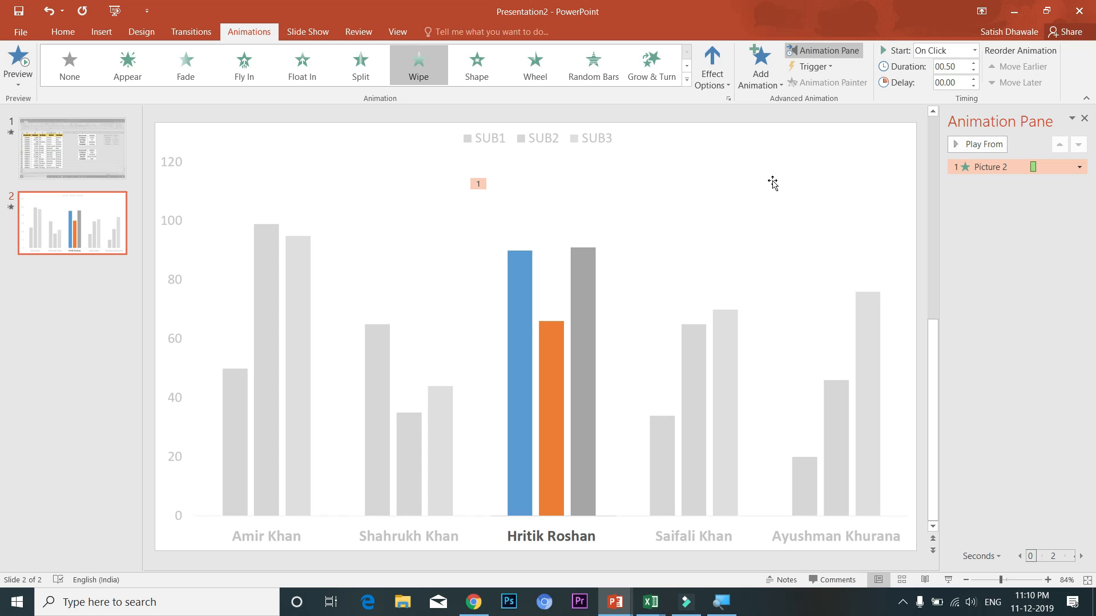
left_click(431, 334)
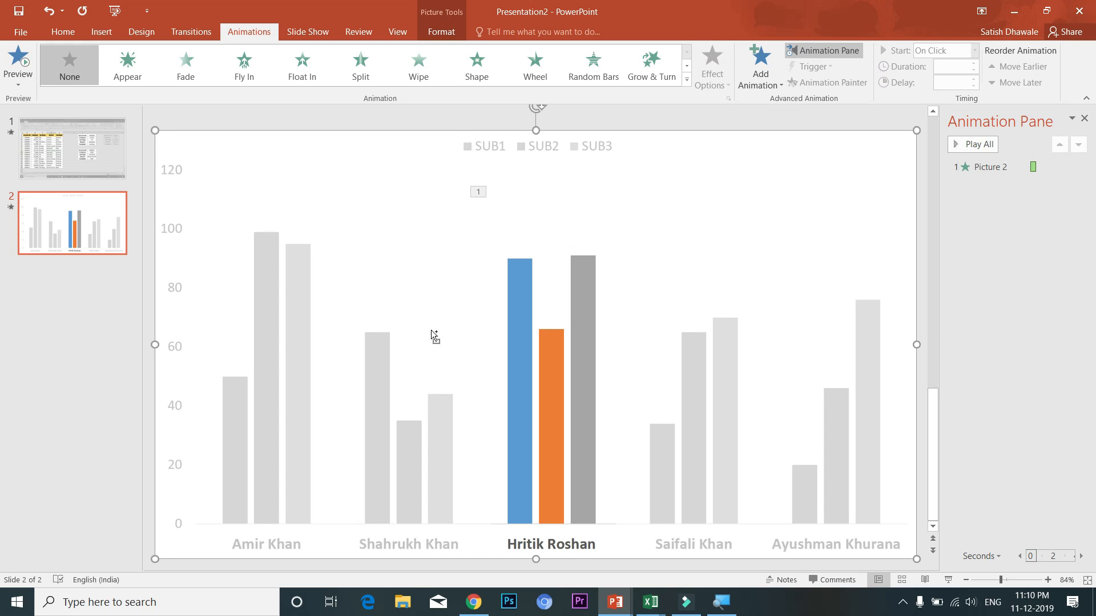
Crop the chart copy to Amir Khan's bars and reset it to full colour
mouse_move(318, 289)
left_mouse_down()
mouse_move(312, 282)
mouse_move(316, 290)
left_mouse_up()
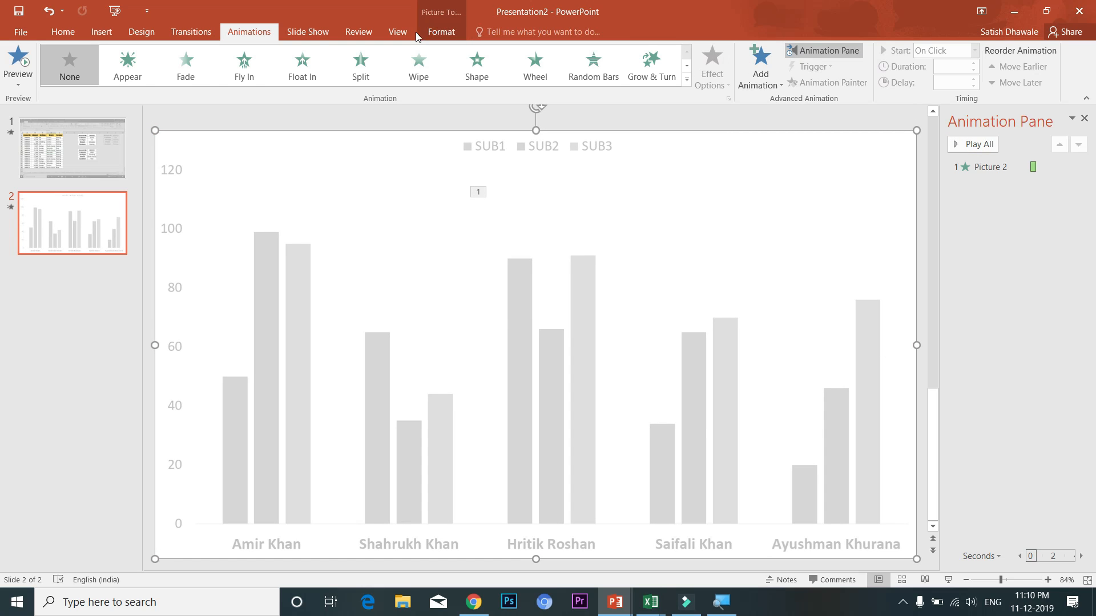
left_click(442, 32)
left_click(943, 64)
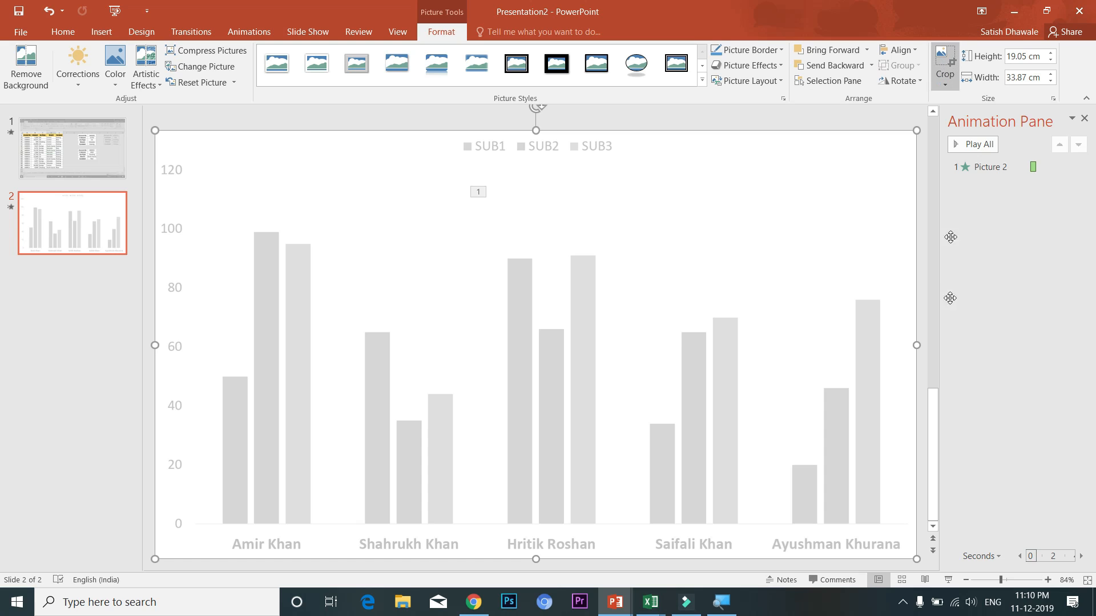
left_click_drag(914, 337, 332, 353)
left_click_drag(158, 337, 207, 338)
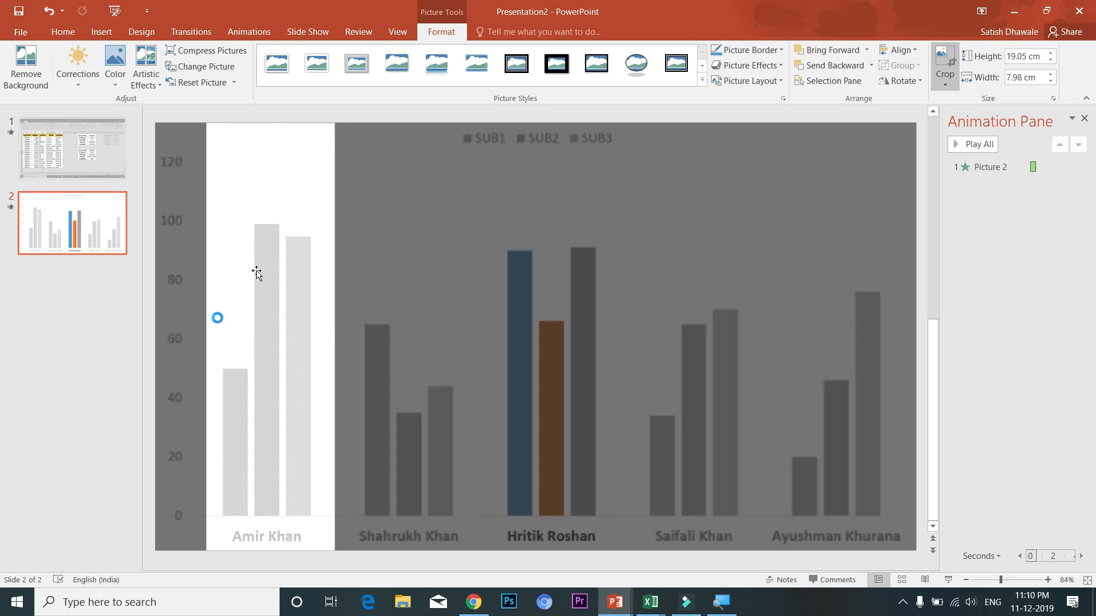
left_click_drag(270, 124, 270, 181)
left_click(892, 318)
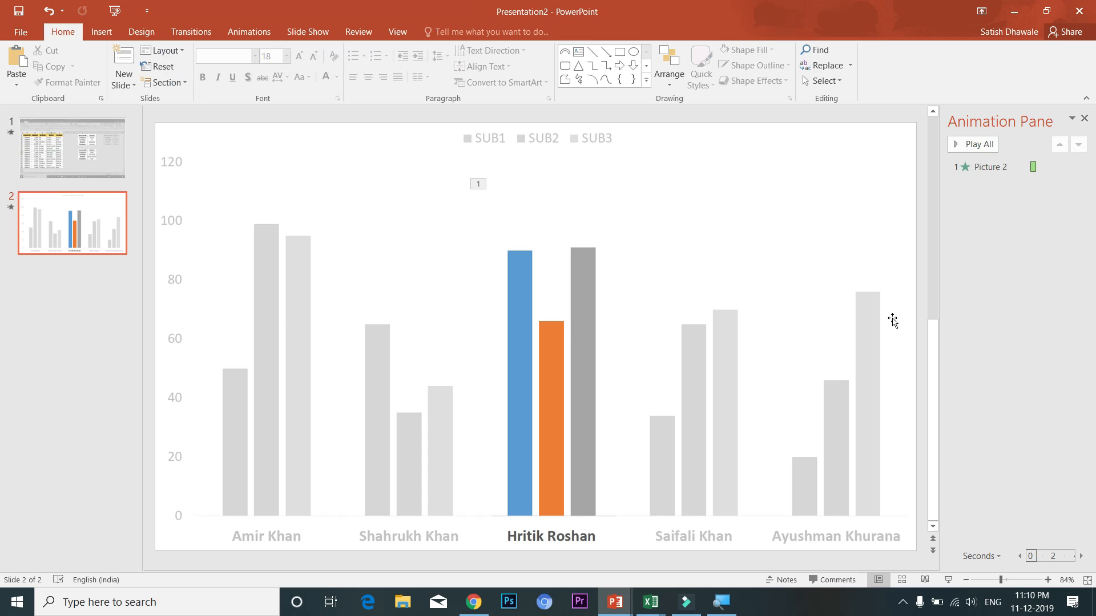
left_click(289, 322)
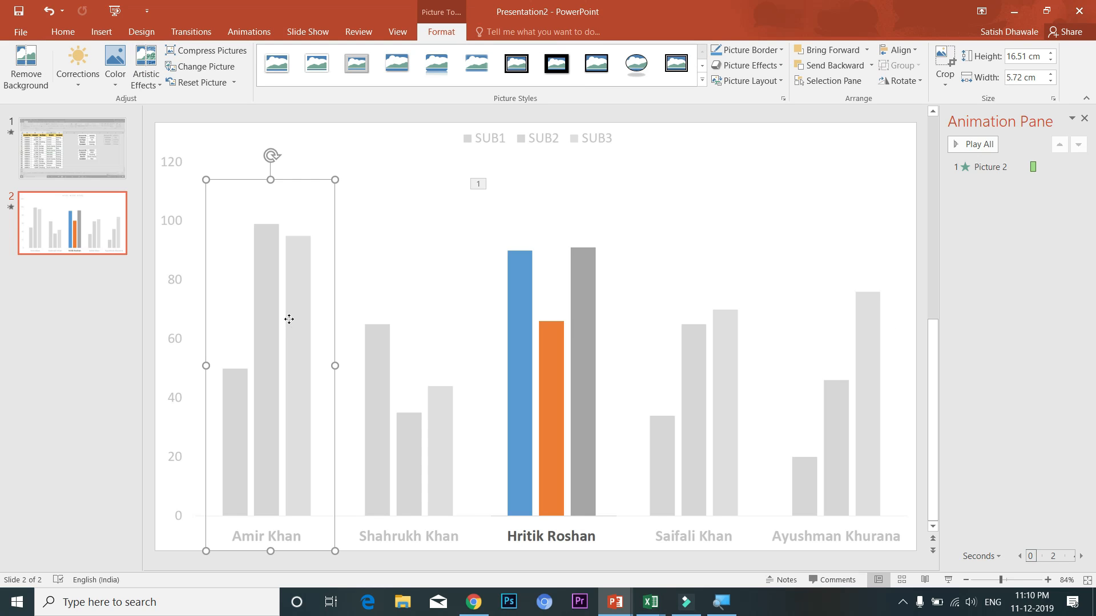
left_click(199, 84)
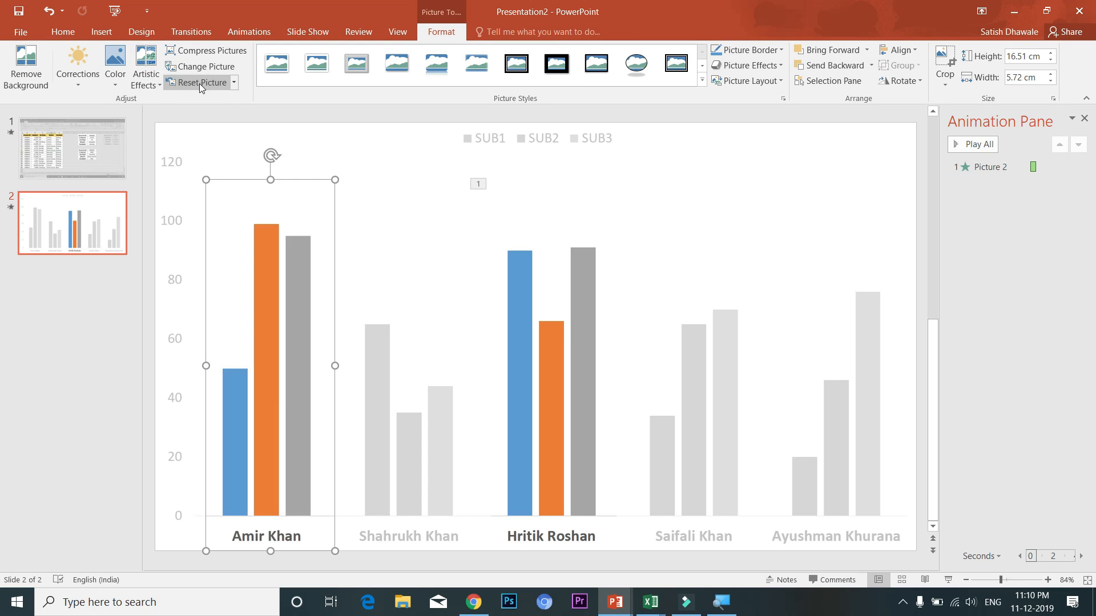
Give the Hritik Roshan picture a Wipe exit from the top
left_click(562, 326)
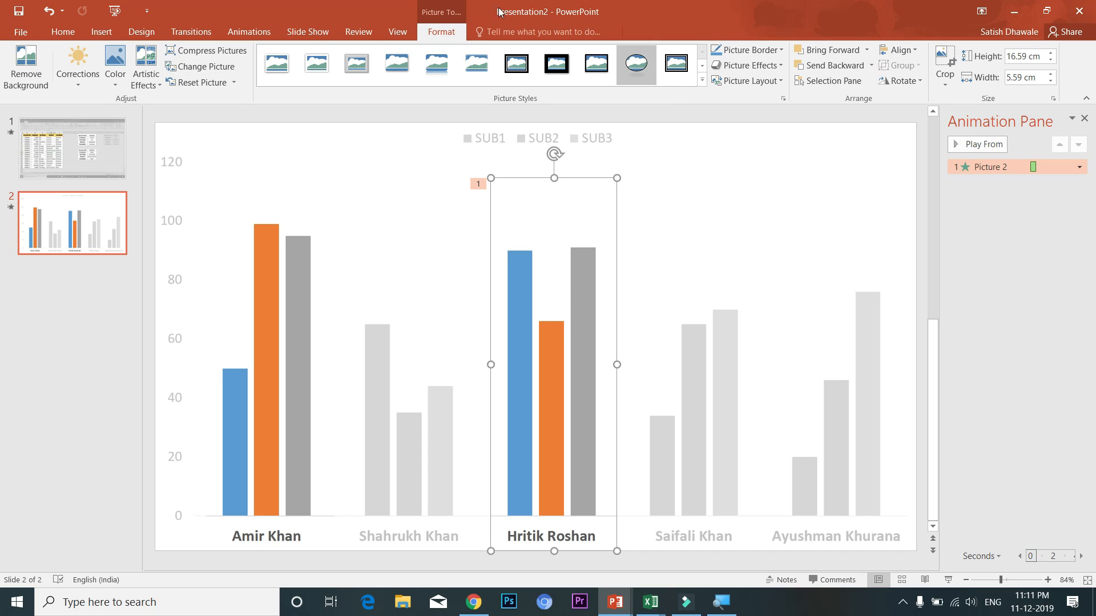
left_click(269, 32)
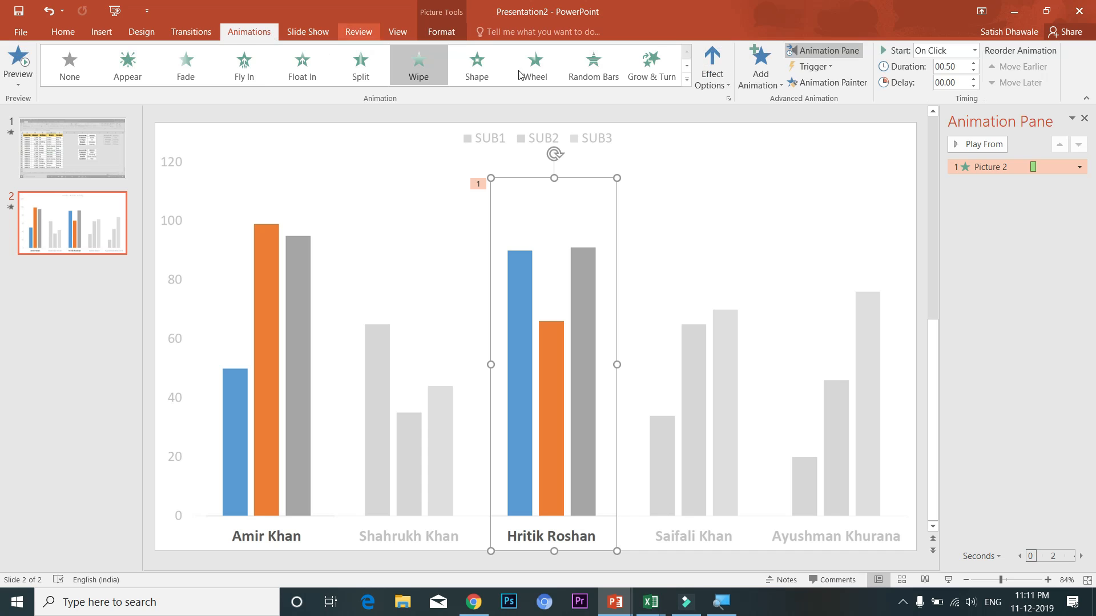
left_click(776, 87)
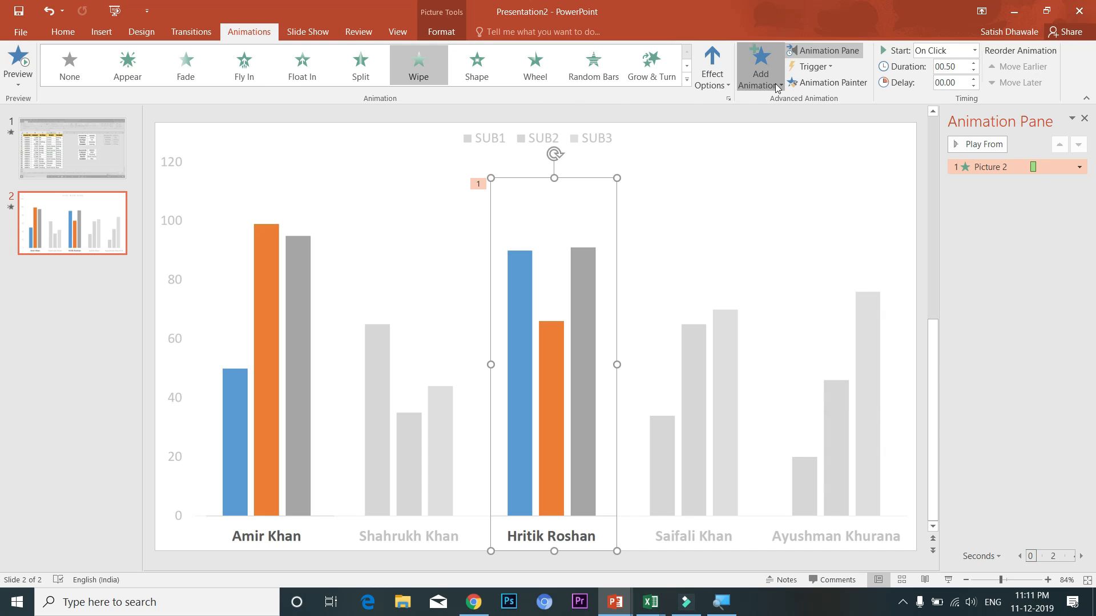
left_click(773, 470)
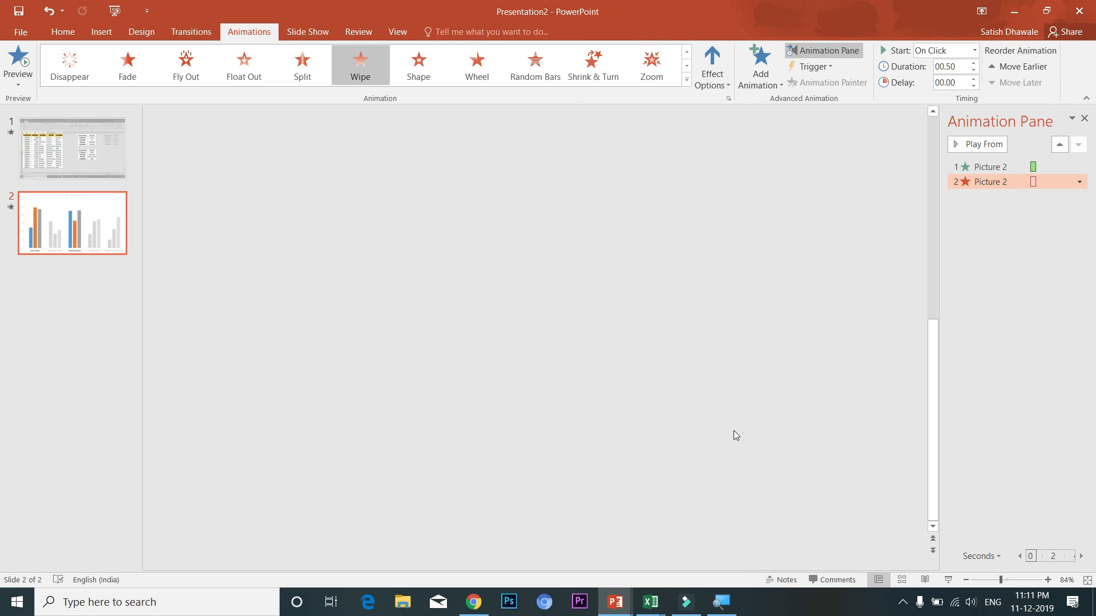
left_click(723, 89)
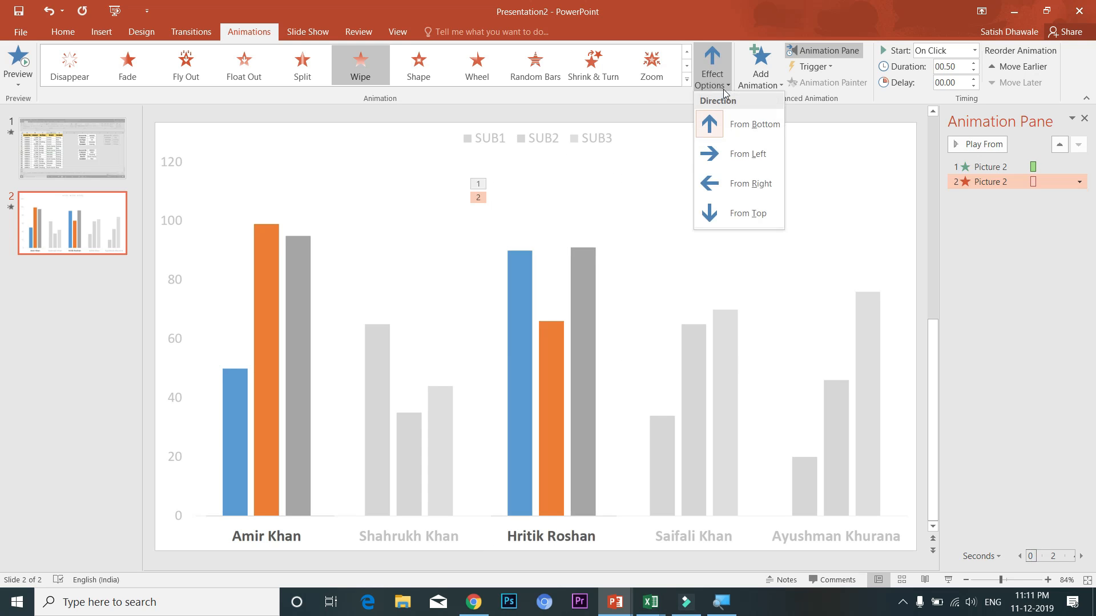
left_click(748, 213)
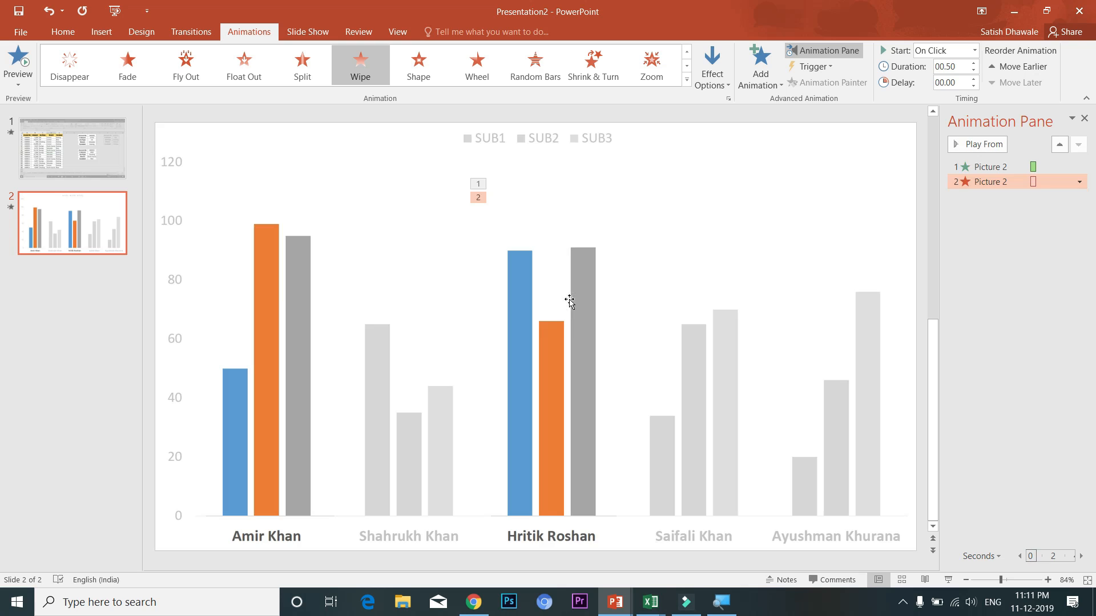
Give the Amir Khan picture a Wipe entrance starting With Previous
left_click(282, 300)
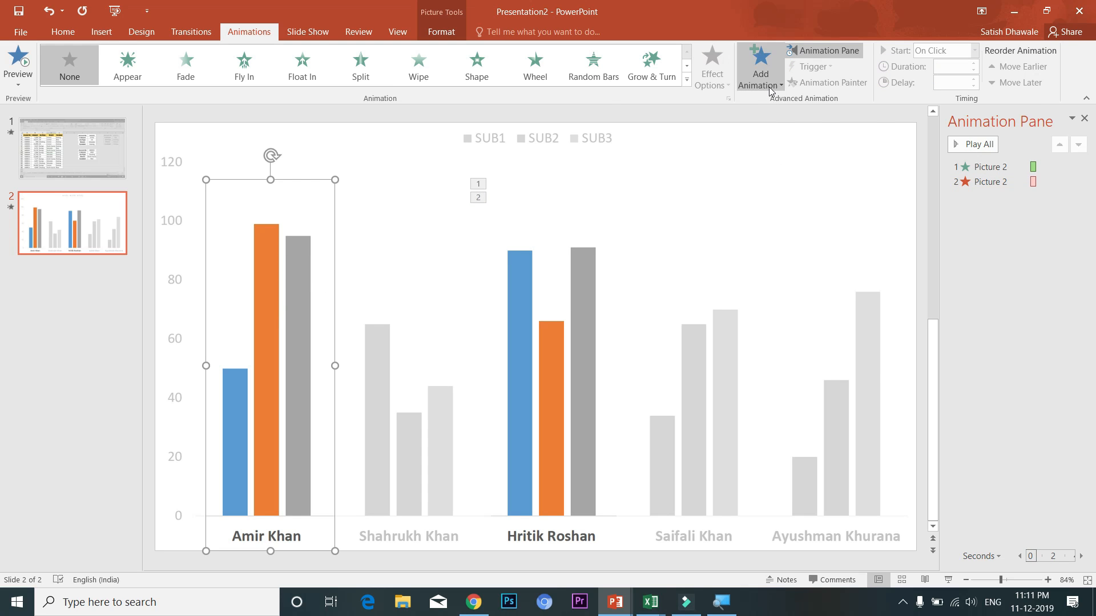
left_click(760, 67)
left_click(776, 172)
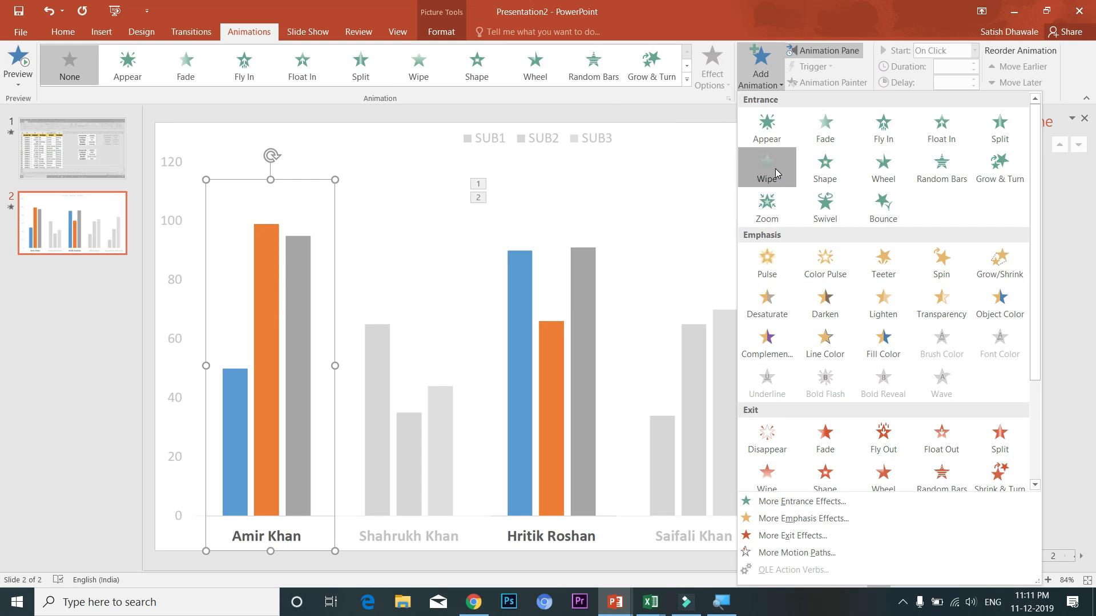
left_click(763, 62)
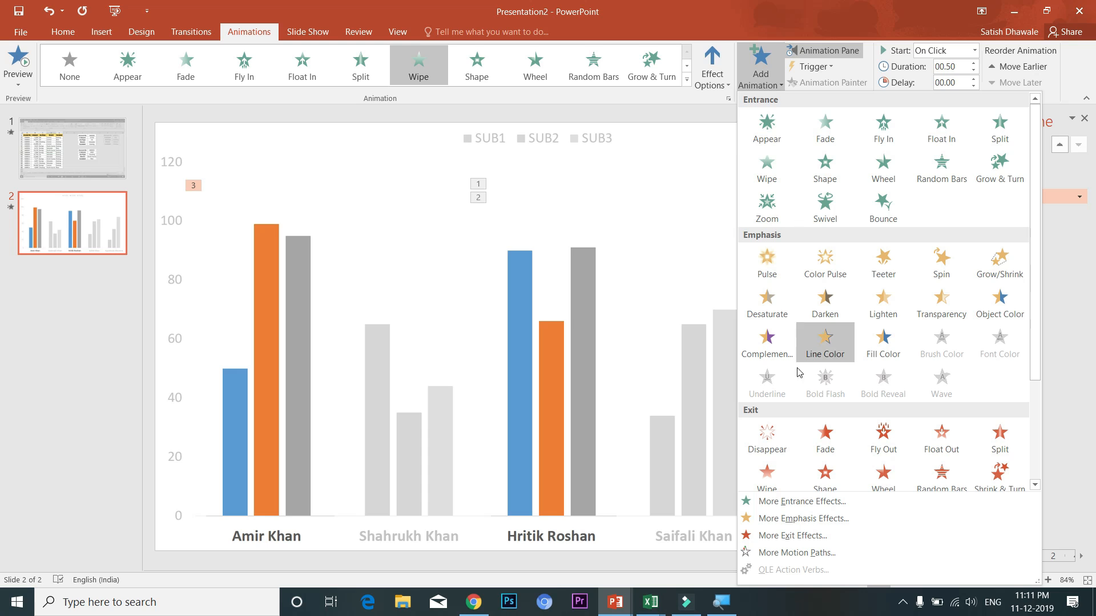
left_click(1058, 320)
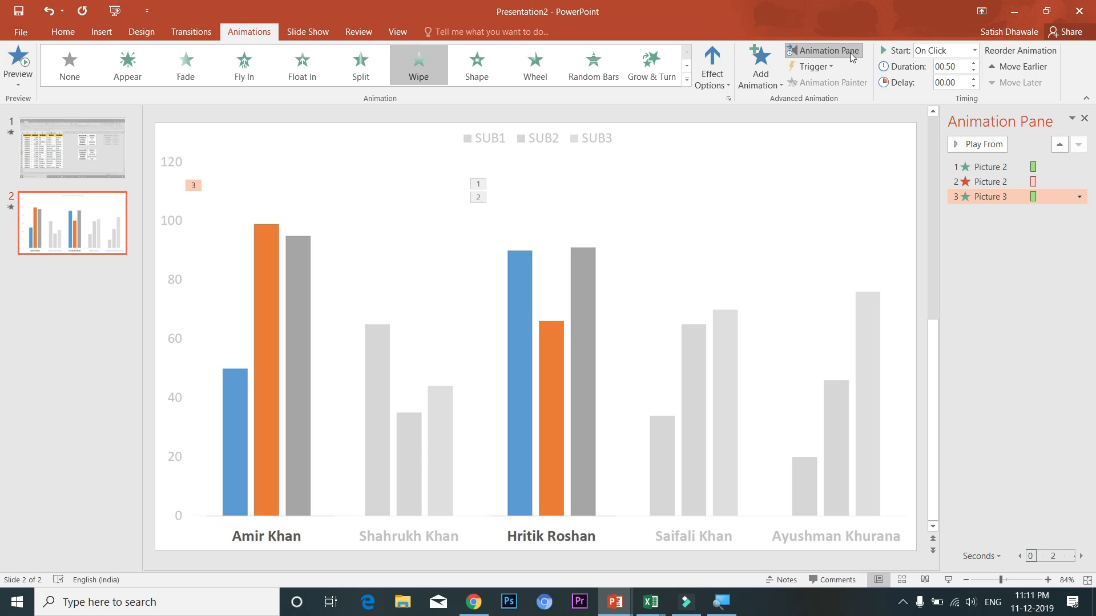
left_click(1078, 197)
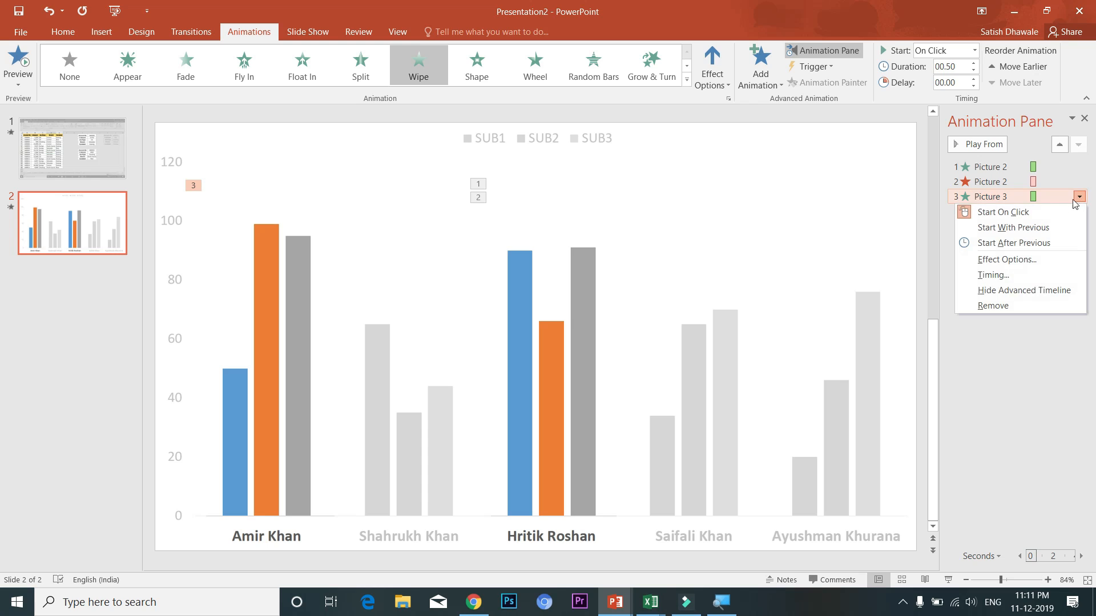
left_click(1030, 228)
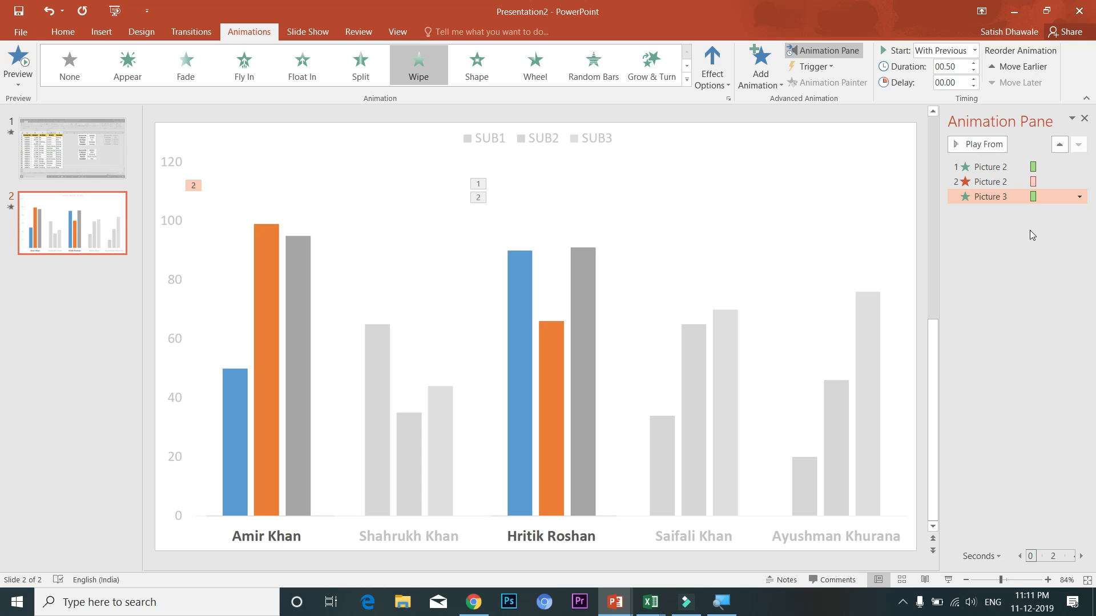
left_click(293, 32)
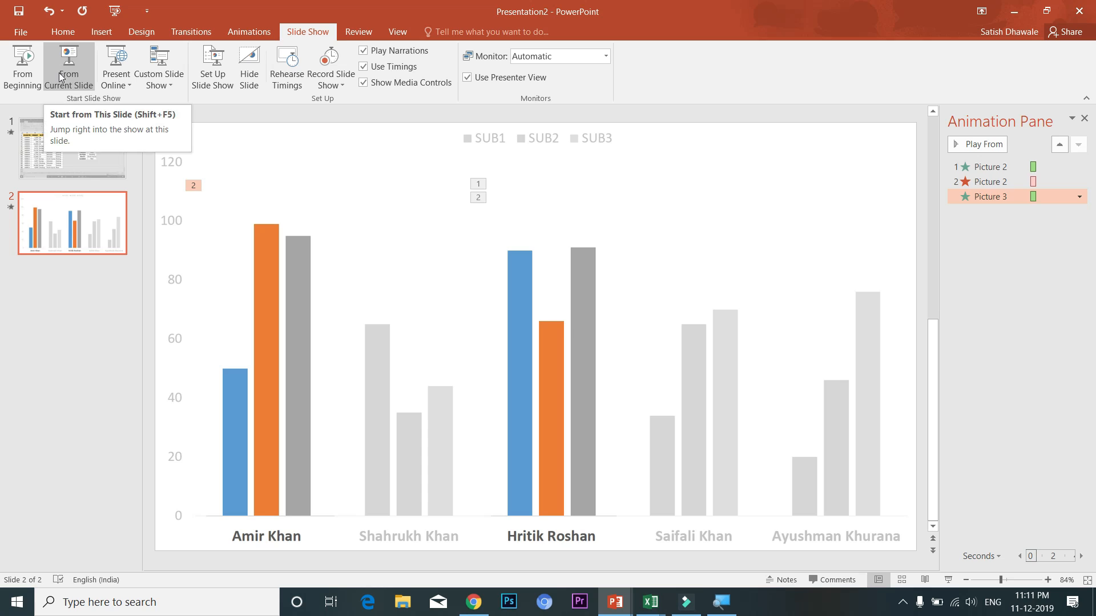
Run the show from the chart slide, advancing to Hritik Roshan's, then Amir Khan's colour bars
left_click(68, 91)
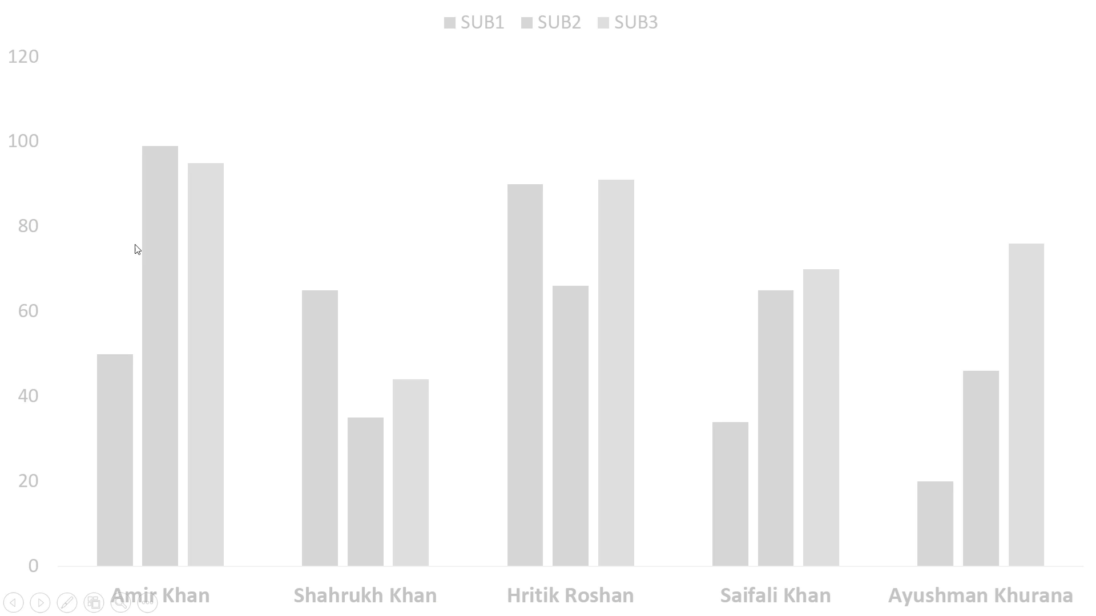
left_click(193, 231)
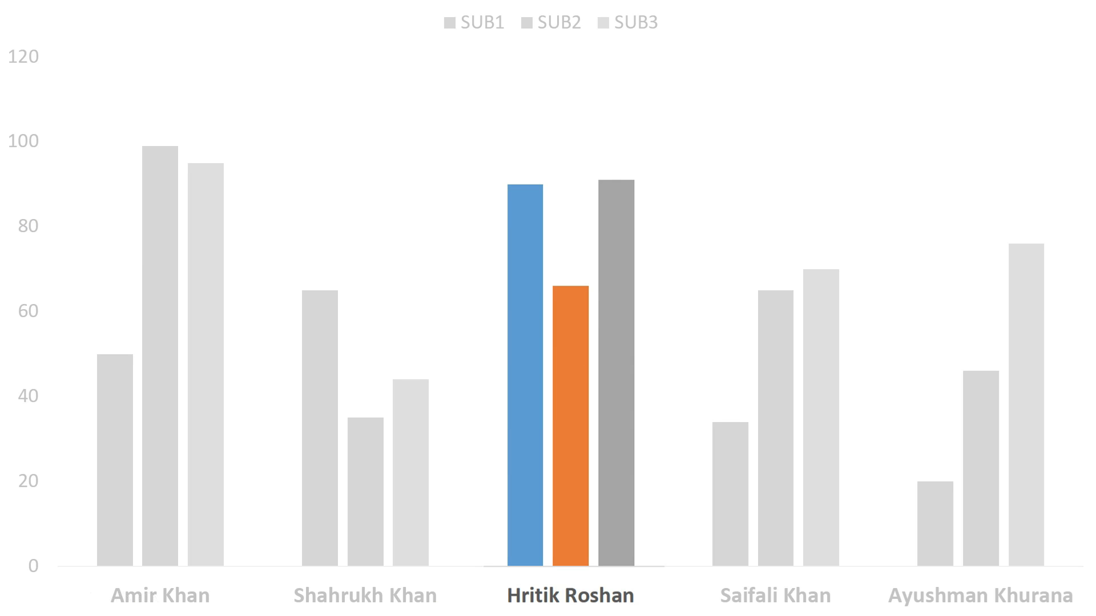
key("Right")
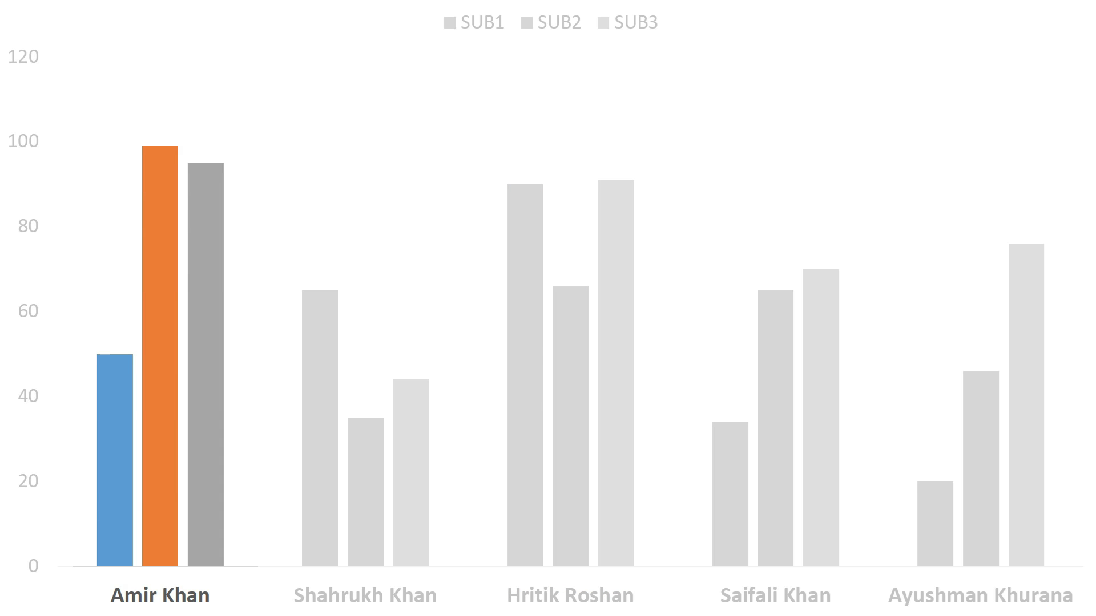